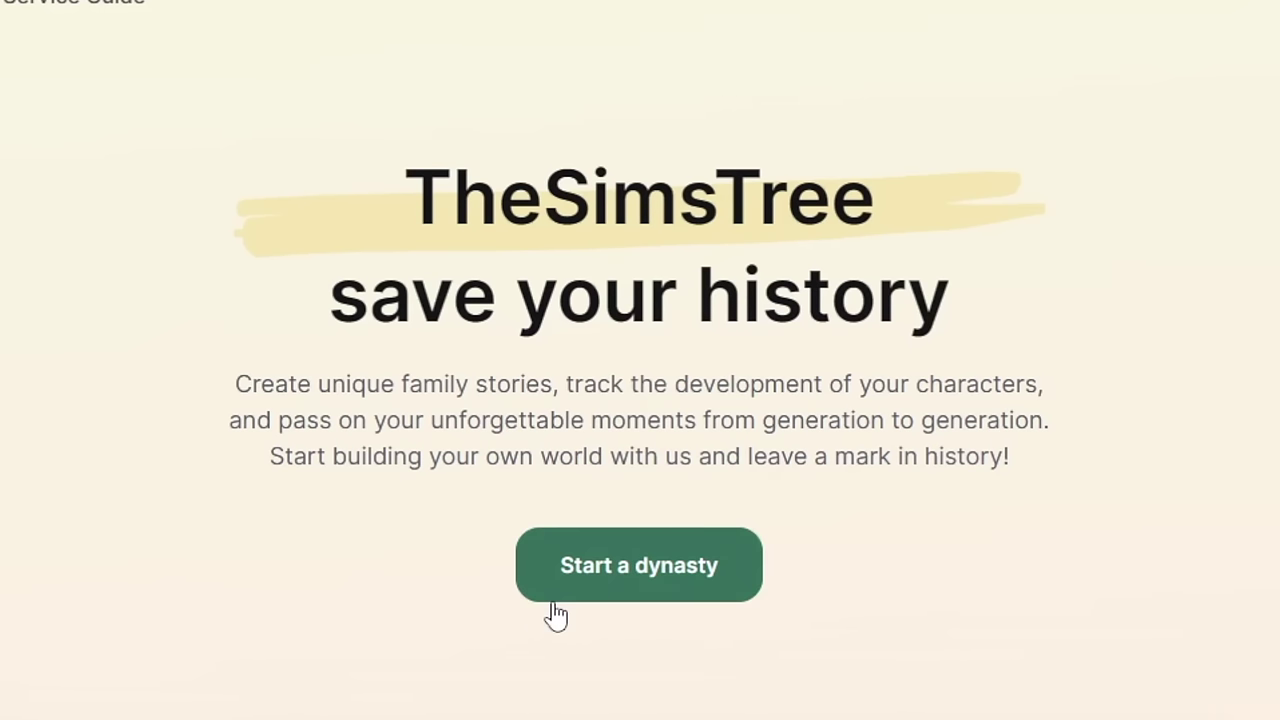
Step: Examine the sample Williams Dynasty tree and view the Sim cards of a family member and the pet dog
{"action": "scroll", "coordinate": [1051, 358], "scroll_direction": "down", "scroll_amount": 10}
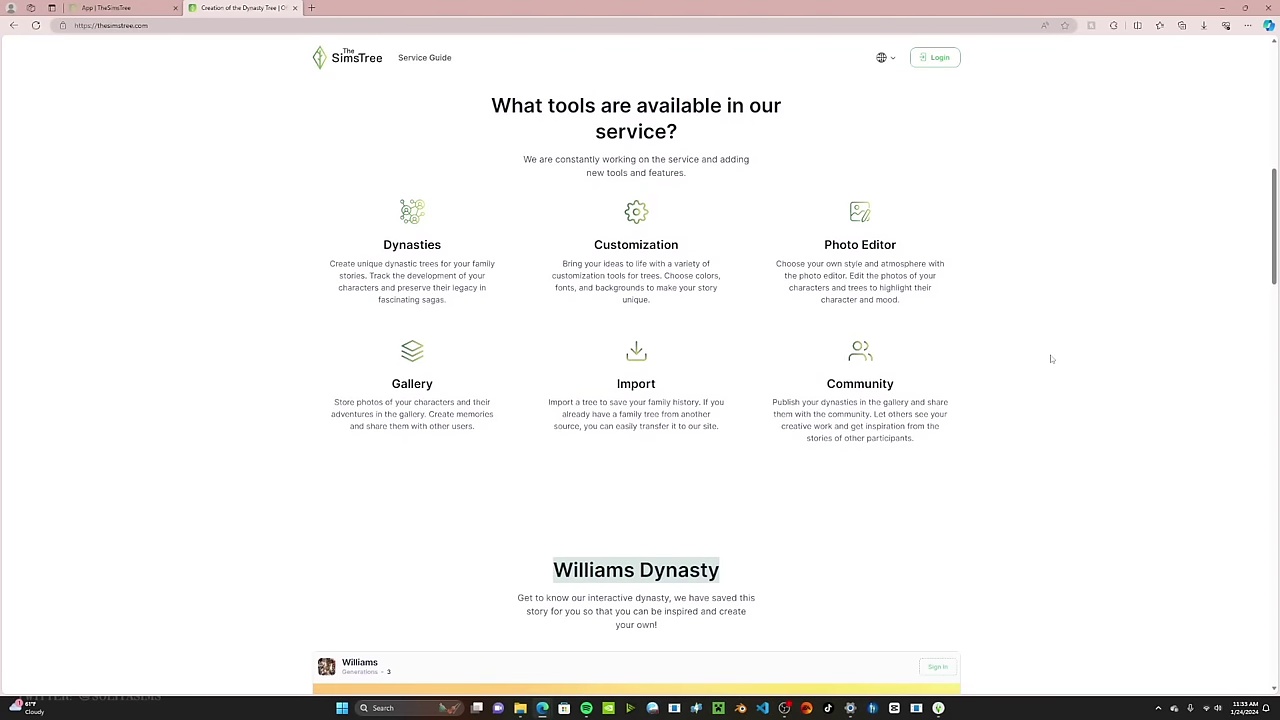
{"action": "scroll", "coordinate": [1051, 358], "scroll_direction": "up", "scroll_amount": 1}
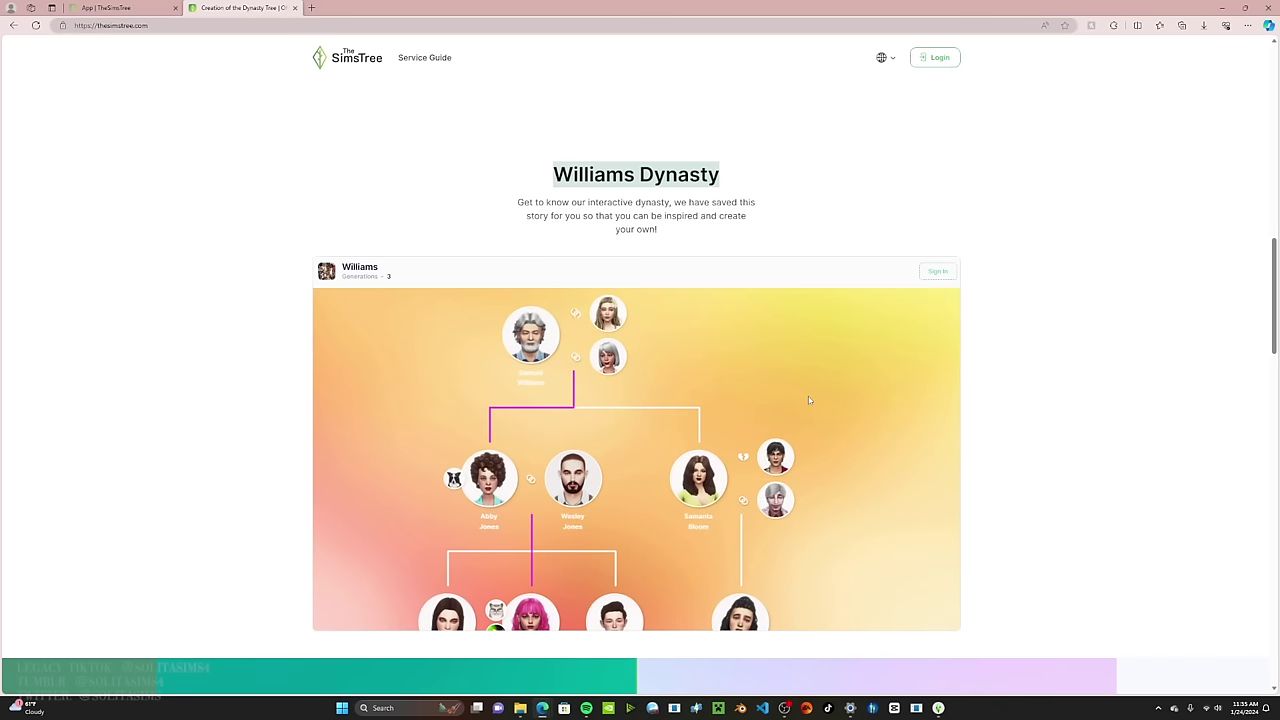
{"action": "left_click_drag", "start_coordinate": [723, 366], "coordinate": [757, 277]}
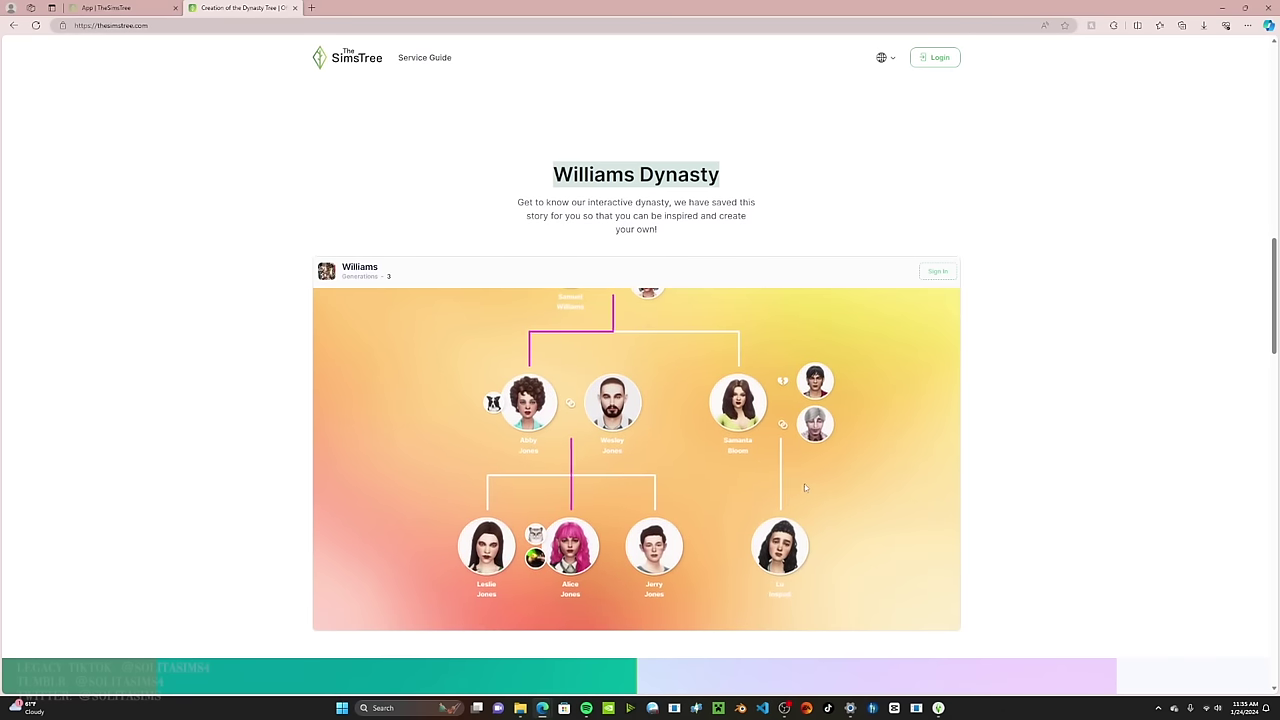
{"action": "left_click_drag", "start_coordinate": [805, 487], "coordinate": [828, 575]}
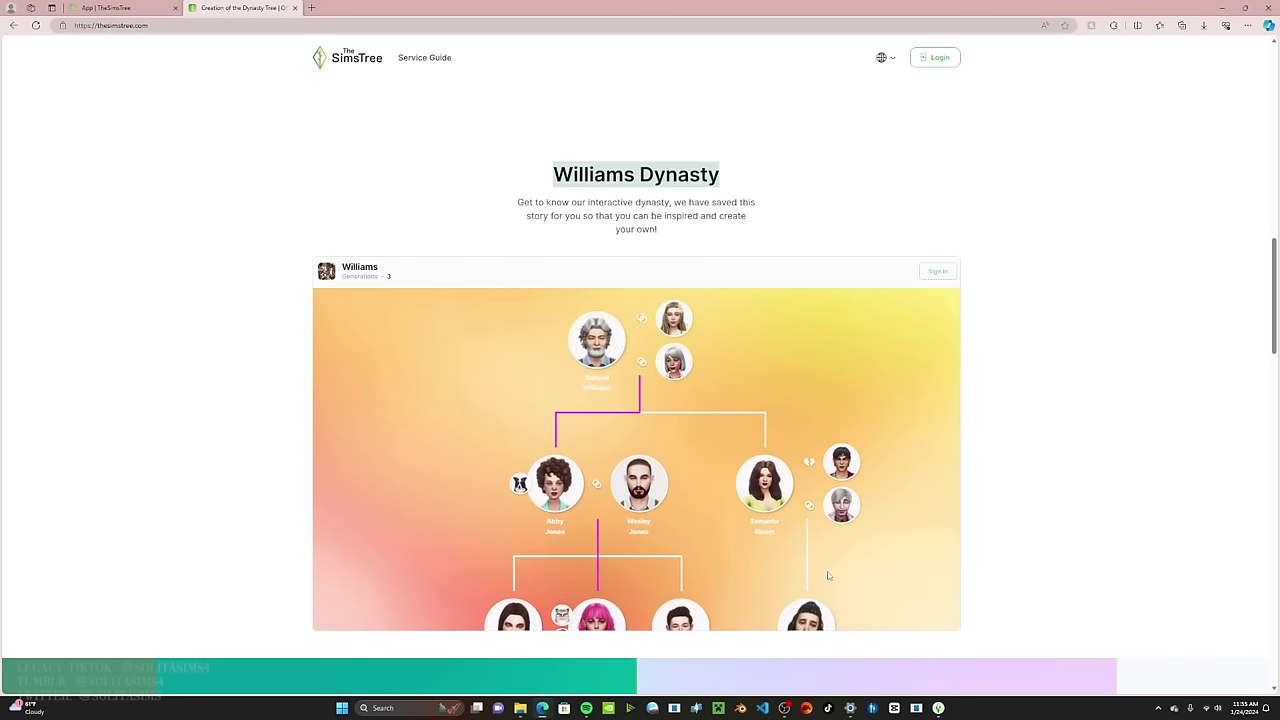
{"action": "left_click", "coordinate": [703, 372]}
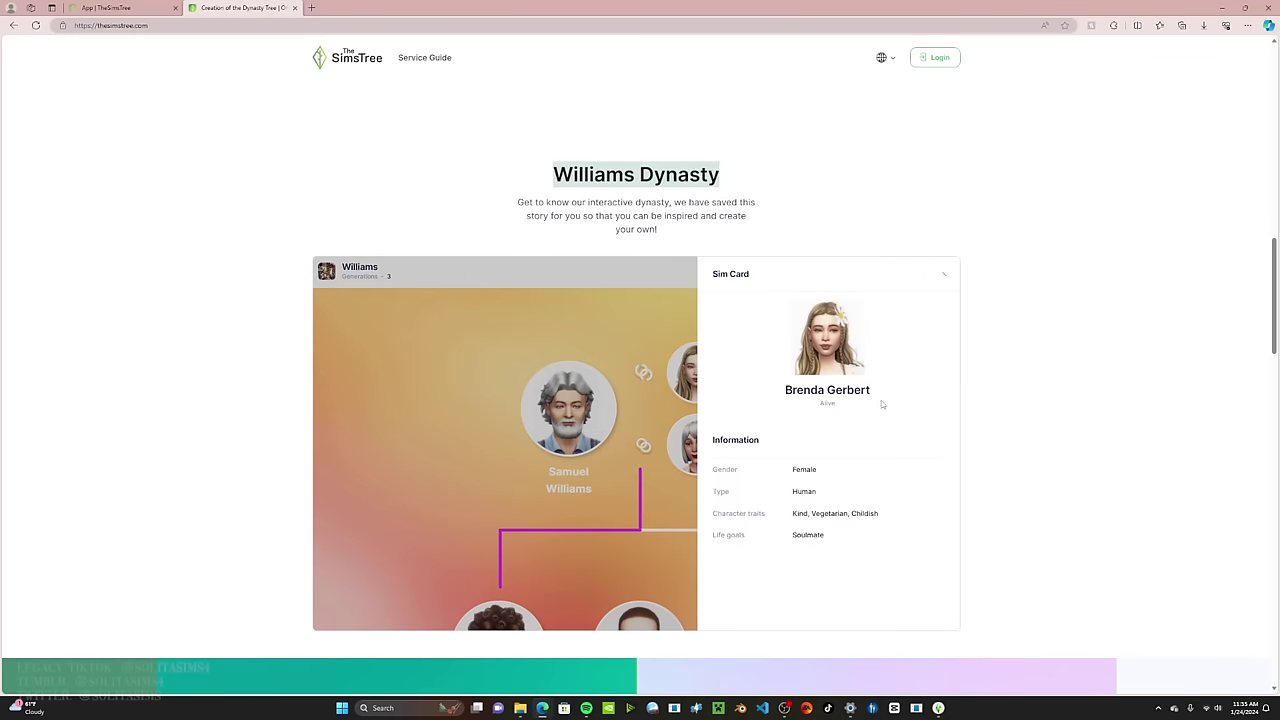
{"action": "left_click", "coordinate": [675, 447]}
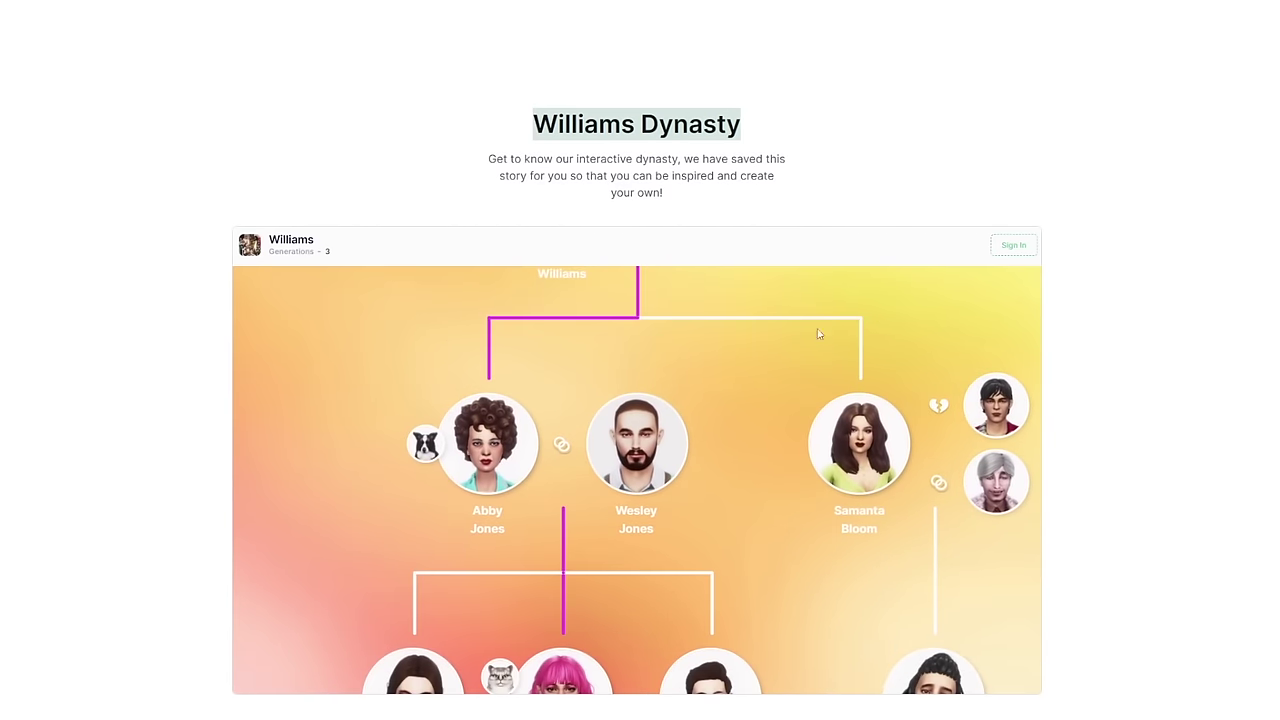
{"action": "left_click", "coordinate": [422, 458]}
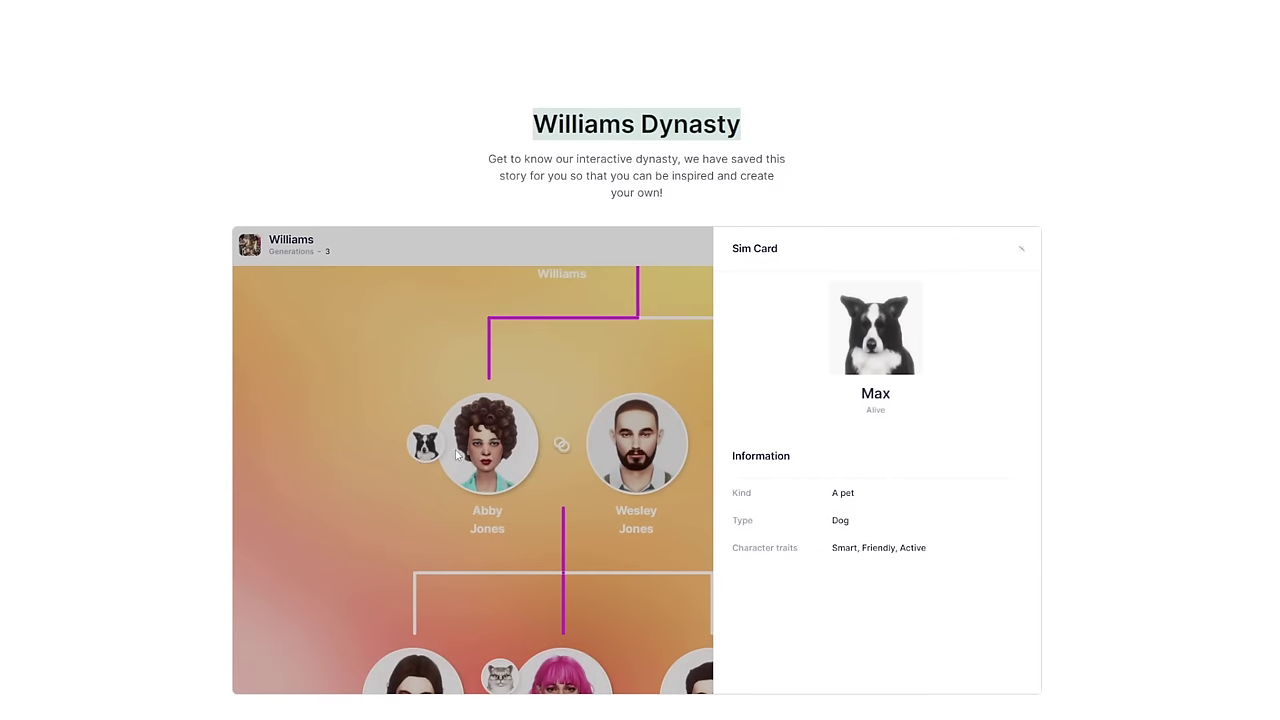
{"action": "left_click", "coordinate": [408, 562]}
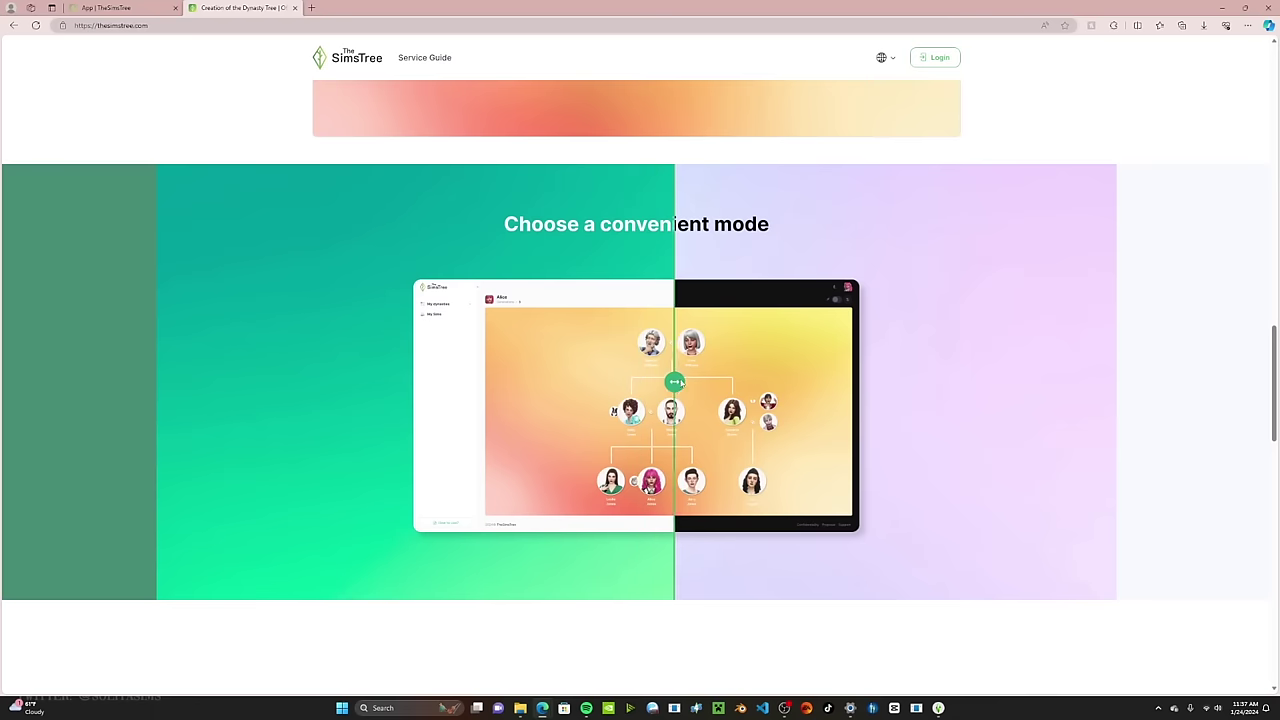
Step: Compare the light and dark modes in the preview of the dynasty page
{"action": "left_click_drag", "start_coordinate": [678, 384], "coordinate": [416, 424]}
{"action": "scroll", "coordinate": [416, 424], "scroll_direction": "down", "scroll_amount": 5}
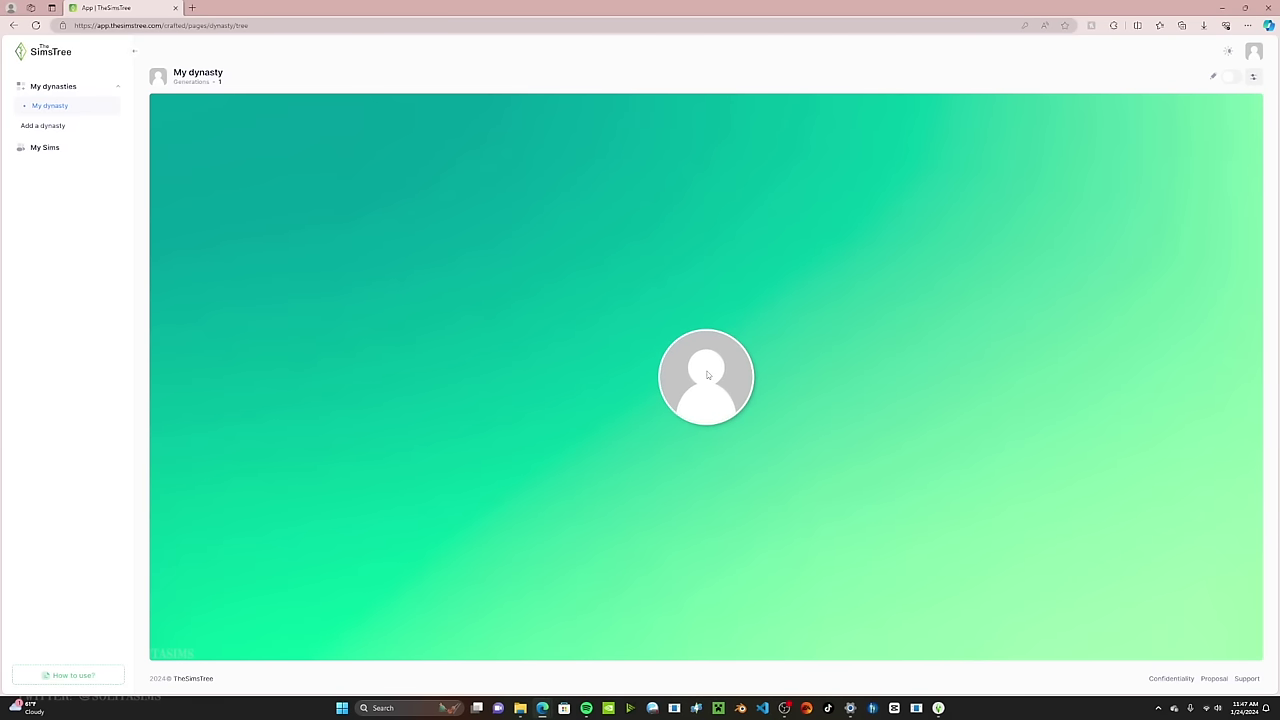
Step: Go to My Sims and set the new Sim's gender to Female and condition to Dead
{"action": "left_click", "coordinate": [70, 151]}
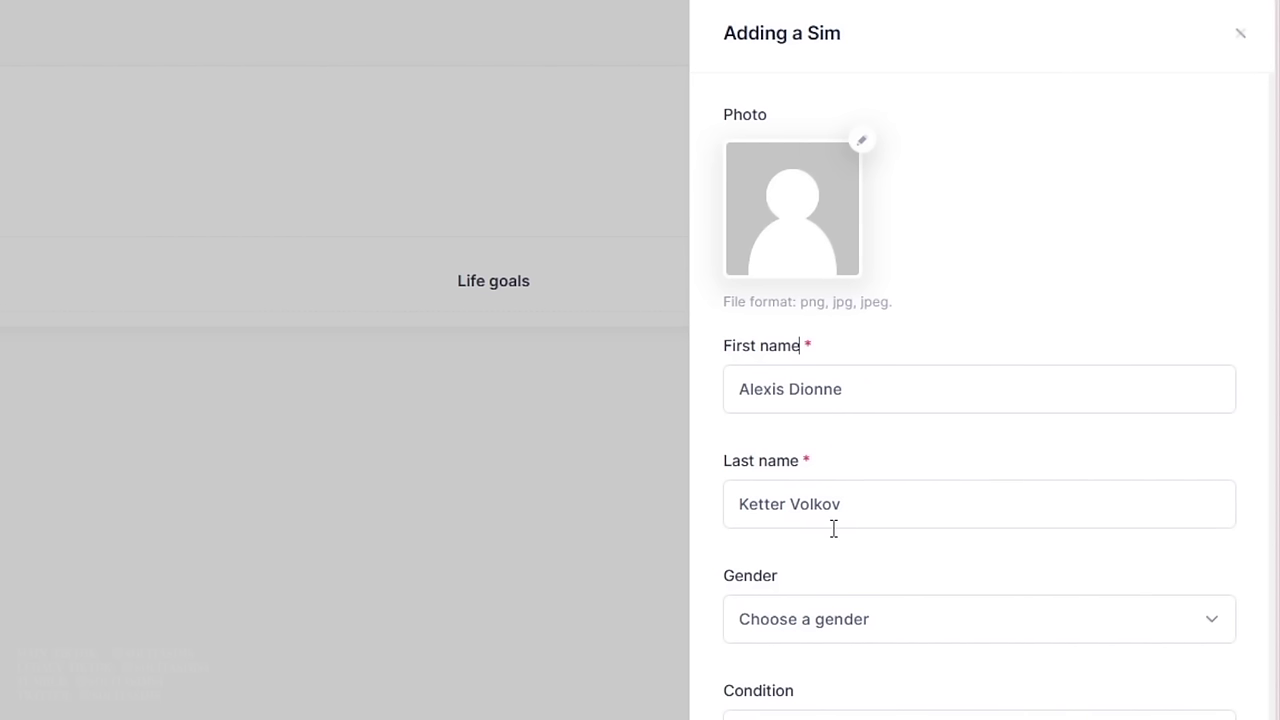
{"action": "left_click", "coordinate": [836, 617]}
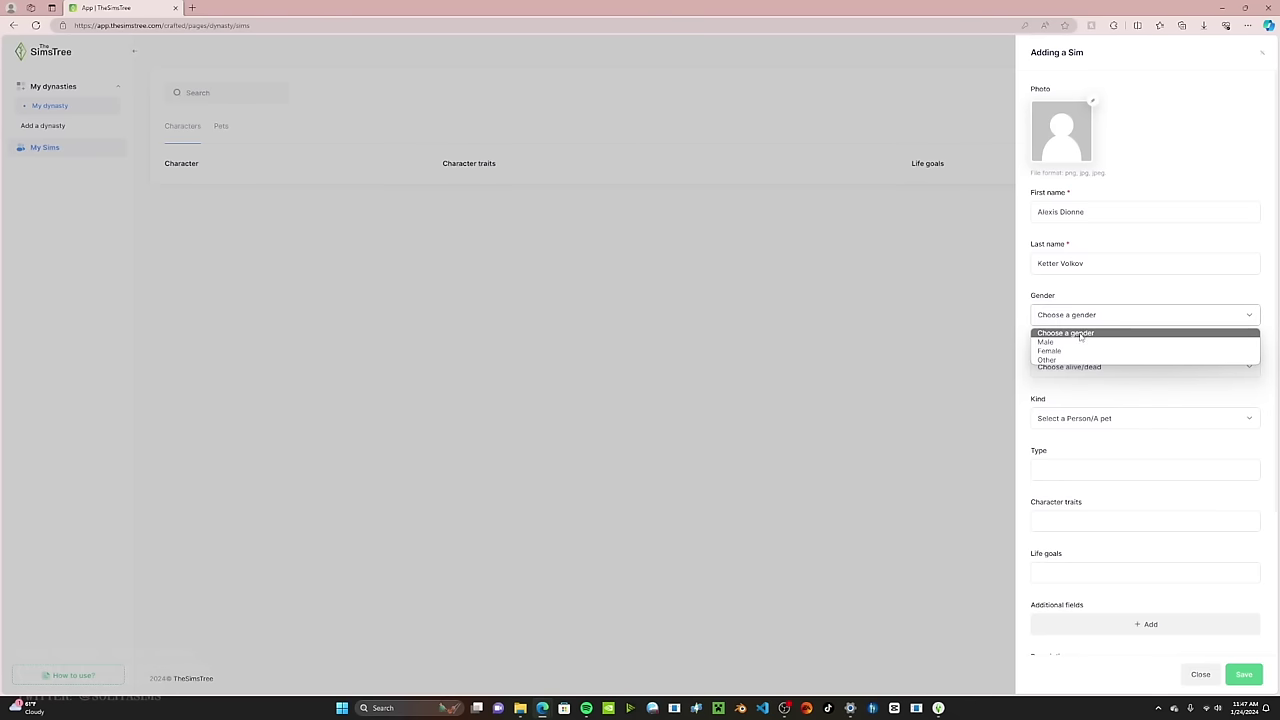
{"action": "left_click", "coordinate": [1078, 351]}
{"action": "left_click", "coordinate": [1080, 367]}
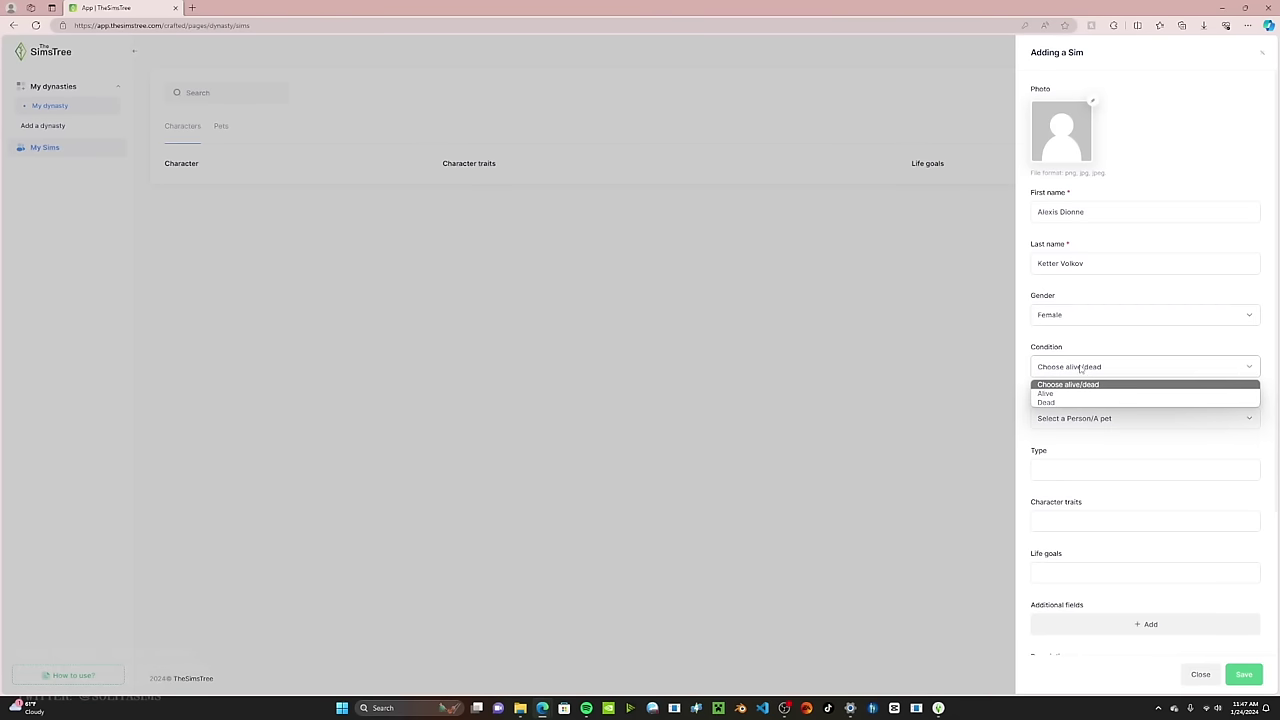
{"action": "left_click", "coordinate": [1045, 402]}
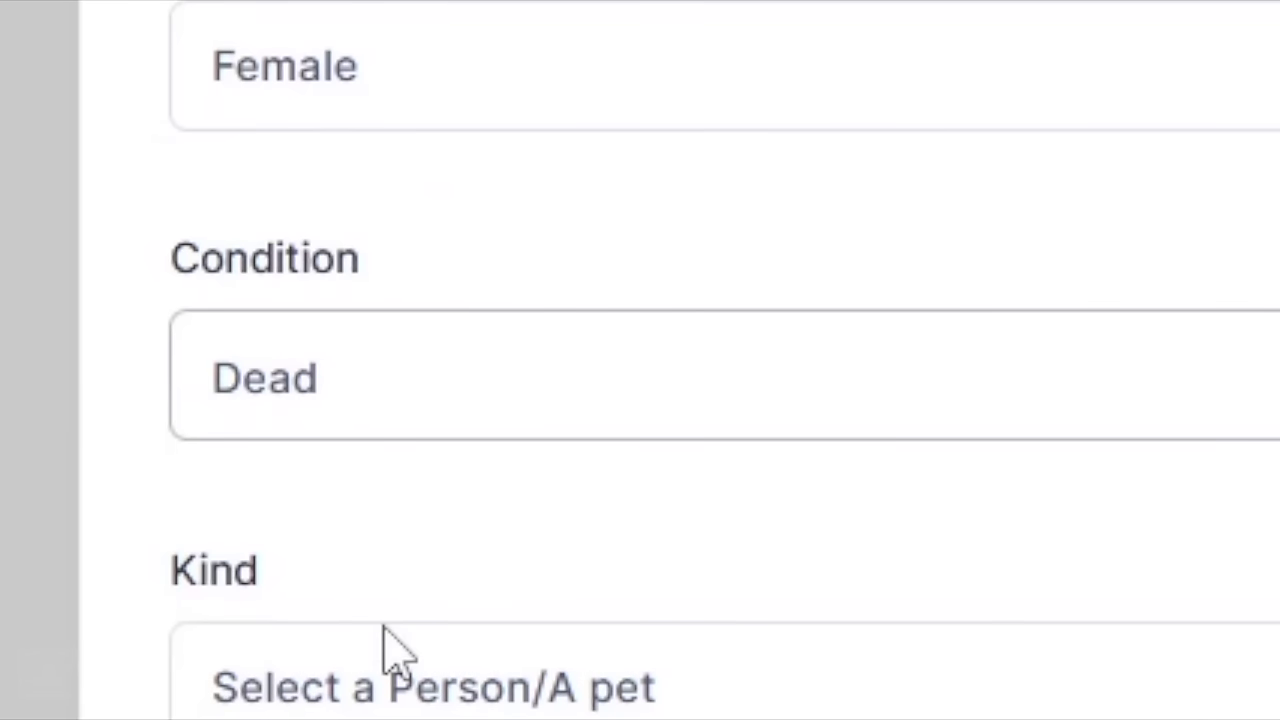
Step: Set the new Sim's kind to Person and type to Werewolf
{"action": "left_click", "coordinate": [323, 705]}
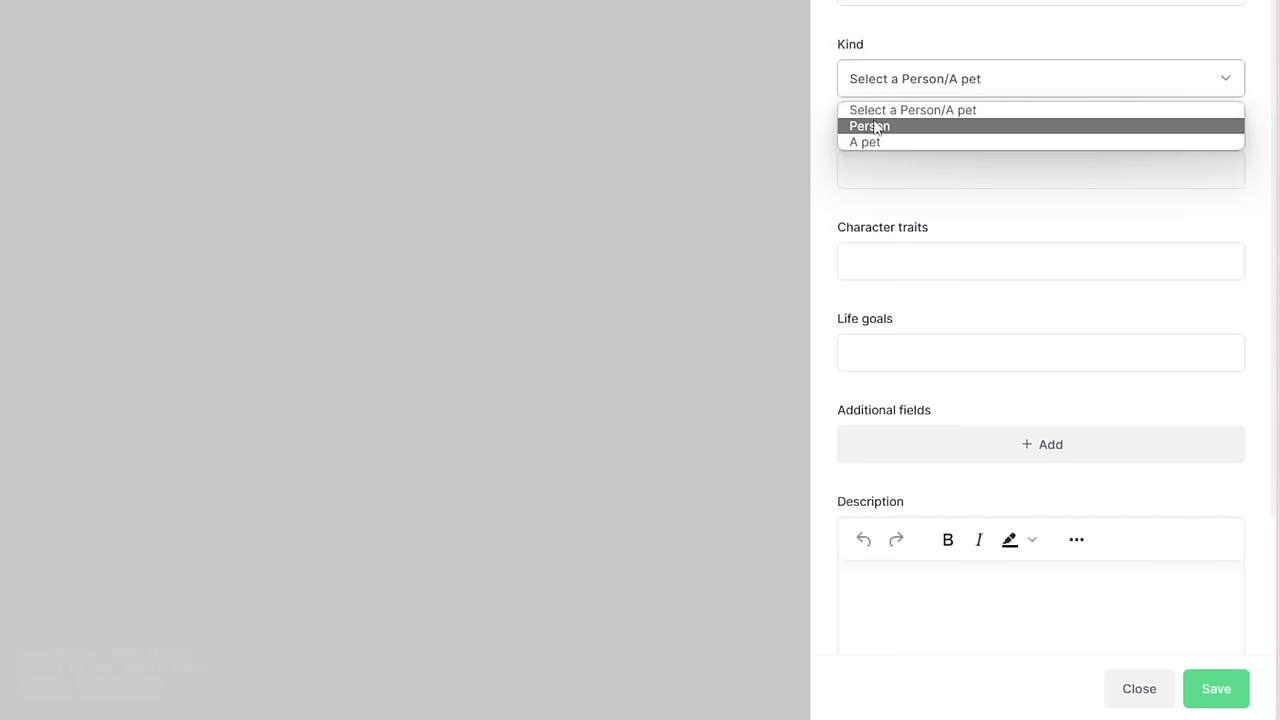
{"action": "left_click", "coordinate": [875, 127]}
{"action": "left_click", "coordinate": [900, 172]}
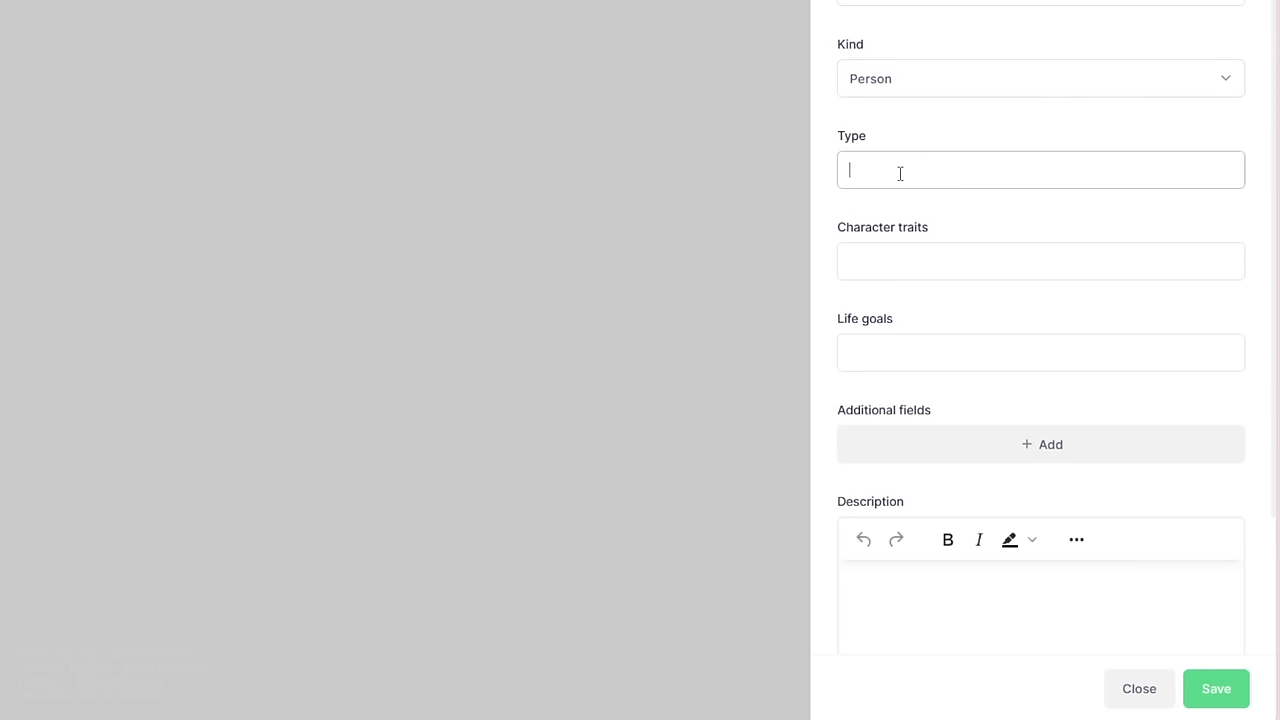
{"action": "type", "text": "Werewolf"}
Step: Enter the Sim's character traits as Party Animal, Cool, Hot, Squeamish, Evil, Family-Oriented, Perfectionist
{"action": "left_click", "coordinate": [984, 262]}
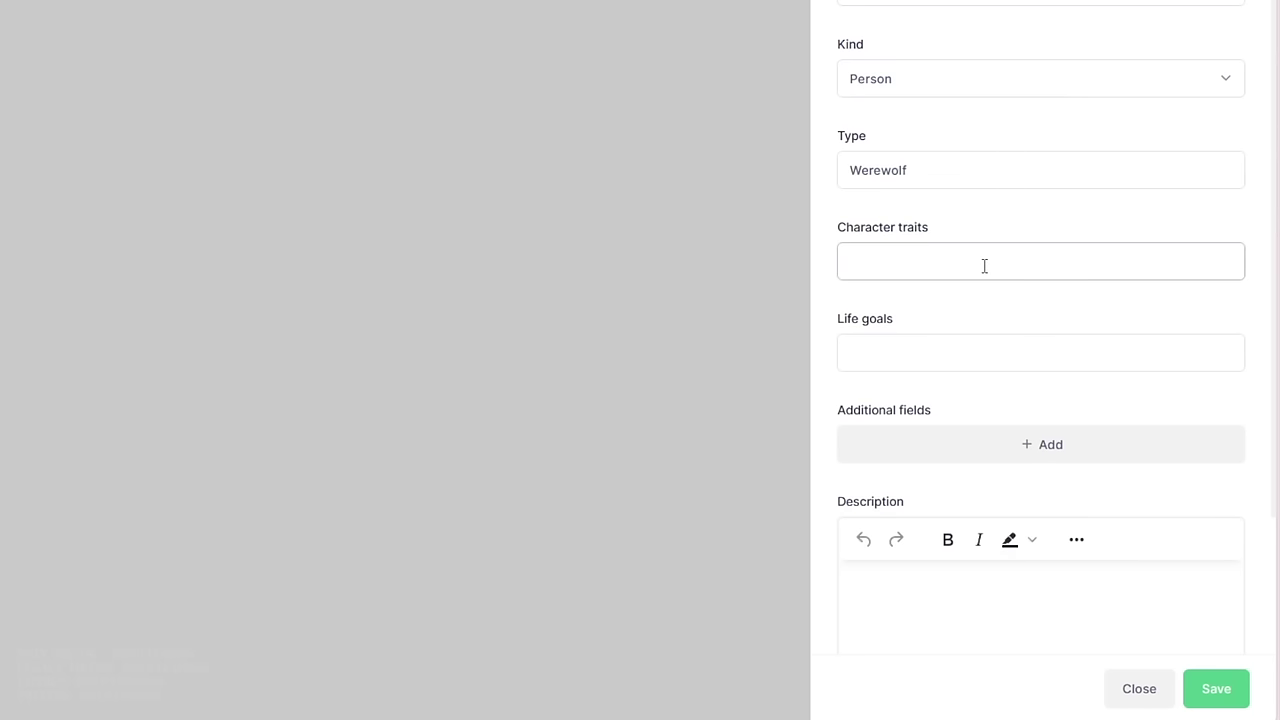
{"action": "type", "text": "Party Animal, Cool, Hot, Squeamish, Evi"}
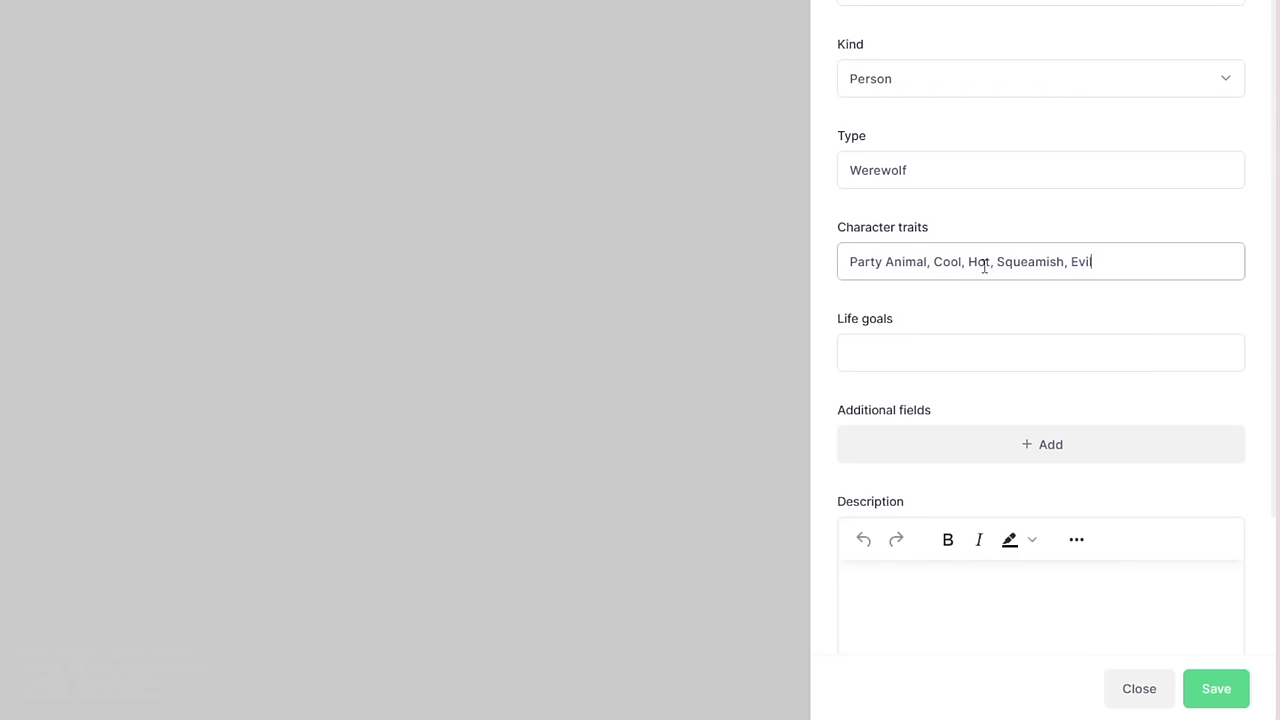
{"action": "type", "text": "l,"}
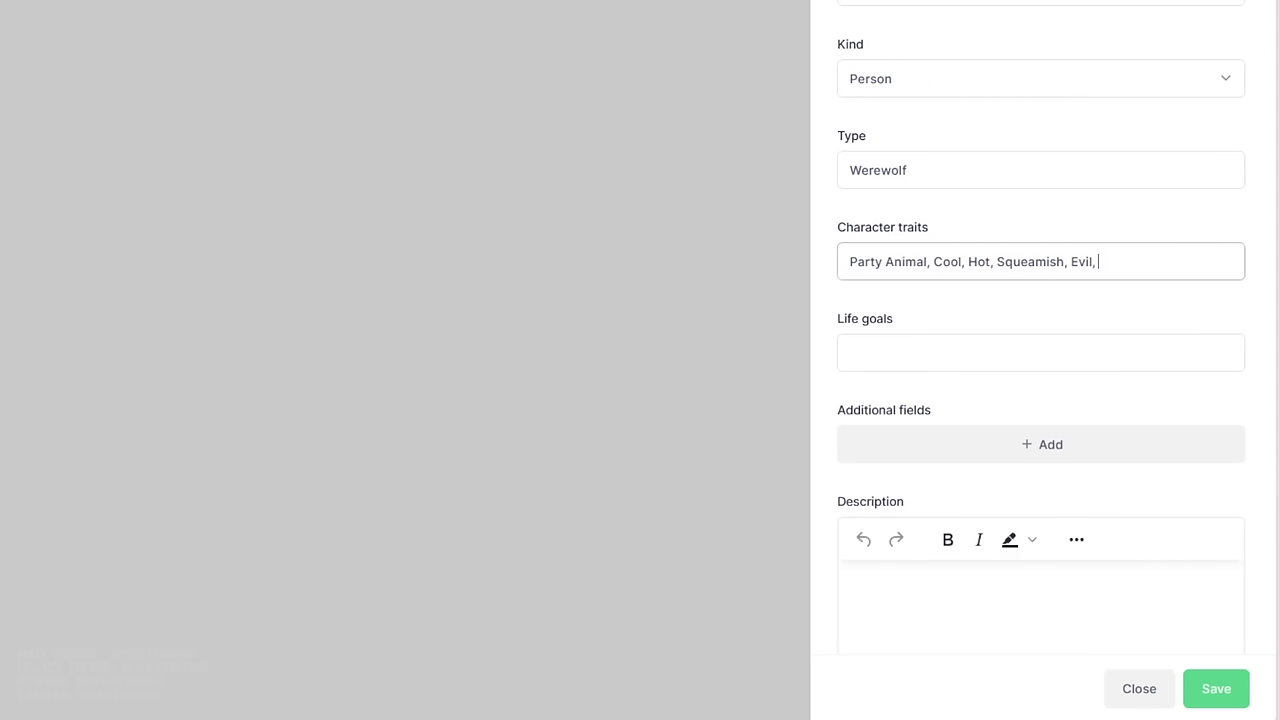
{"action": "type", "text": " Family-Oriented, P"}
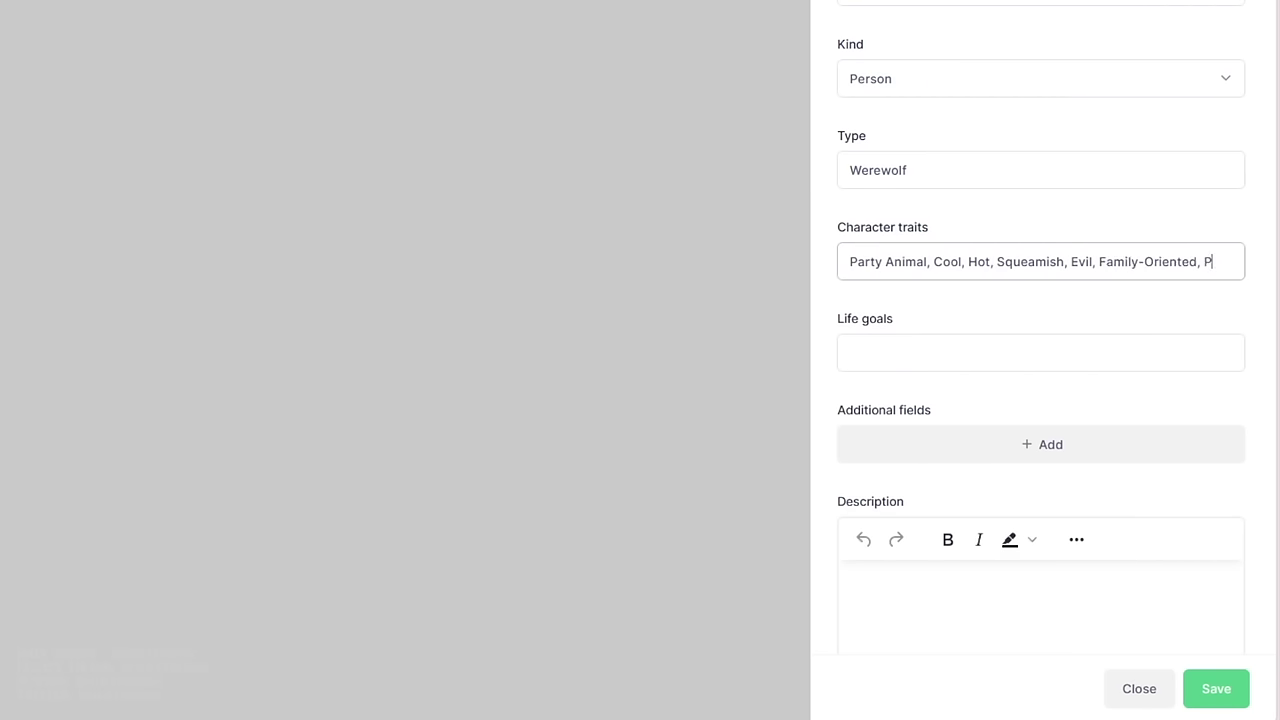
{"action": "type", "text": "erfectionist"}
Step: Set the Sim's life goals to The One, and add and delete an empty additional field
{"action": "left_click", "coordinate": [1002, 349]}
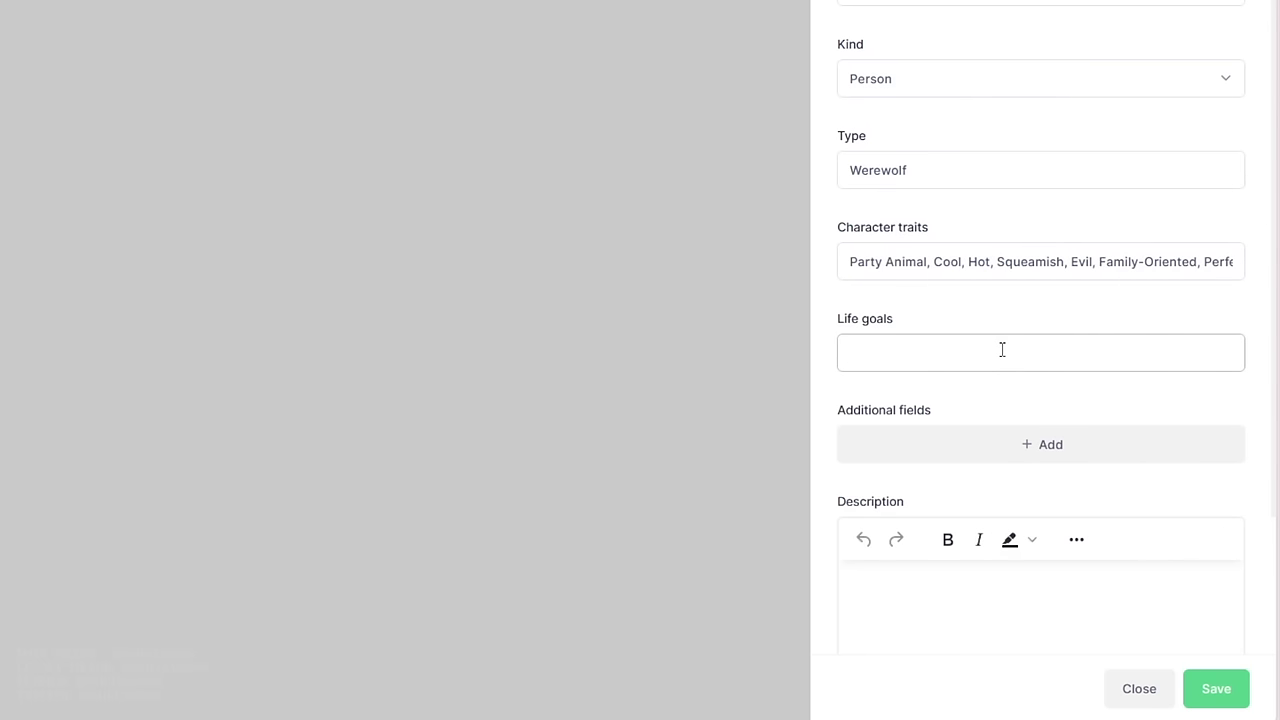
{"action": "type", "text": "The One"}
{"action": "key", "text": "Tab"}
{"action": "key", "text": "Return"}
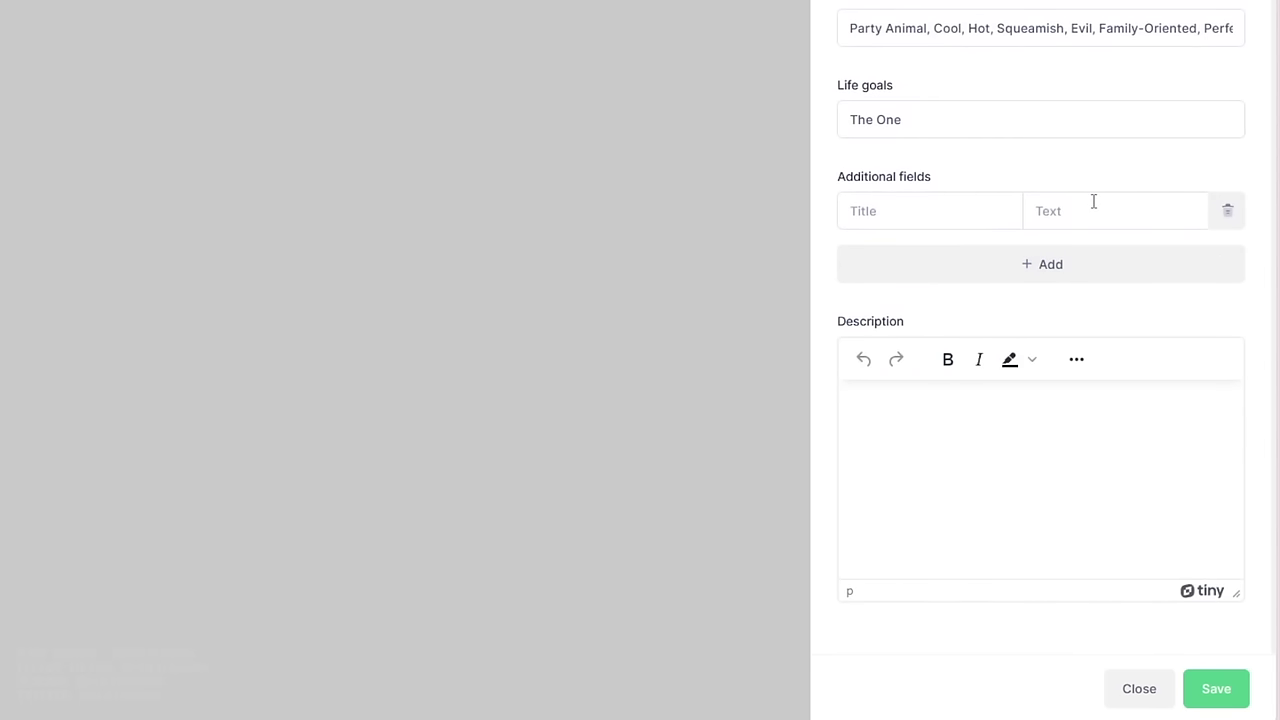
{"action": "left_click", "coordinate": [1218, 220]}
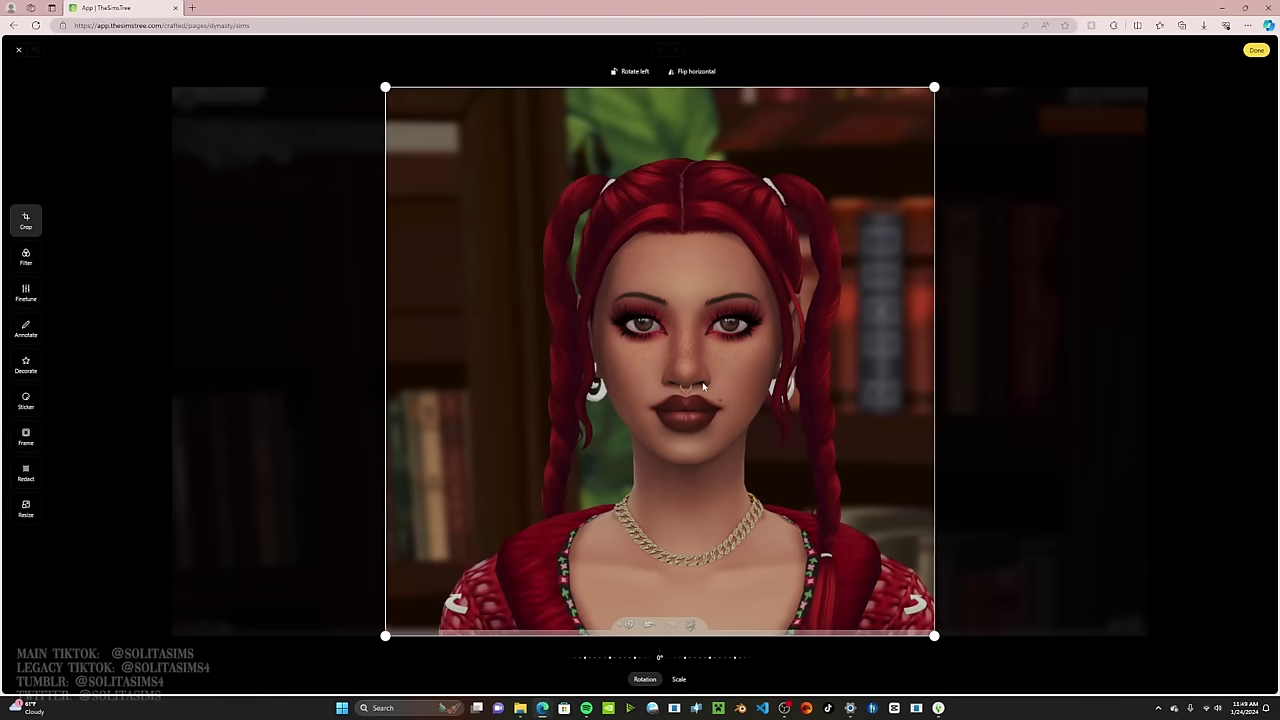
Step: Reposition the Sim's photo slightly within the square crop frame around her face
{"action": "left_click_drag", "start_coordinate": [690, 383], "coordinate": [684, 378]}
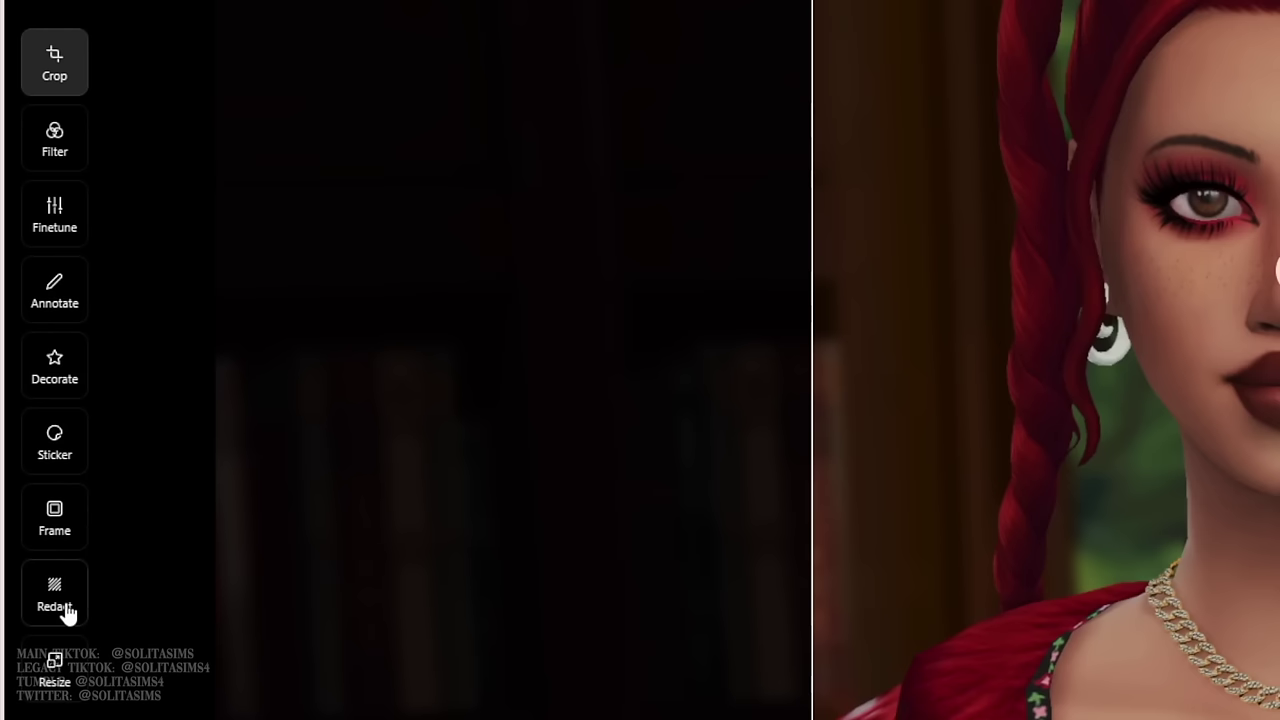
Step: Preview the available colour and monochrome filters on the Sim's photo and apply Mono
{"action": "left_click", "coordinate": [75, 156]}
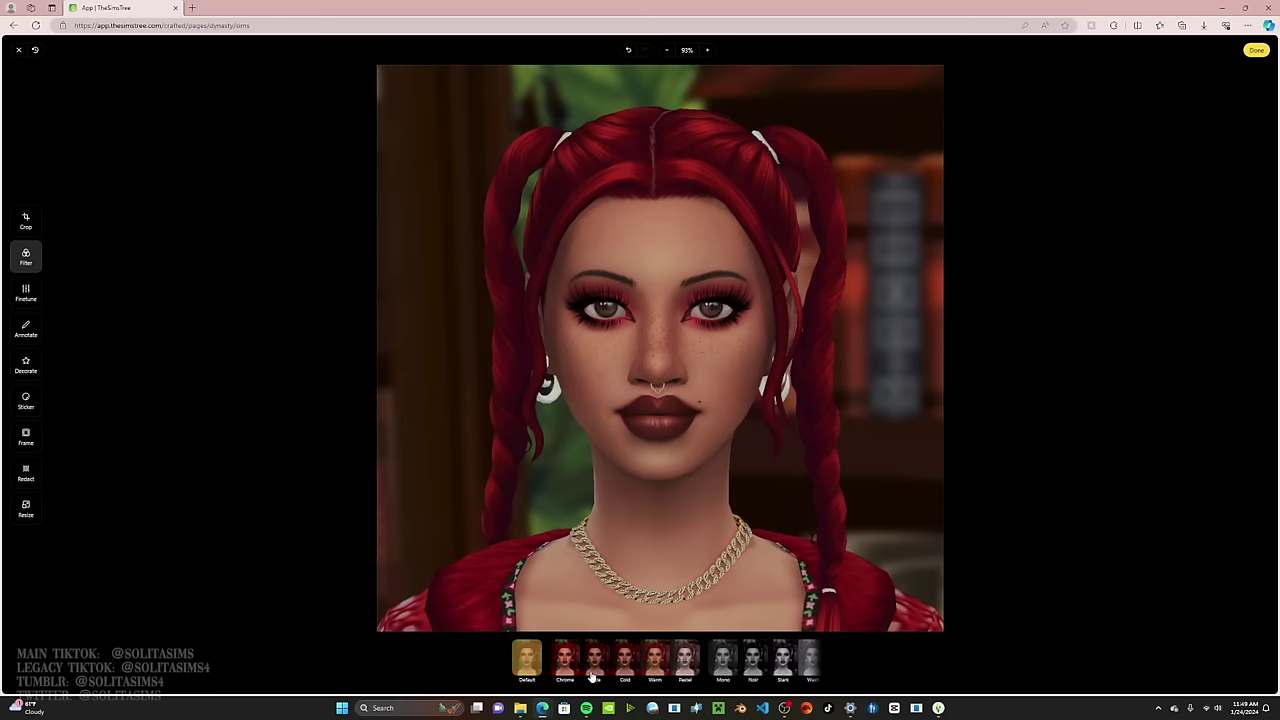
{"action": "left_click", "coordinate": [595, 660]}
{"action": "left_click", "coordinate": [625, 660]}
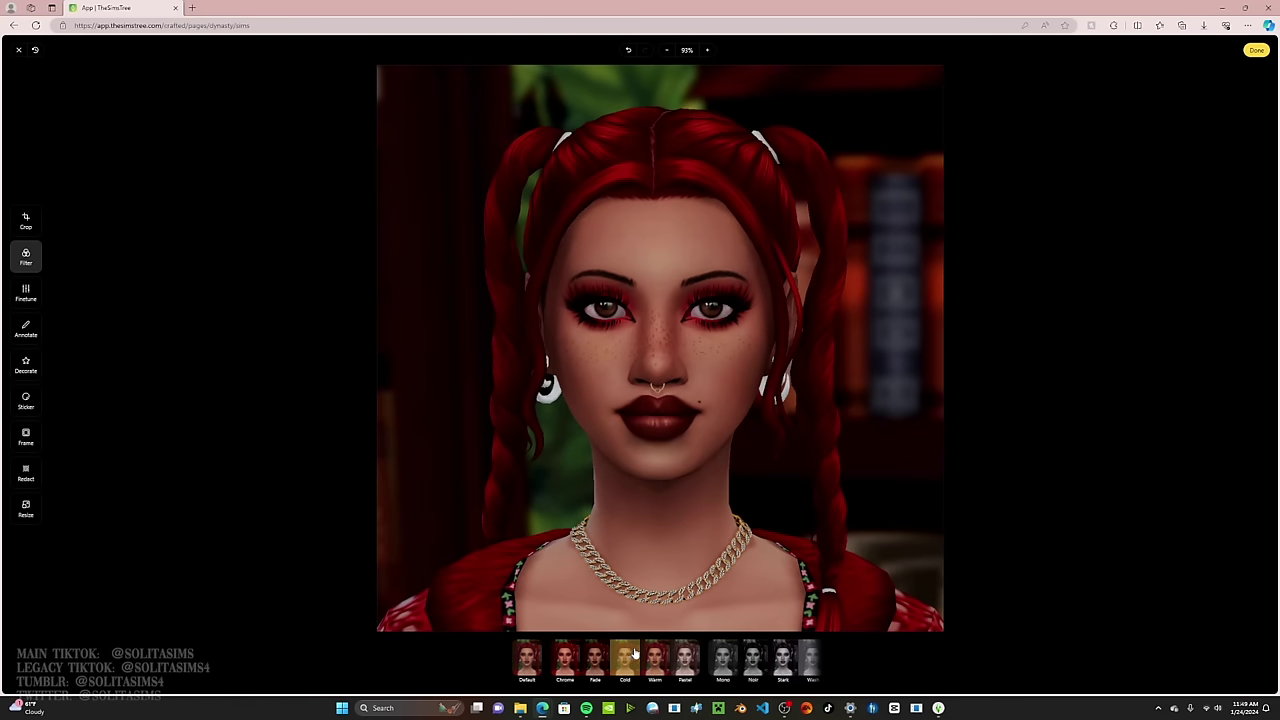
{"action": "left_click", "coordinate": [653, 656]}
{"action": "left_click", "coordinate": [683, 656]}
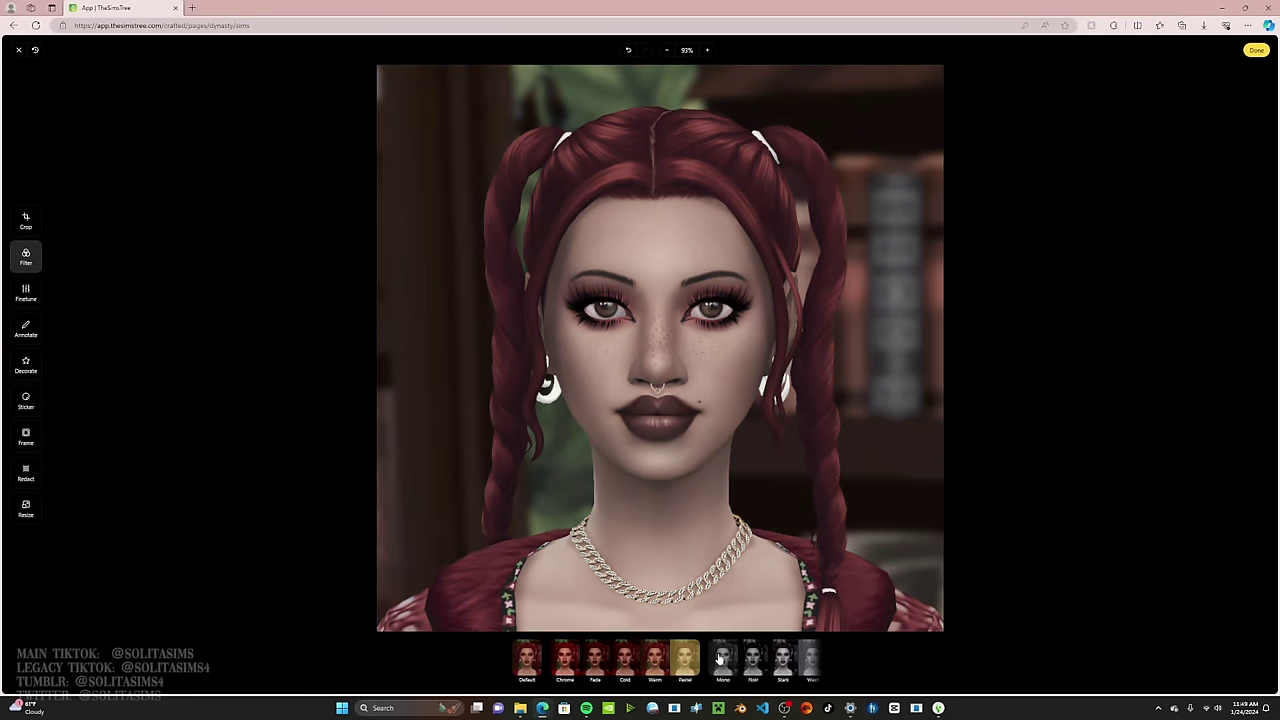
{"action": "left_click", "coordinate": [723, 658]}
{"action": "left_click", "coordinate": [753, 660]}
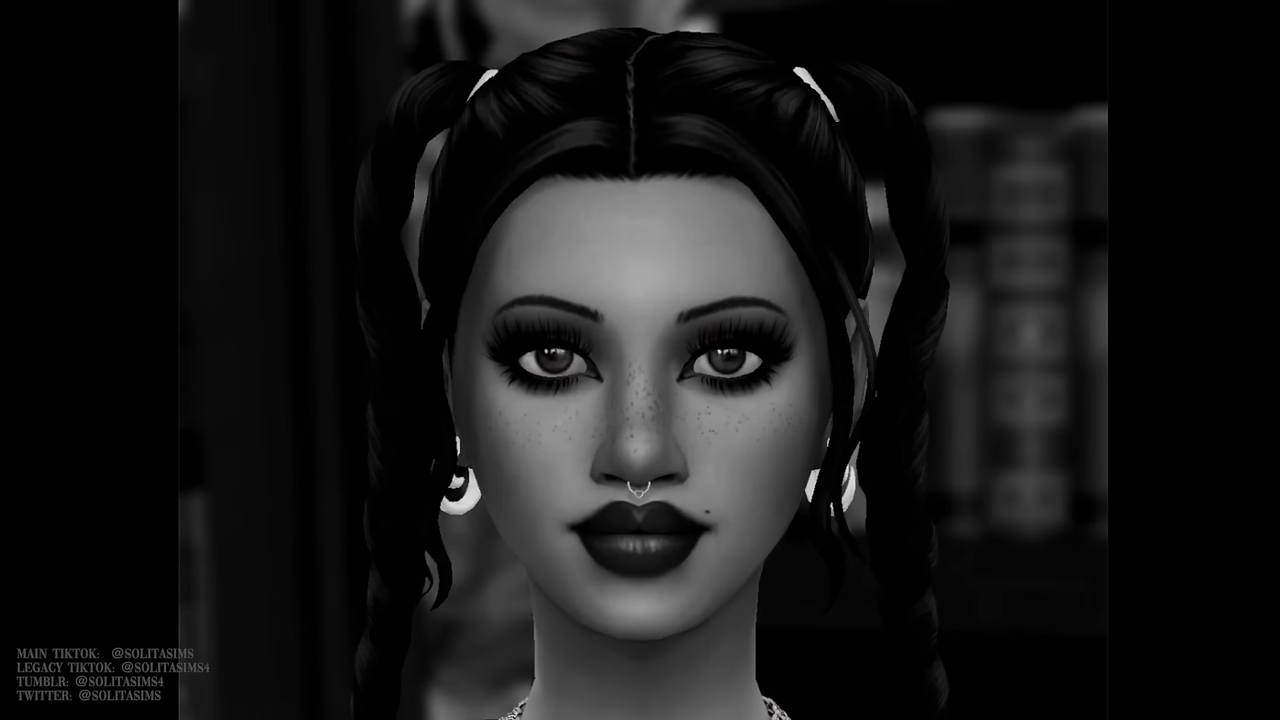
{"action": "left_click", "coordinate": [691, 658]}
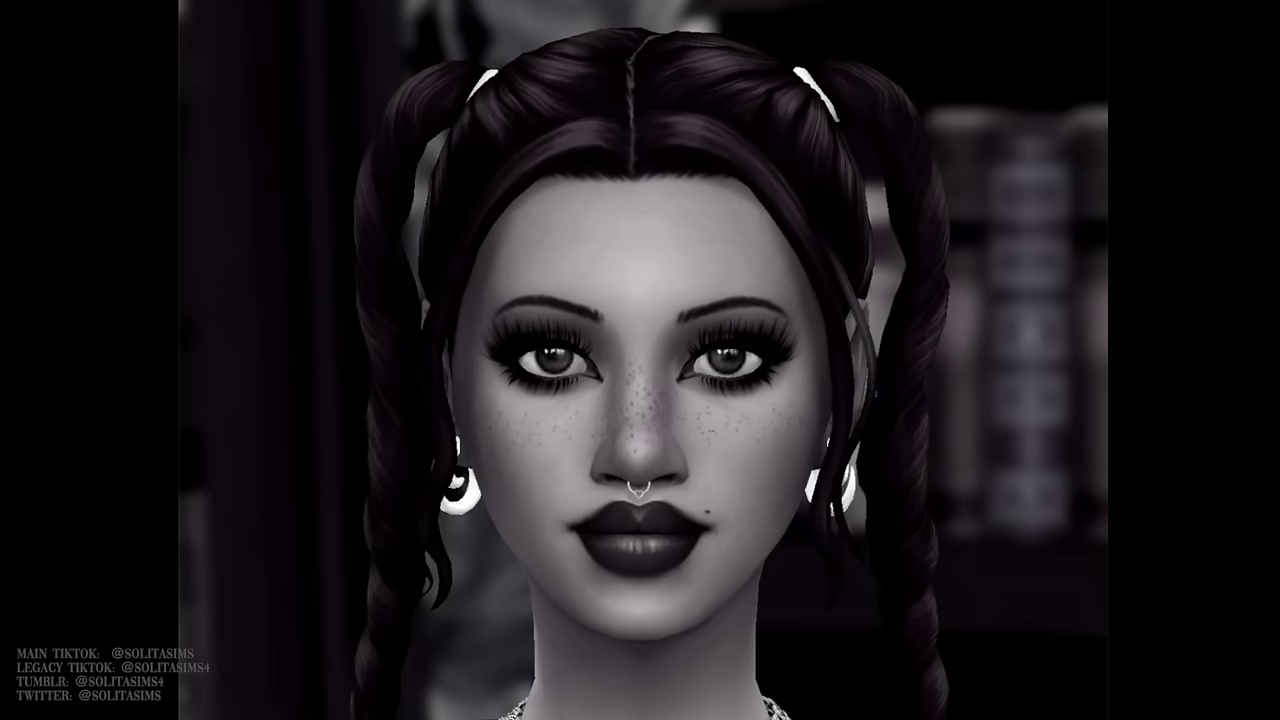
{"action": "left_click", "coordinate": [721, 658]}
{"action": "left_click", "coordinate": [759, 658]}
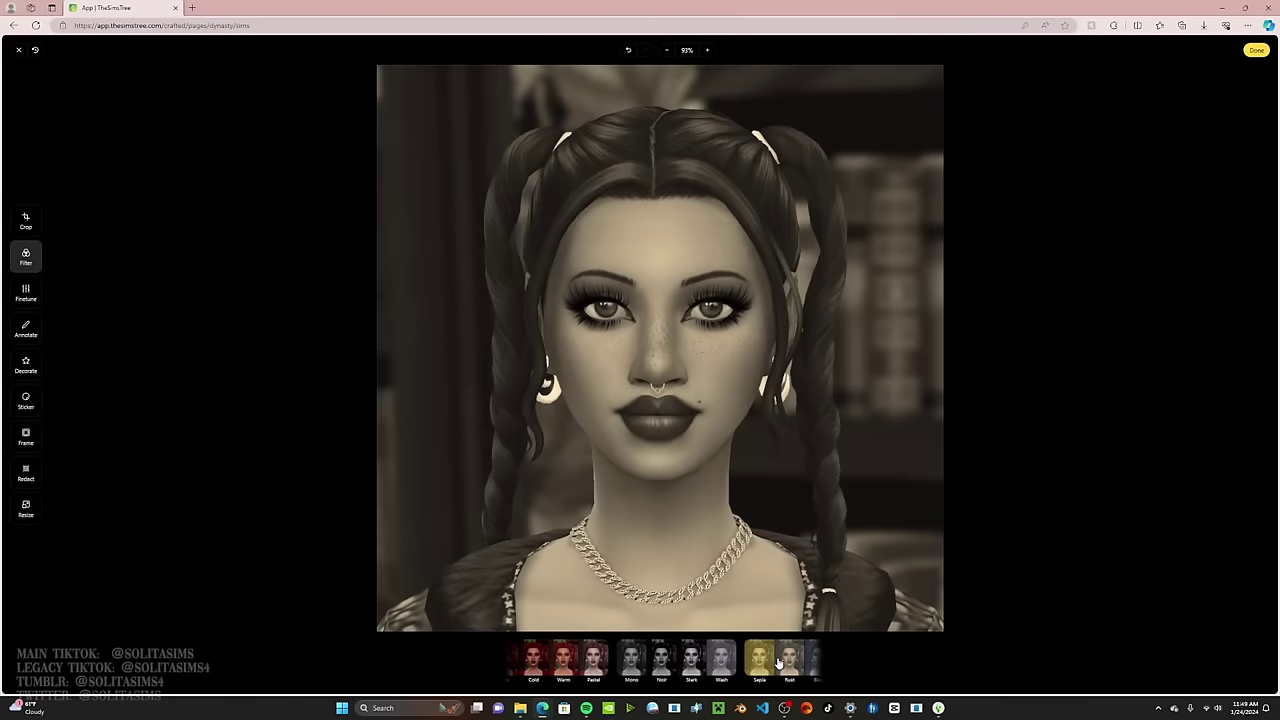
{"action": "left_click", "coordinate": [789, 658]}
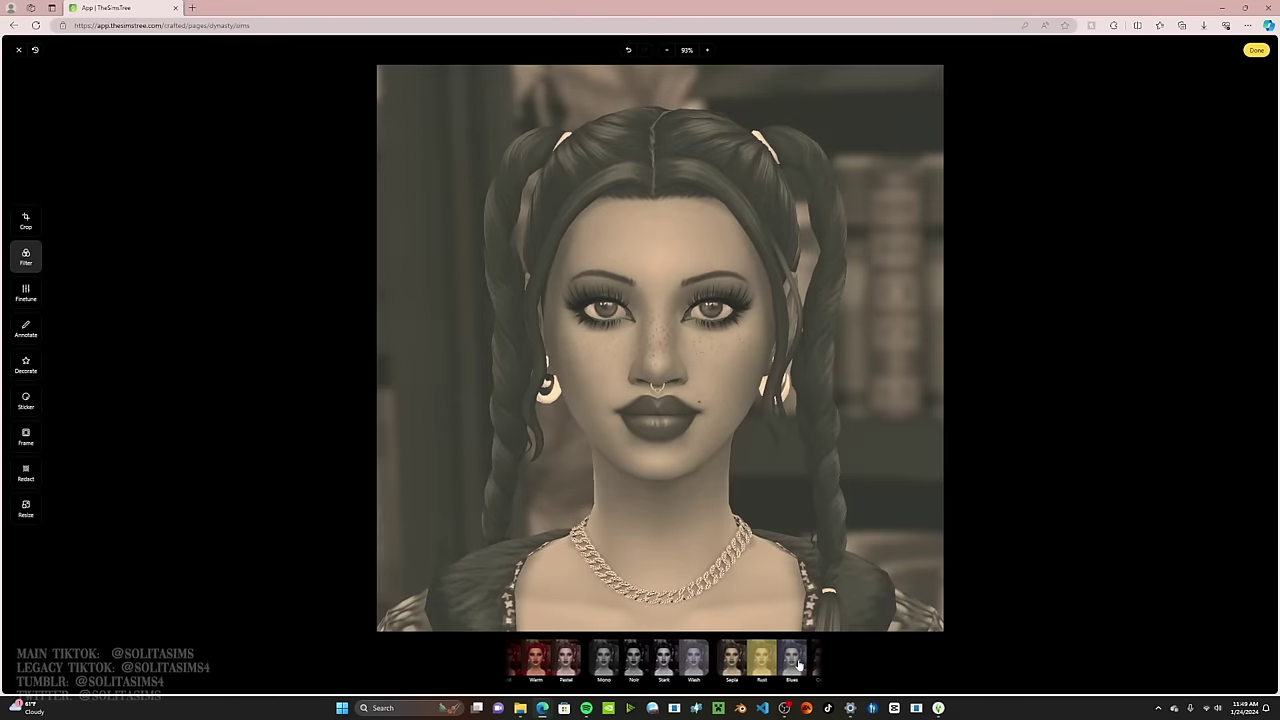
{"action": "left_click", "coordinate": [817, 658]}
{"action": "left_click", "coordinate": [580, 660]}
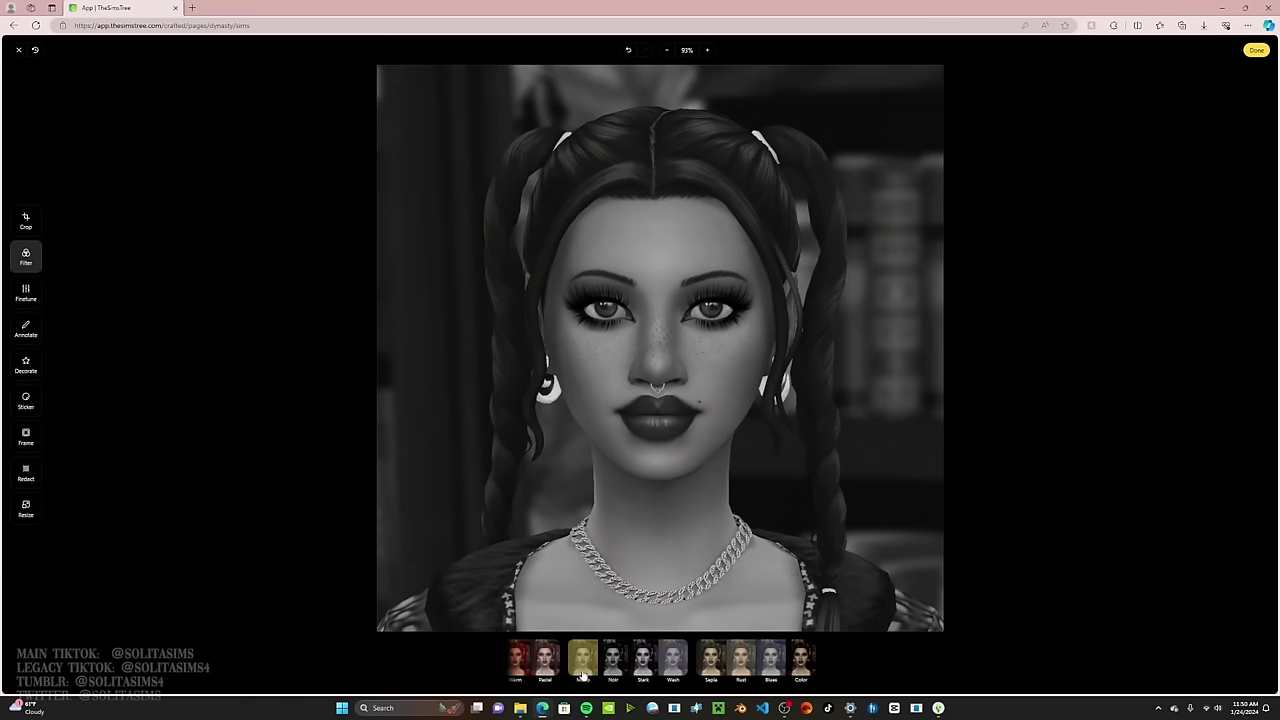
{"action": "mouse_move", "coordinate": [586, 709]}
Step: Try a slight brightness adjustment on the Sim's photo with Finetune
{"action": "left_click", "coordinate": [26, 292]}
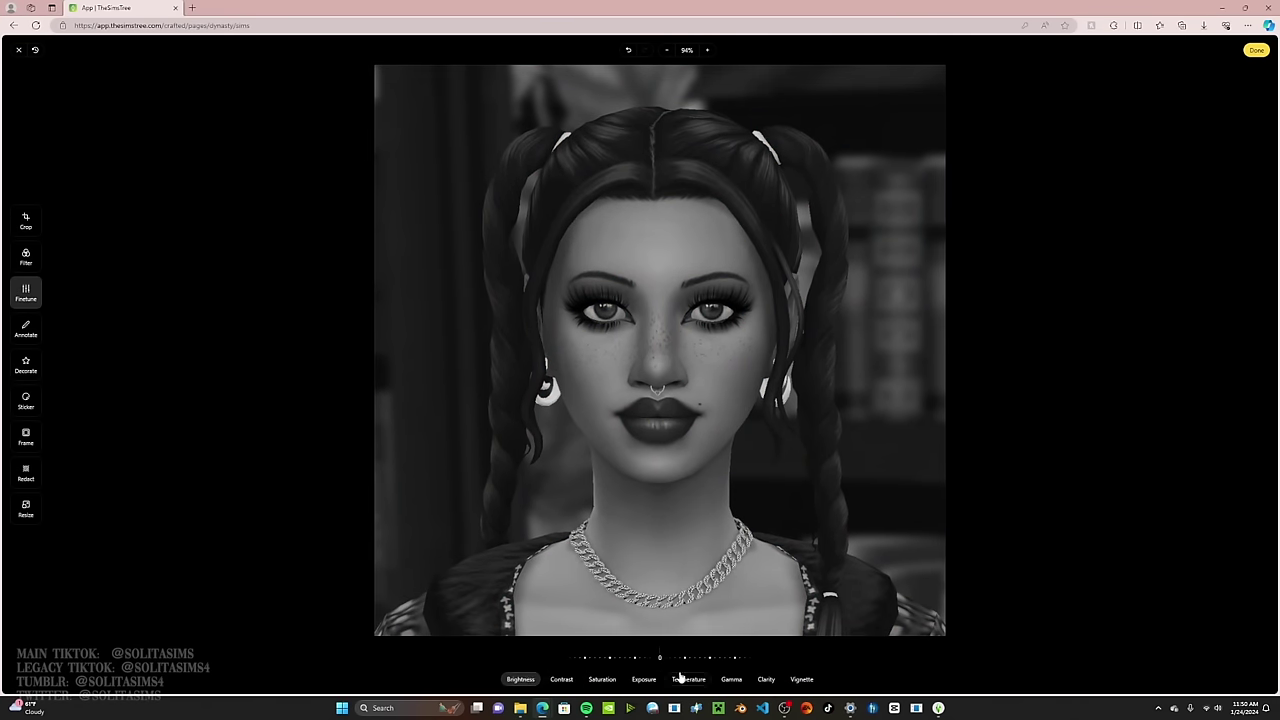
{"action": "mouse_move", "coordinate": [645, 660]}
{"action": "left_mouse_down"}
{"action": "mouse_move", "coordinate": [660, 658]}
{"action": "mouse_move", "coordinate": [618, 658]}
{"action": "mouse_move", "coordinate": [652, 658]}
{"action": "mouse_move", "coordinate": [643, 667]}
{"action": "left_mouse_up"}
Step: Annotate the Sim's photo with freehand red horns above her hair and a curly moustache over her lips
{"action": "left_click", "coordinate": [26, 329]}
{"action": "left_click_drag", "start_coordinate": [470, 398], "coordinate": [578, 542]}
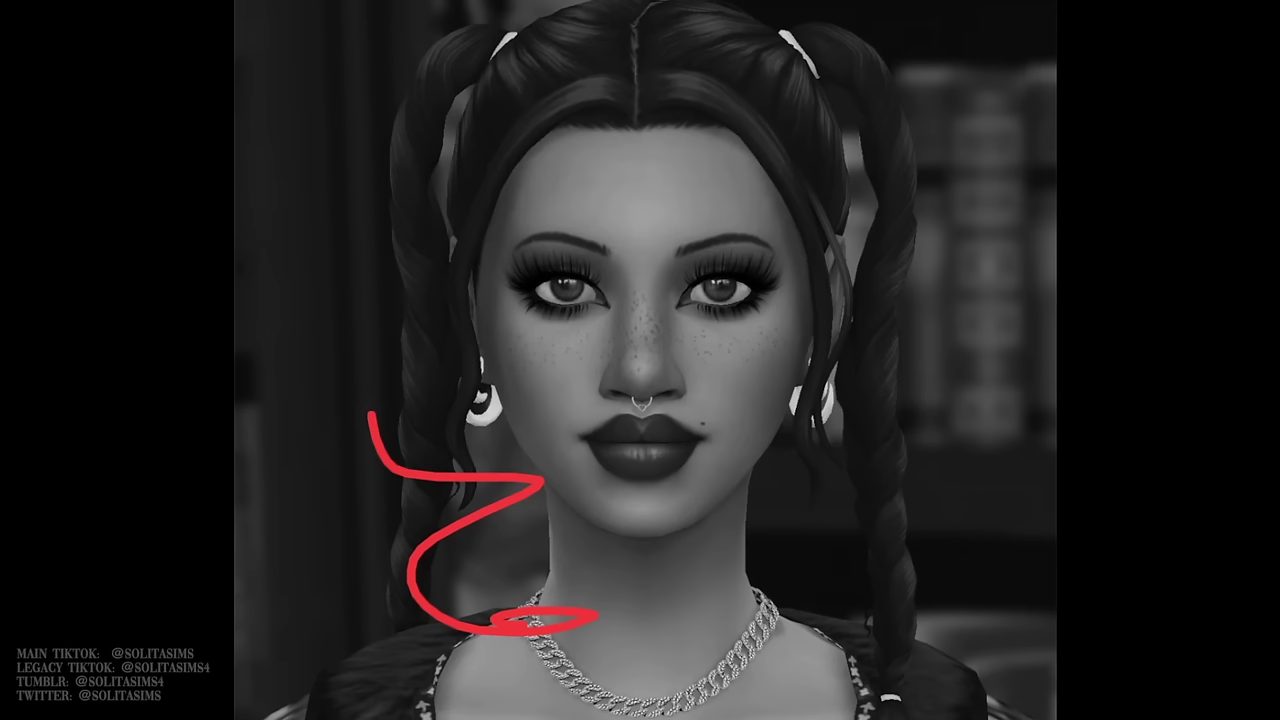
{"action": "key", "text": "ctrl+z"}
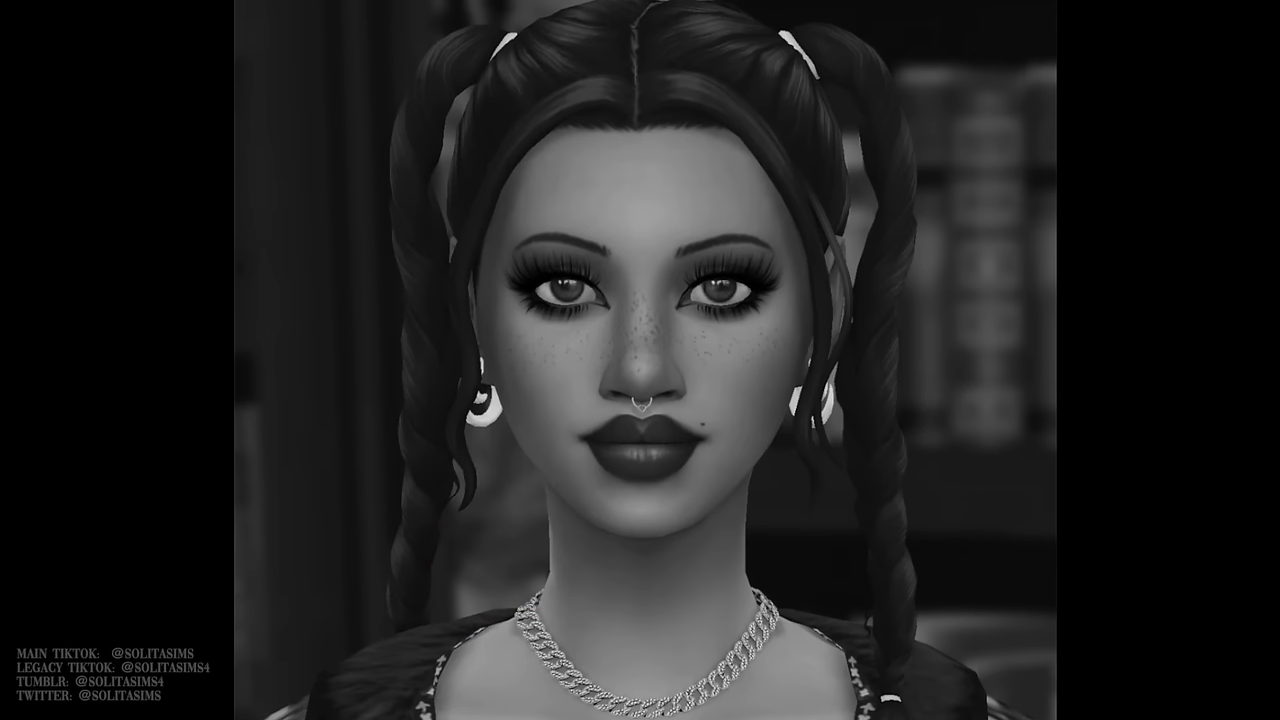
{"action": "mouse_move", "coordinate": [543, 195]}
{"action": "left_mouse_down"}
{"action": "mouse_move", "coordinate": [530, 125]}
{"action": "mouse_move", "coordinate": [597, 168]}
{"action": "left_mouse_up"}
{"action": "mouse_move", "coordinate": [742, 170]}
{"action": "left_mouse_down"}
{"action": "mouse_move", "coordinate": [824, 110]}
{"action": "mouse_move", "coordinate": [798, 185]}
{"action": "mouse_move", "coordinate": [767, 206]}
{"action": "left_mouse_up"}
{"action": "mouse_move", "coordinate": [655, 395]}
{"action": "left_mouse_down"}
{"action": "mouse_move", "coordinate": [620, 401]}
{"action": "mouse_move", "coordinate": [546, 367]}
{"action": "mouse_move", "coordinate": [668, 399]}
{"action": "mouse_move", "coordinate": [753, 441]}
{"action": "mouse_move", "coordinate": [858, 422]}
{"action": "left_mouse_up"}
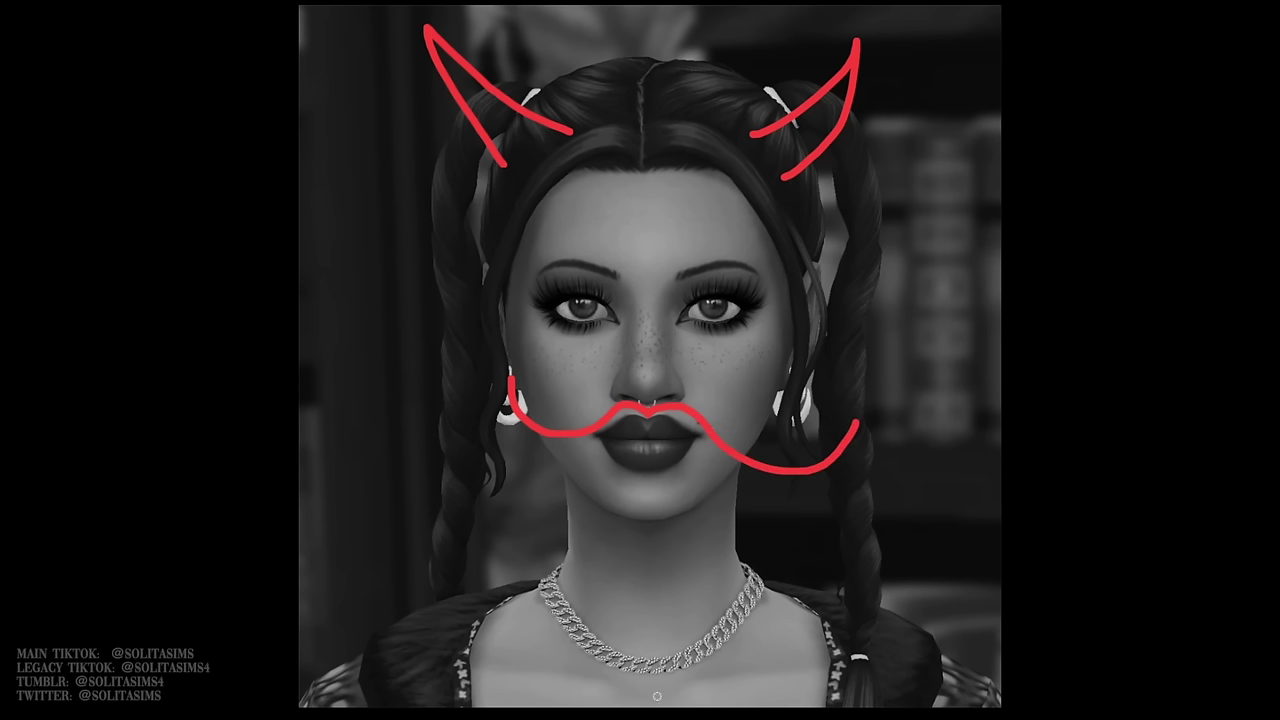
Step: Handwrite a word in red across the Sim's shoulder, neck and chest on the photo
{"action": "mouse_move", "coordinate": [345, 562]}
{"action": "left_mouse_down"}
{"action": "mouse_move", "coordinate": [384, 641]}
{"action": "mouse_move", "coordinate": [436, 593]}
{"action": "mouse_move", "coordinate": [384, 640]}
{"action": "left_mouse_up"}
{"action": "mouse_move", "coordinate": [490, 532]}
{"action": "left_mouse_down"}
{"action": "mouse_move", "coordinate": [532, 503]}
{"action": "mouse_move", "coordinate": [551, 542]}
{"action": "left_mouse_up"}
{"action": "left_click_drag", "start_coordinate": [588, 458], "coordinate": [633, 526]}
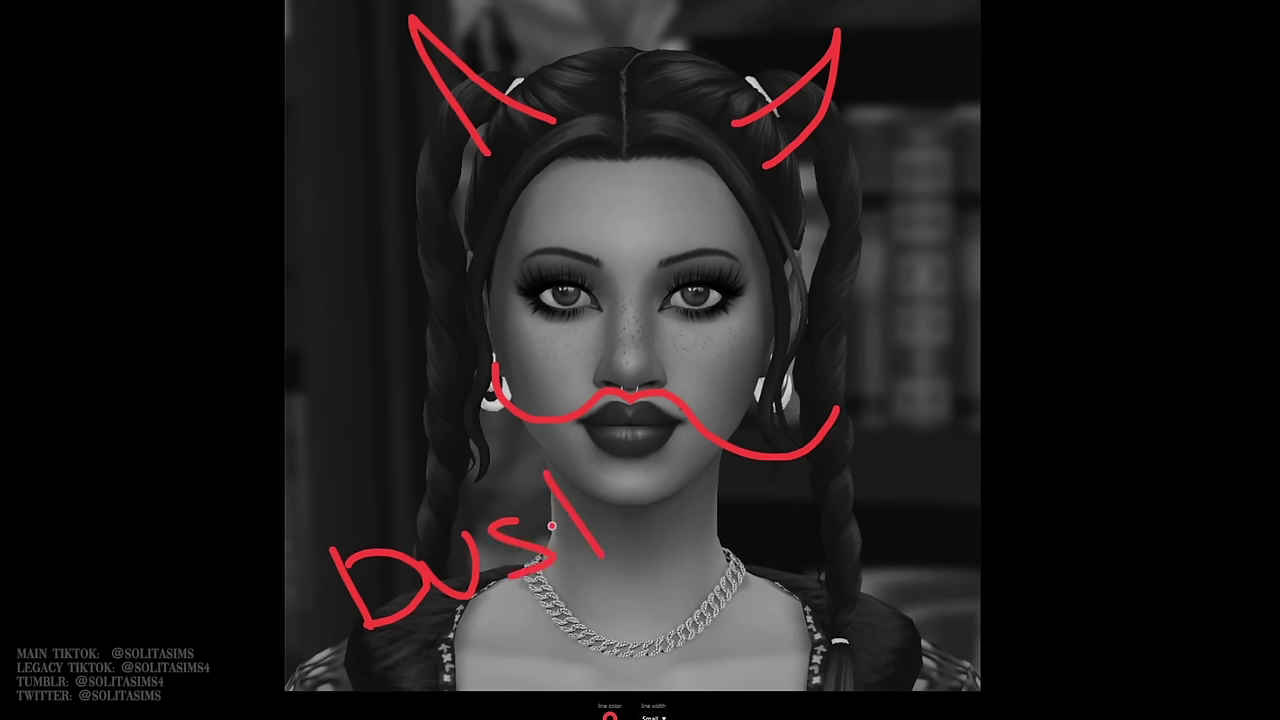
{"action": "left_click_drag", "start_coordinate": [551, 524], "coordinate": [614, 495]}
{"action": "left_click_drag", "start_coordinate": [516, 644], "coordinate": [618, 654]}
{"action": "mouse_move", "coordinate": [624, 599]}
{"action": "left_mouse_down"}
{"action": "mouse_move", "coordinate": [652, 643]}
{"action": "mouse_move", "coordinate": [689, 568]}
{"action": "mouse_move", "coordinate": [841, 593]}
{"action": "left_mouse_up"}
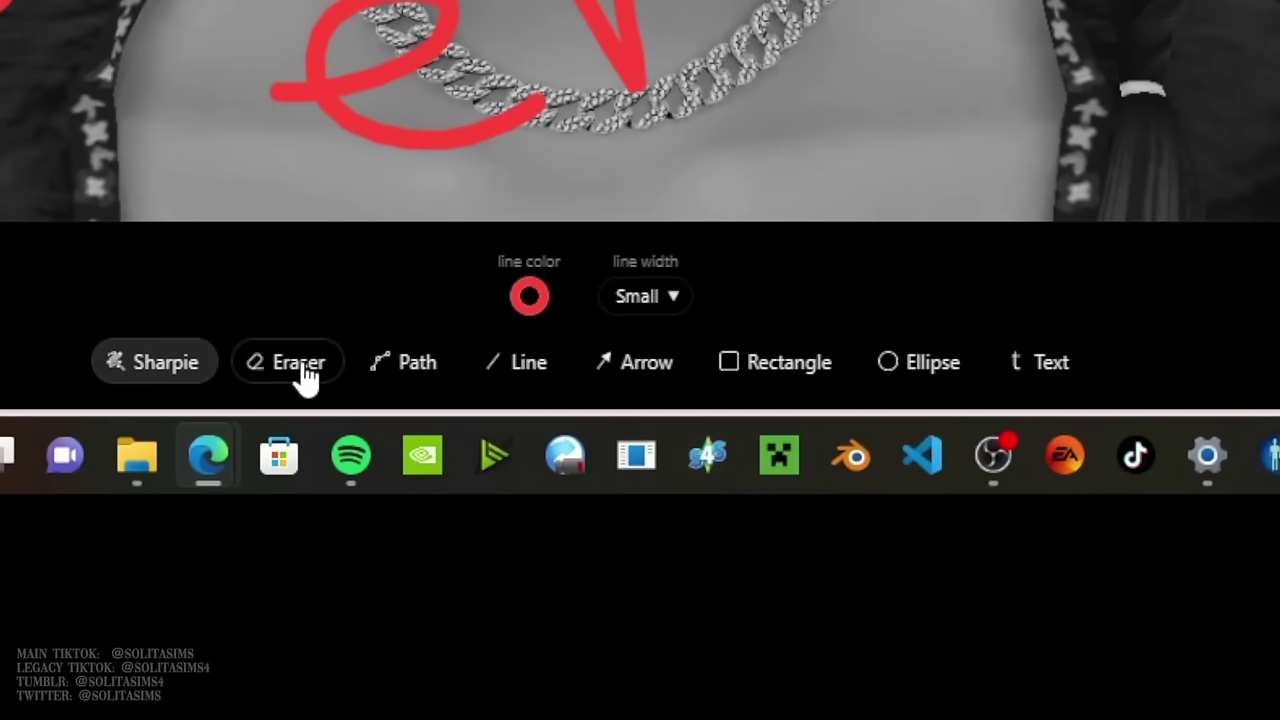
Step: Try the Path and Arrow annotation tools by drawing a short red arrow on the photo
{"action": "left_click", "coordinate": [407, 370]}
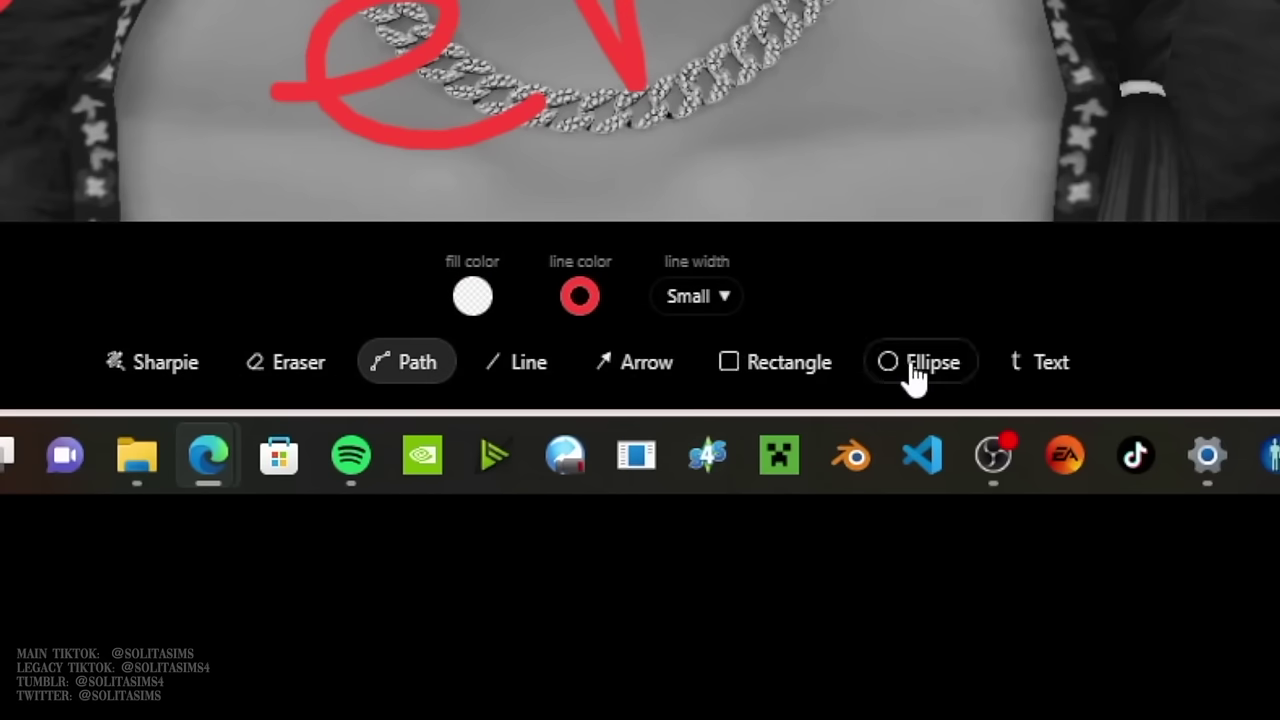
{"action": "left_click", "coordinate": [590, 372]}
{"action": "left_click_drag", "start_coordinate": [503, 486], "coordinate": [570, 405]}
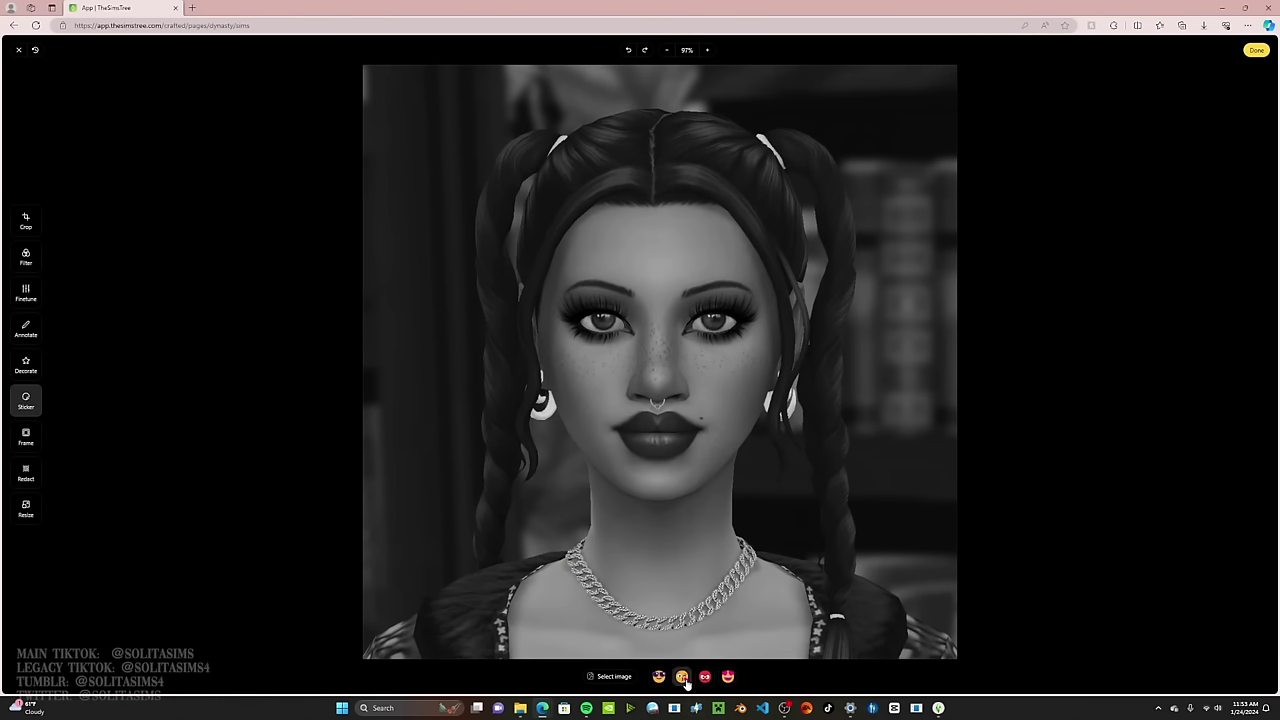
Step: Add kissing, heart-eyes, angry and sunglasses emoji stickers to the photo and spread them around the Sim's lower face and shoulders
{"action": "left_click", "coordinate": [681, 676]}
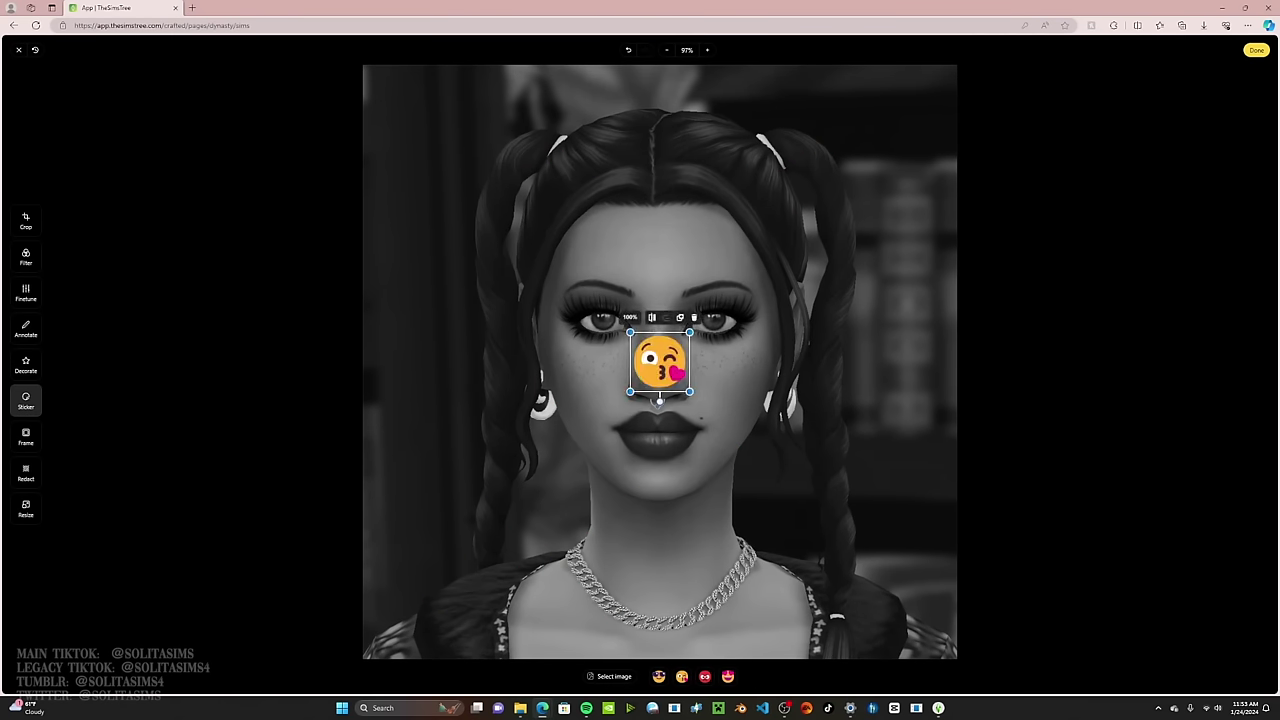
{"action": "left_click_drag", "start_coordinate": [655, 375], "coordinate": [773, 500]}
{"action": "left_click", "coordinate": [728, 676]}
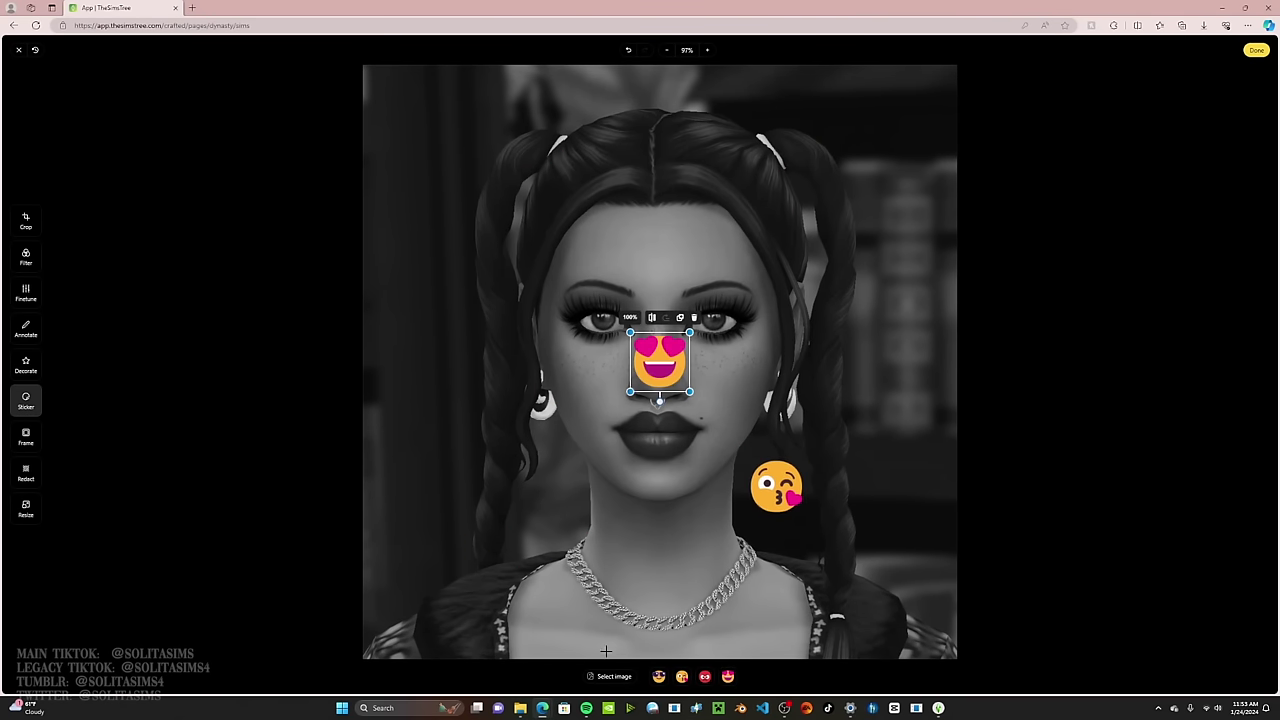
{"action": "left_click", "coordinate": [705, 676]}
{"action": "left_click", "coordinate": [659, 676]}
{"action": "left_click_drag", "start_coordinate": [660, 362], "coordinate": [656, 527]}
{"action": "left_click_drag", "start_coordinate": [671, 388], "coordinate": [547, 606]}
{"action": "left_click_drag", "start_coordinate": [777, 490], "coordinate": [820, 530]}
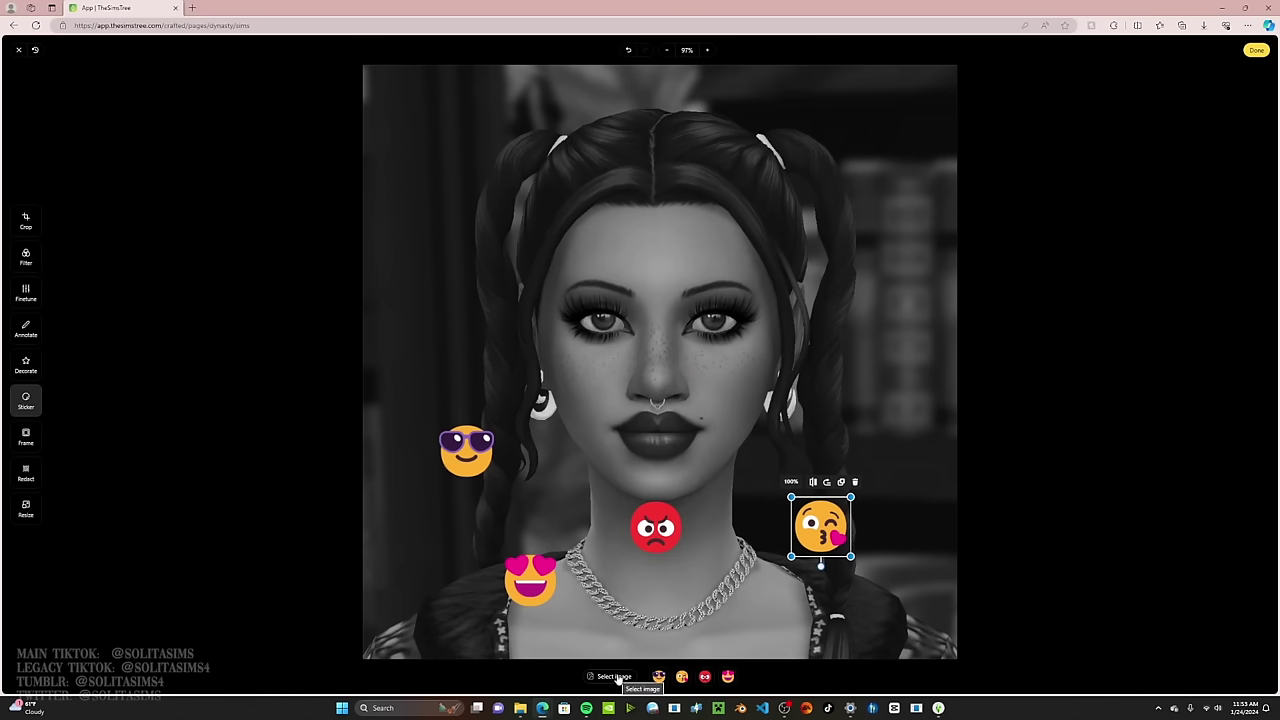
Step: Preview several frame styles on the Sim's photo, including Hook and Polaroid, and apply the white double-line frame
{"action": "left_click", "coordinate": [572, 668]}
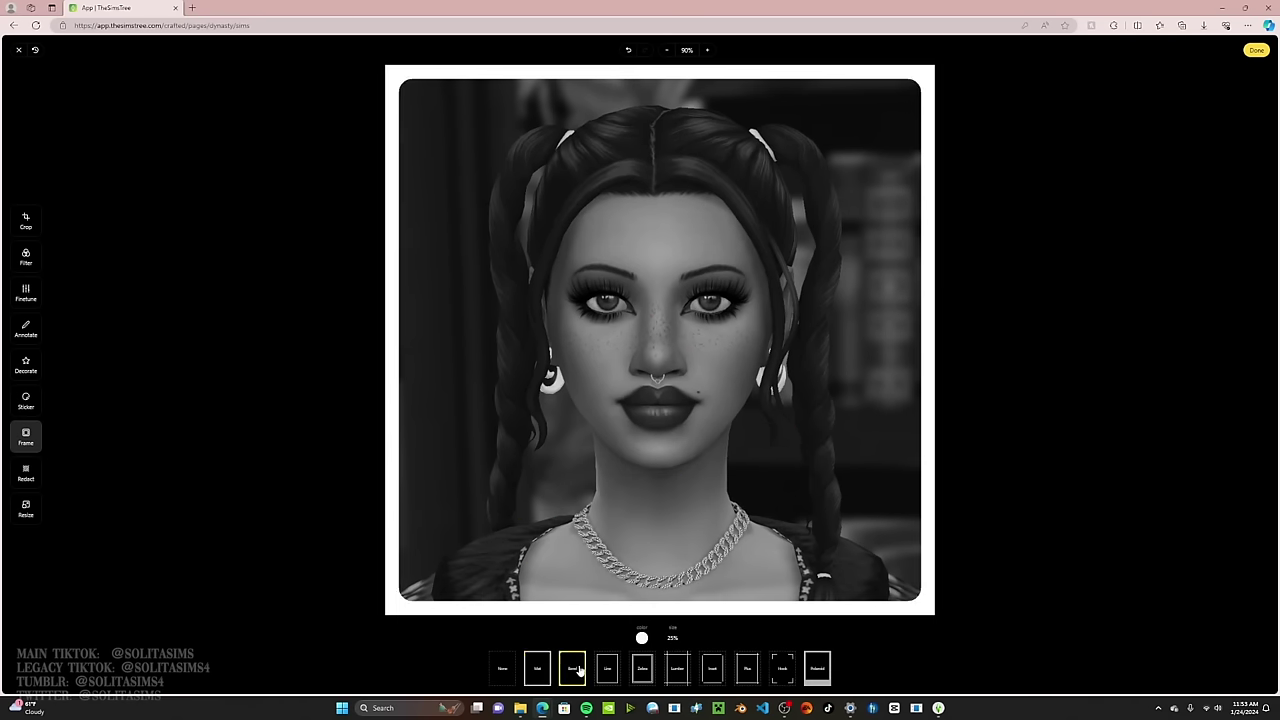
{"action": "left_click", "coordinate": [607, 668]}
{"action": "left_click", "coordinate": [642, 668]}
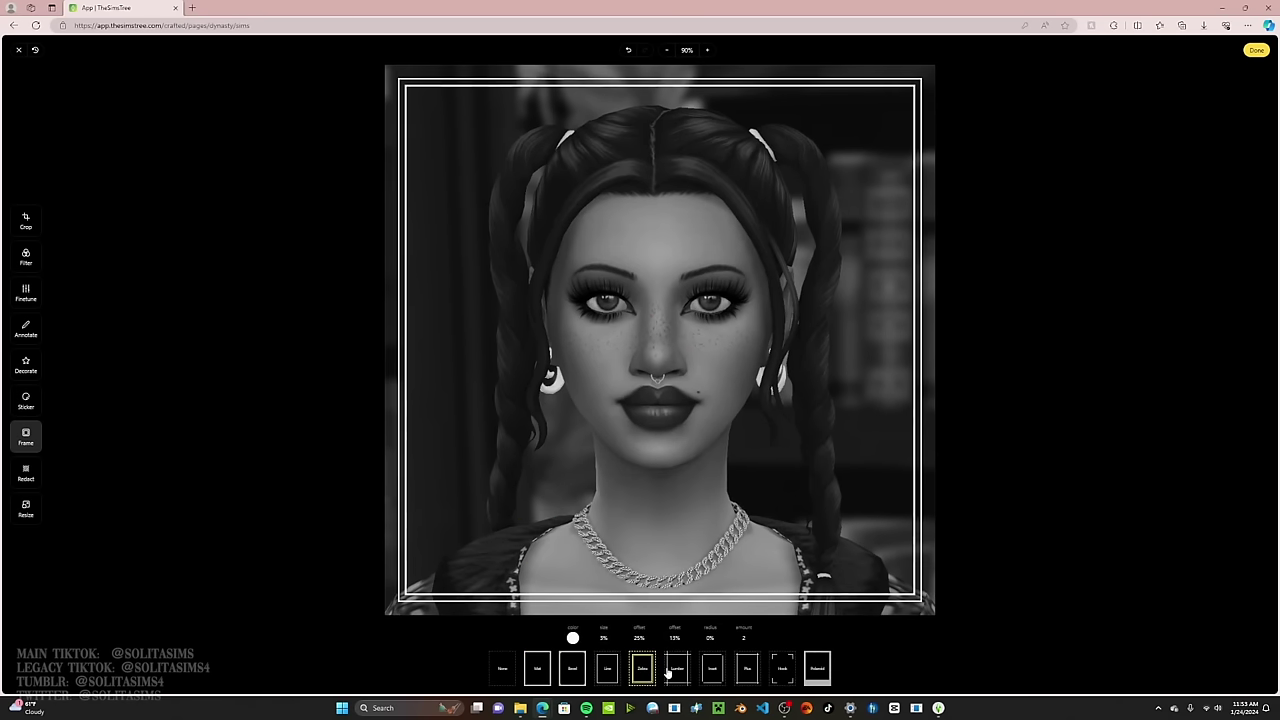
{"action": "left_click", "coordinate": [677, 668]}
{"action": "left_click", "coordinate": [712, 668]}
{"action": "left_click", "coordinate": [817, 668]}
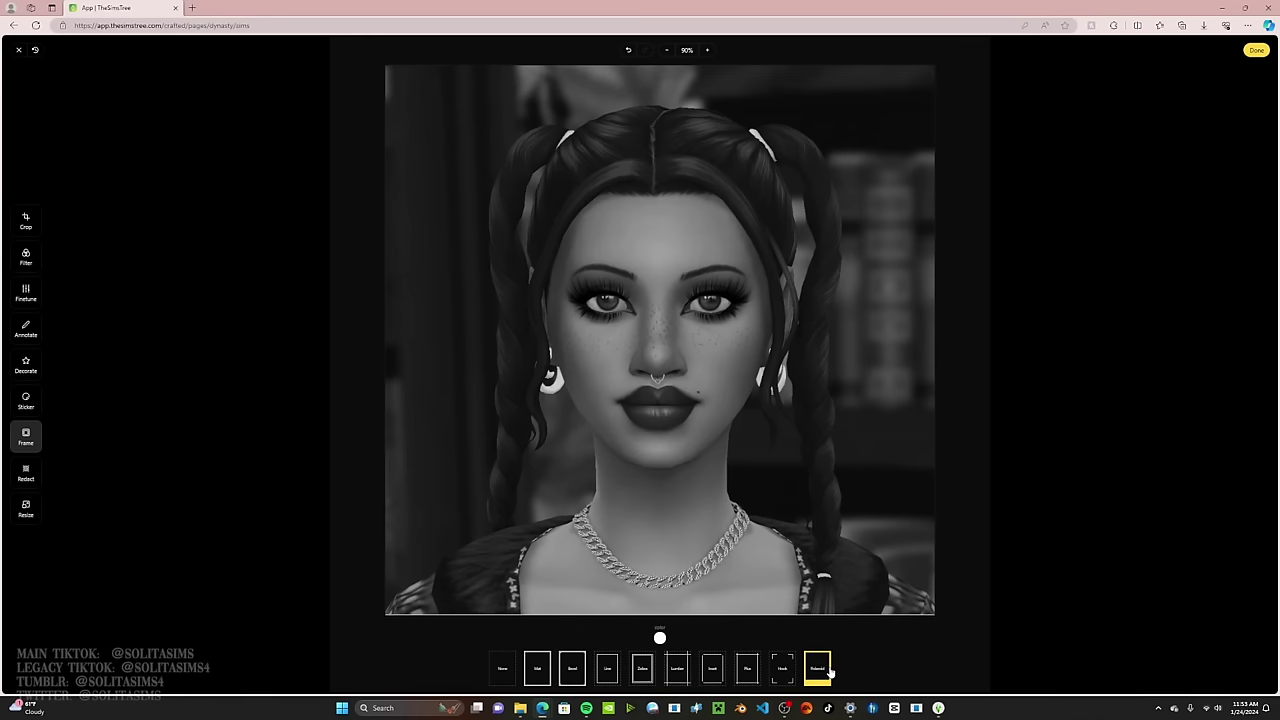
{"action": "left_click", "coordinate": [784, 668]}
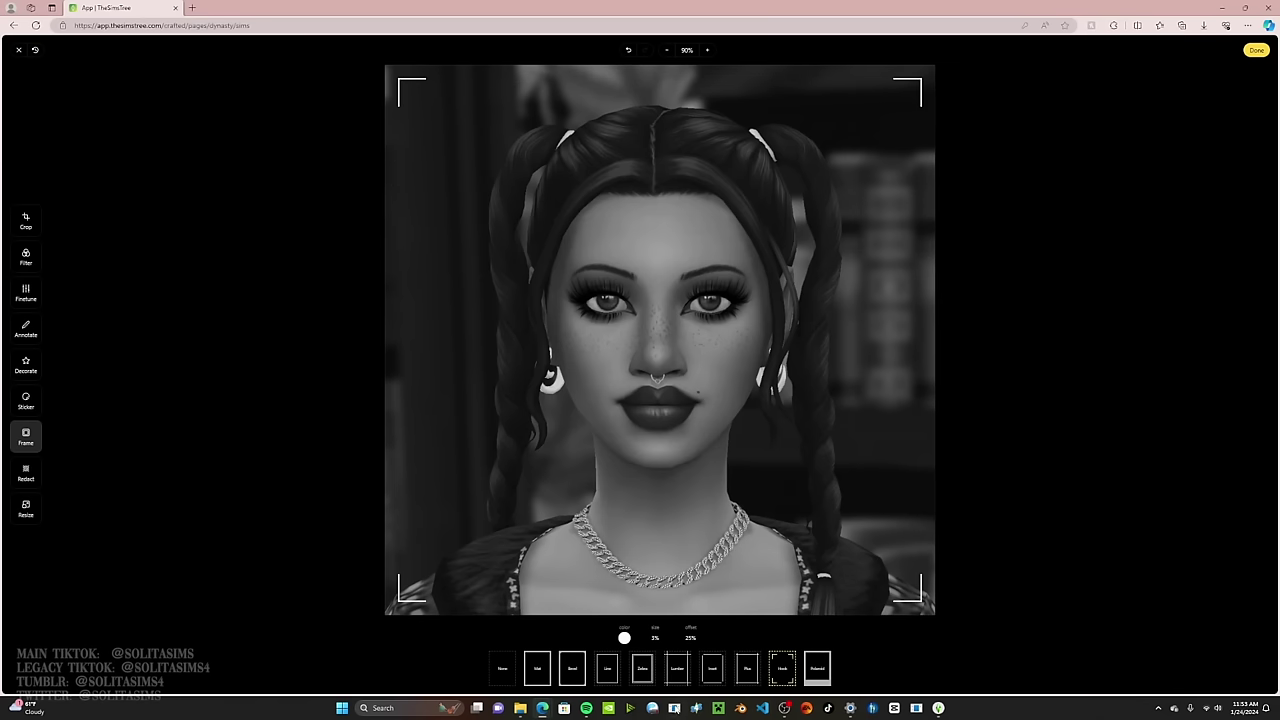
{"action": "left_click", "coordinate": [642, 670]}
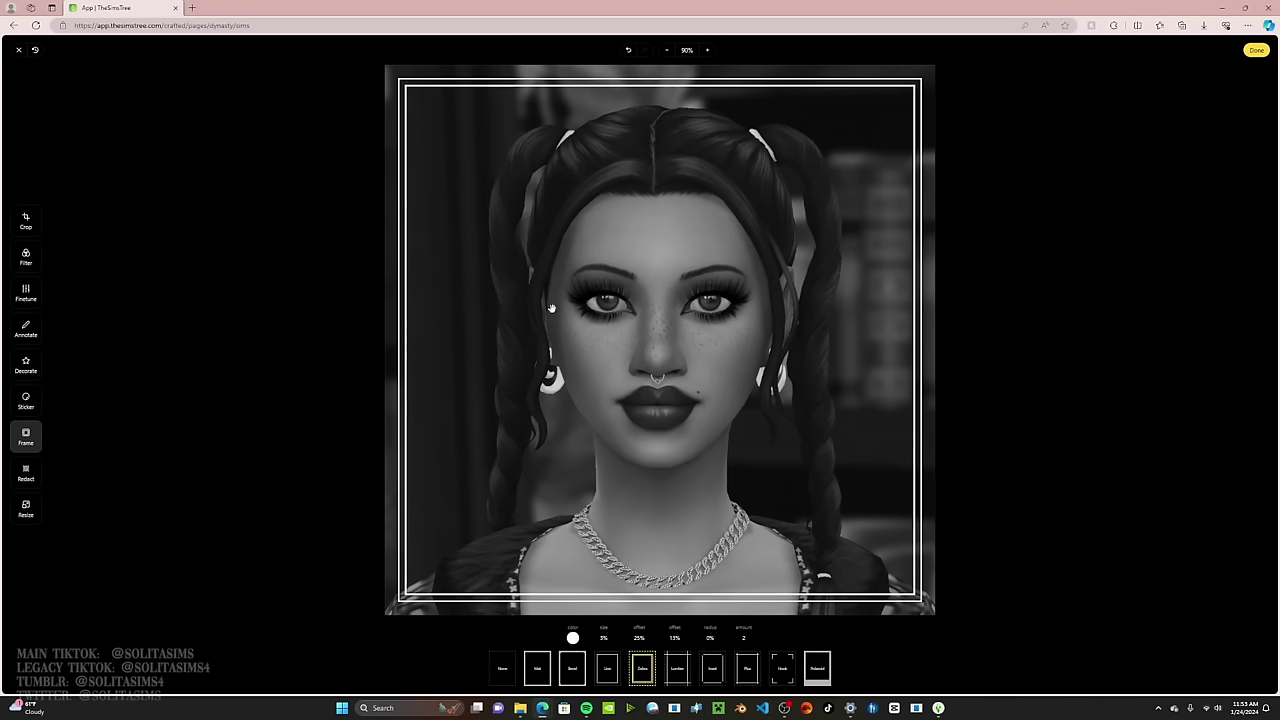
Step: Redact the Sim's face with a large pixelated rectangle
{"action": "left_click", "coordinate": [27, 473]}
{"action": "left_click", "coordinate": [777, 454]}
{"action": "left_click_drag", "start_coordinate": [777, 454], "coordinate": [744, 441]}
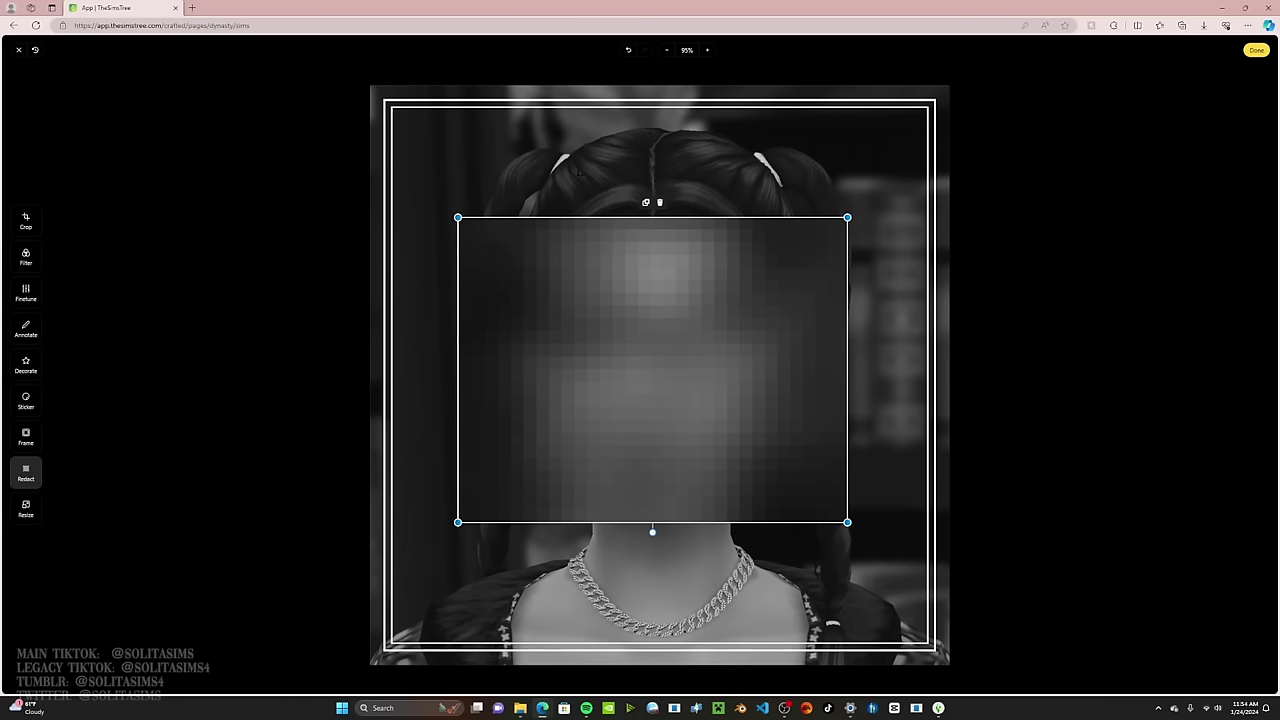
{"action": "left_click_drag", "start_coordinate": [592, 256], "coordinate": [604, 238]}
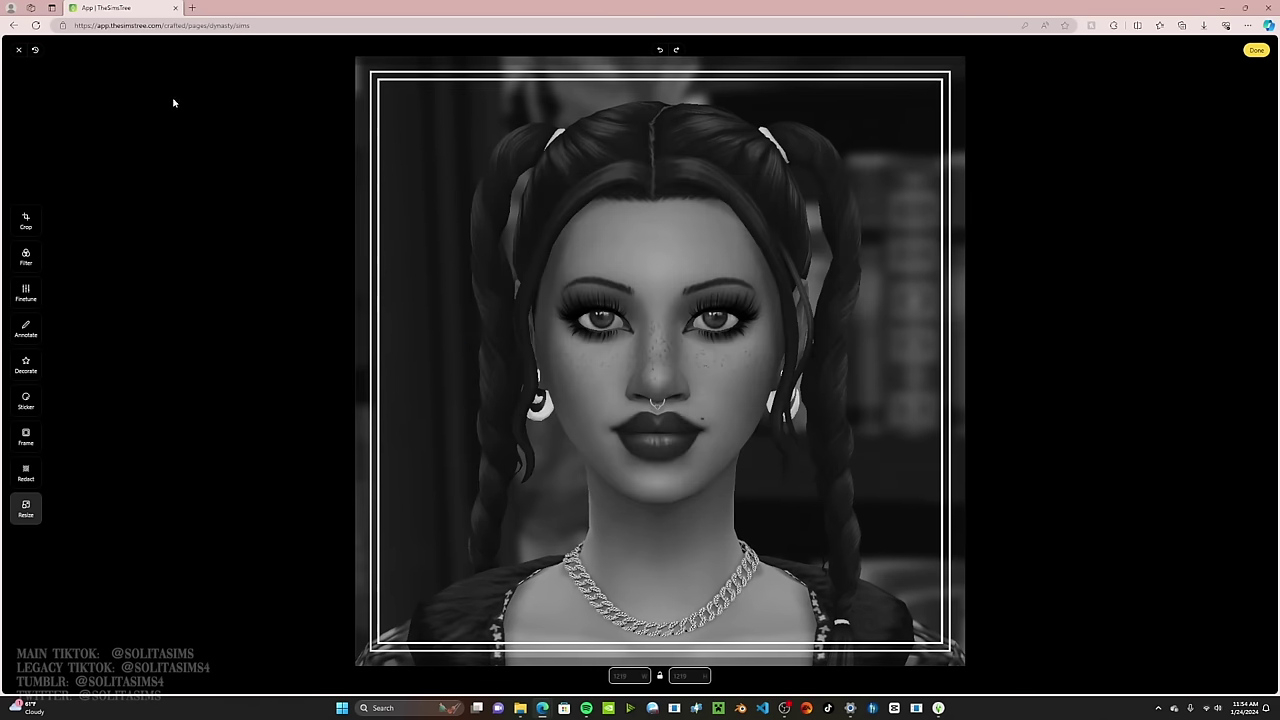
Step: Finish the photo edit and save the new Sim with the description left empty
{"action": "left_click", "coordinate": [1256, 50]}
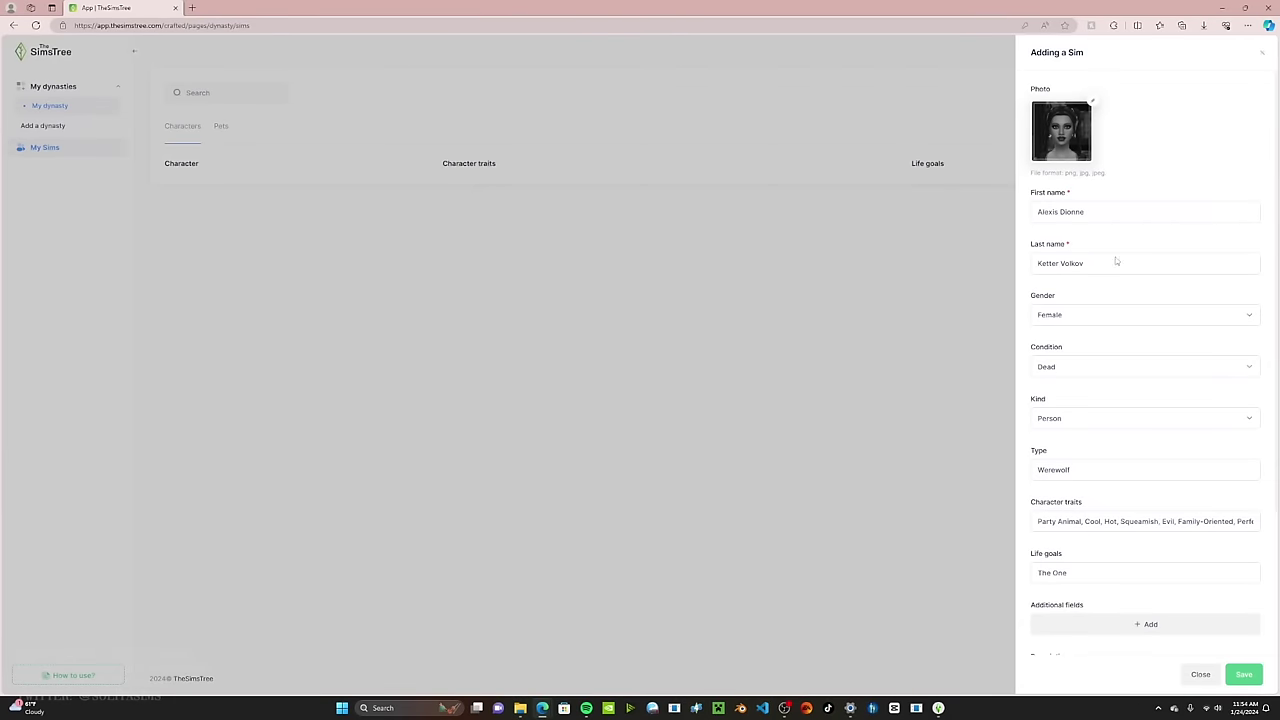
{"action": "scroll", "coordinate": [1090, 340], "scroll_direction": "down", "scroll_amount": 3}
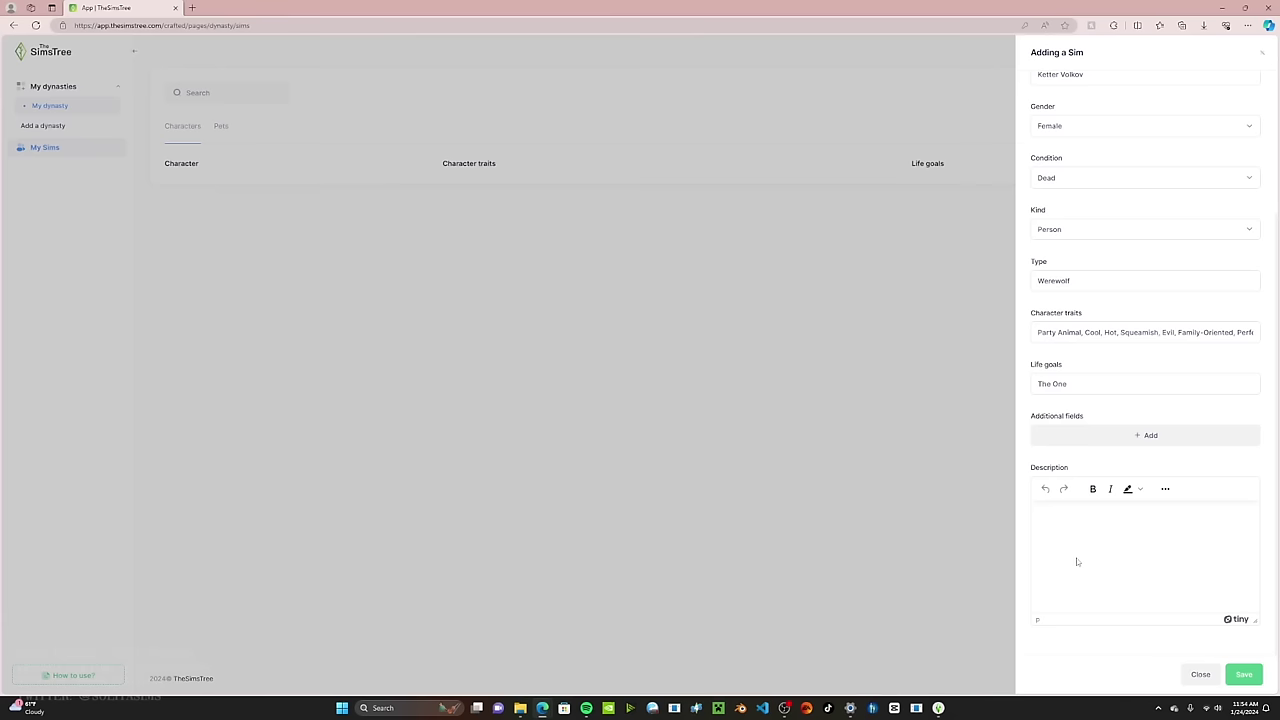
{"action": "left_click", "coordinate": [1246, 676]}
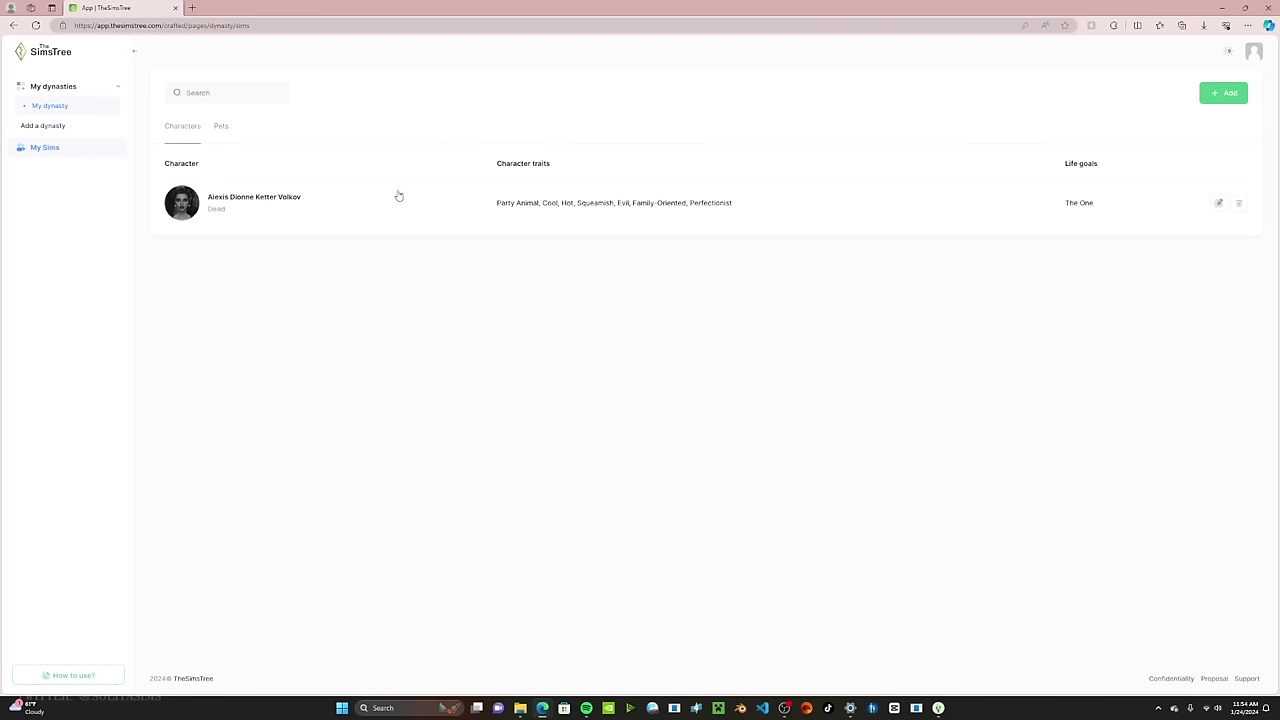
Step: Turn on editing for My dynasty and assign the saved Sim to the empty placeholder in the tree
{"action": "left_click", "coordinate": [50, 107]}
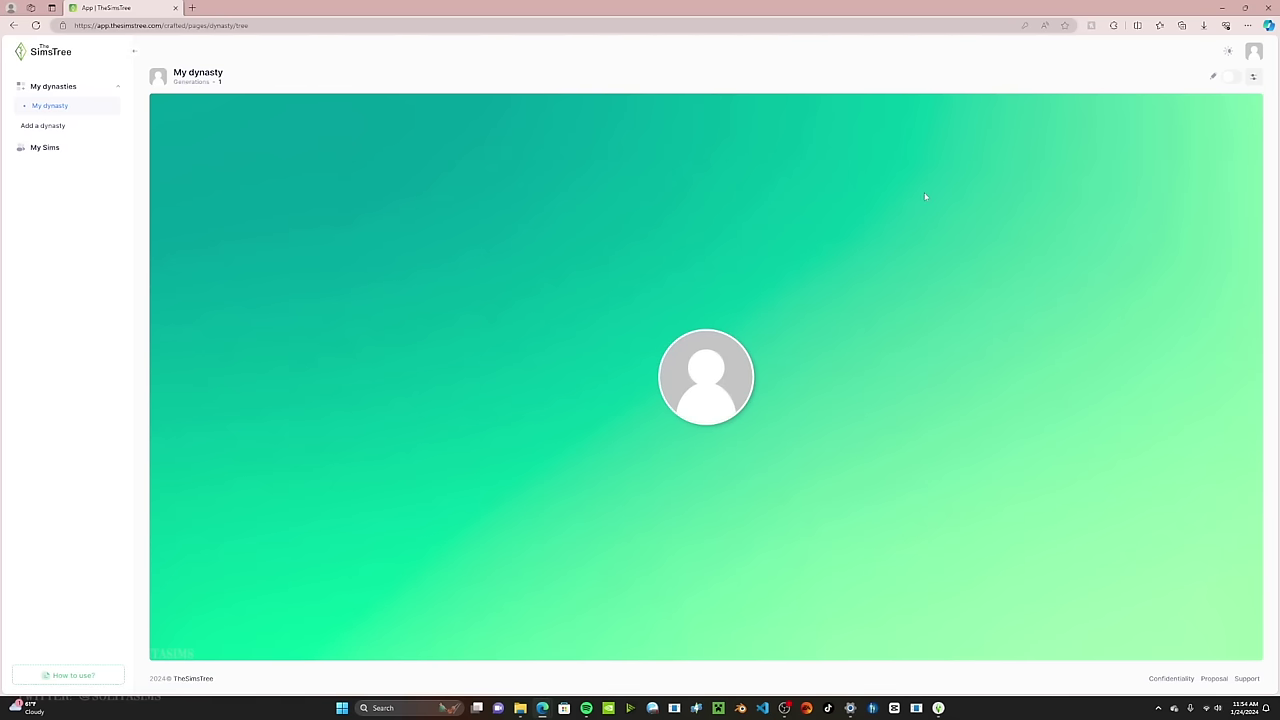
{"action": "left_click", "coordinate": [1231, 78]}
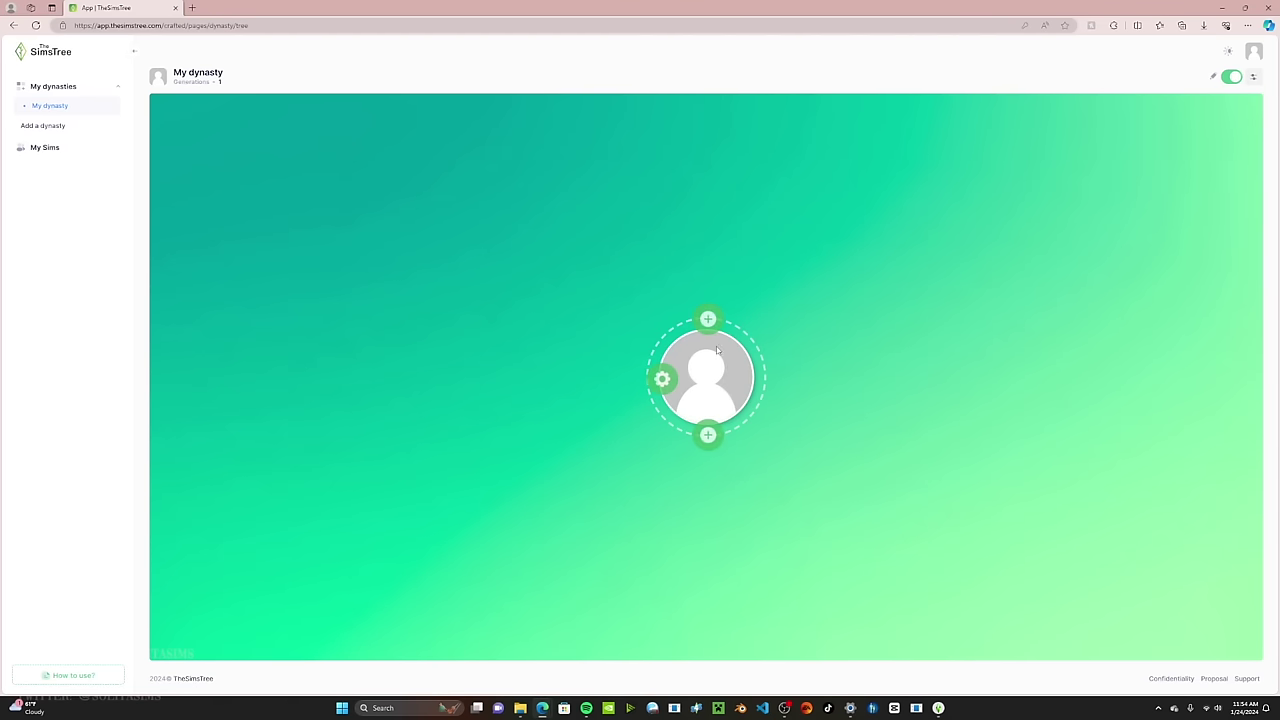
{"action": "left_click", "coordinate": [663, 378]}
{"action": "left_click", "coordinate": [613, 340]}
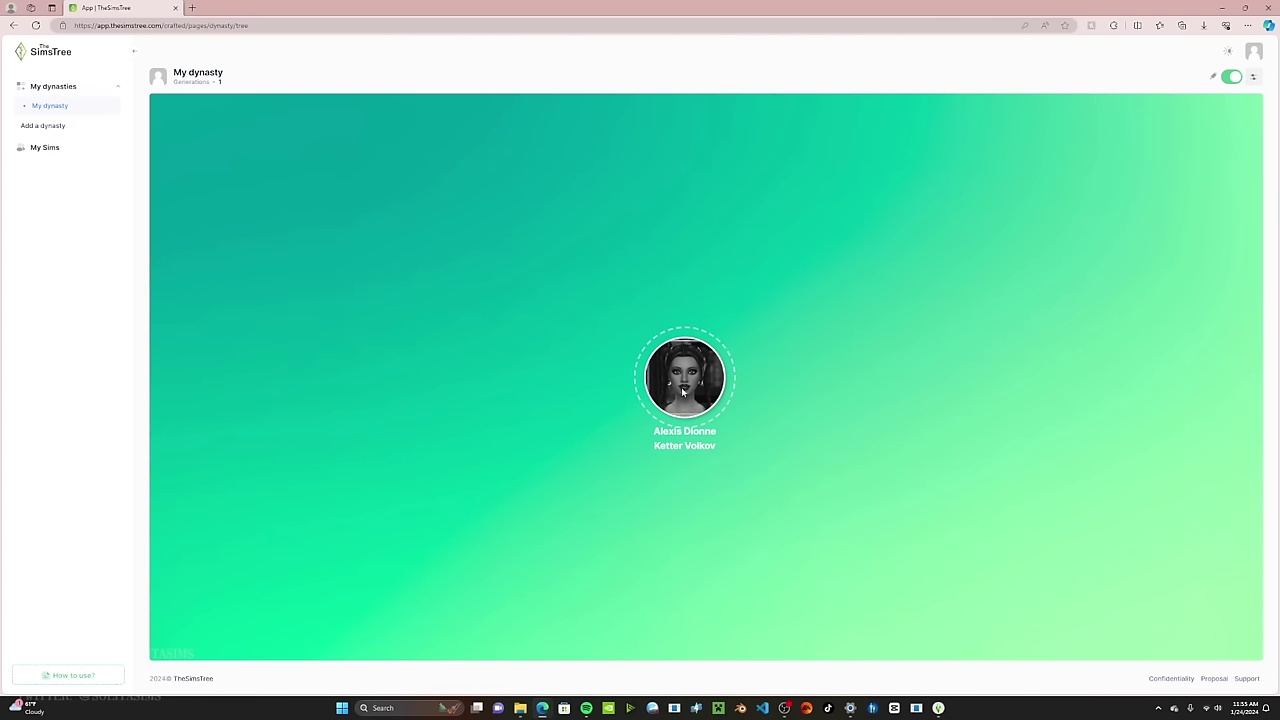
{"action": "mouse_move", "coordinate": [681, 387]}
{"action": "left_click", "coordinate": [689, 421]}
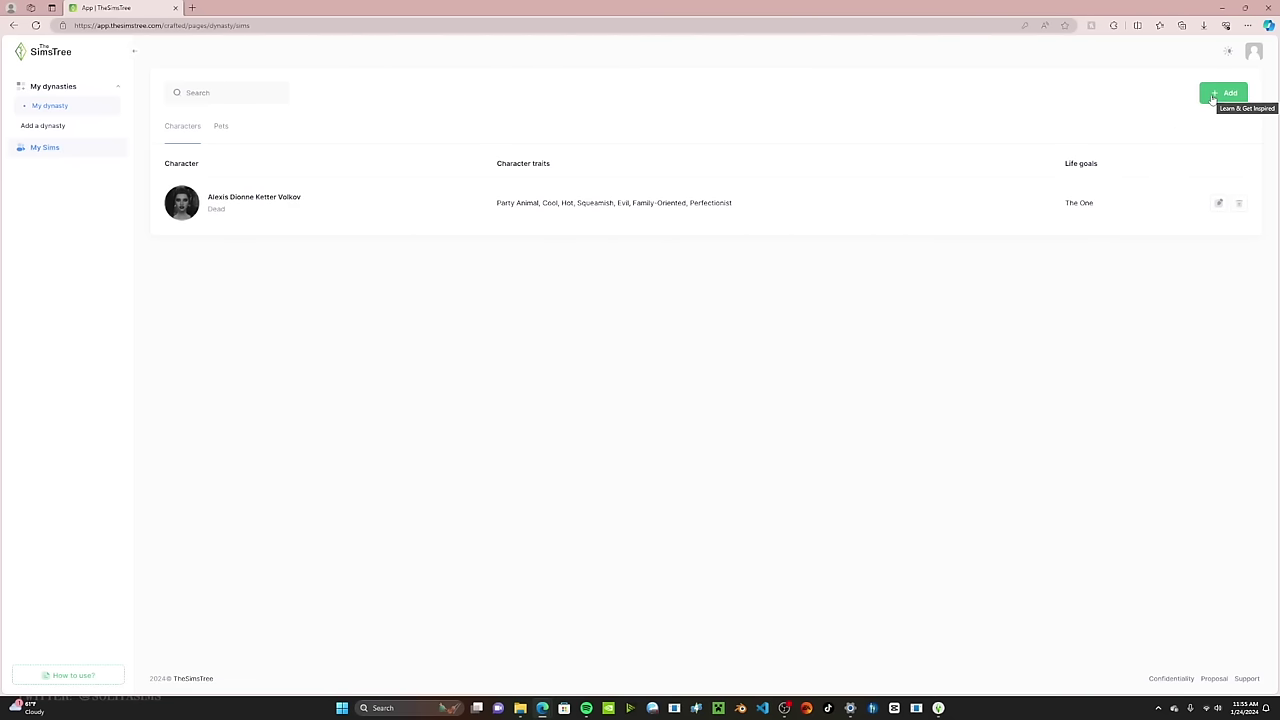
Step: Add the long-haired male werewolf Sim with a cropped, framed photo, traits Genius, Perfectionist, Family-Oriented and life goal Successful Lineage
{"action": "left_click", "coordinate": [1213, 97]}
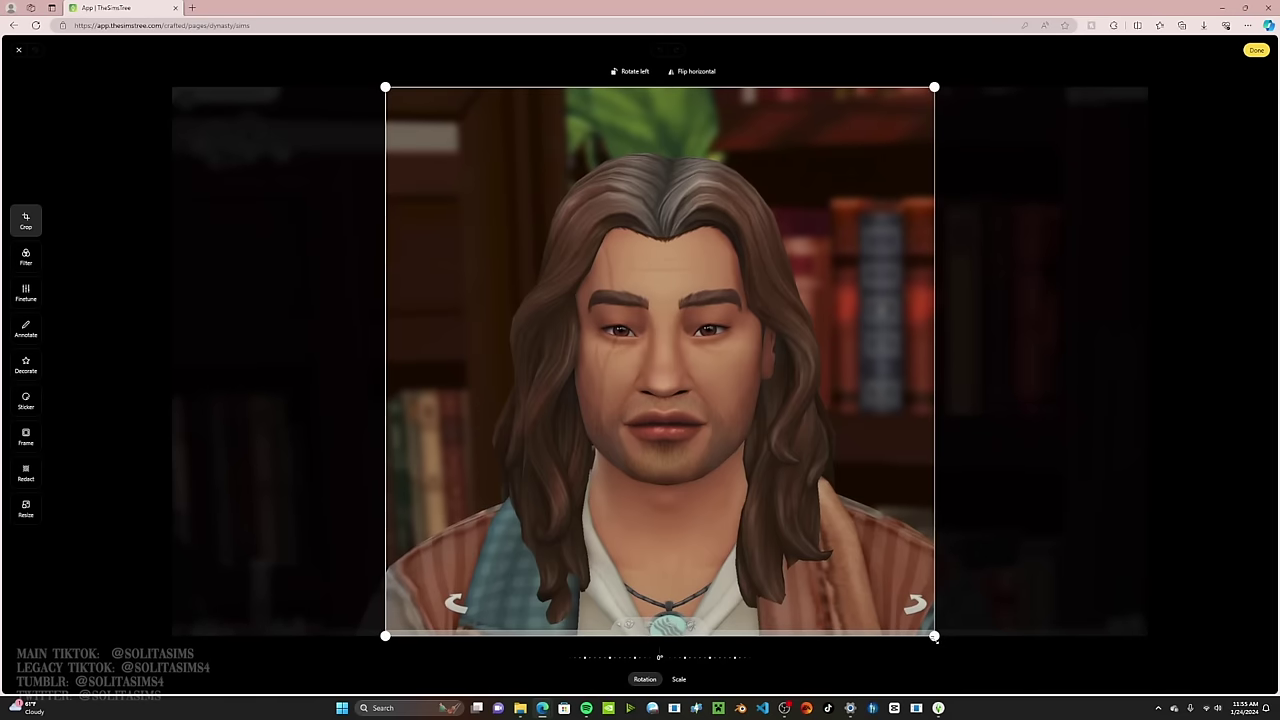
{"action": "left_click_drag", "start_coordinate": [937, 634], "coordinate": [866, 563]}
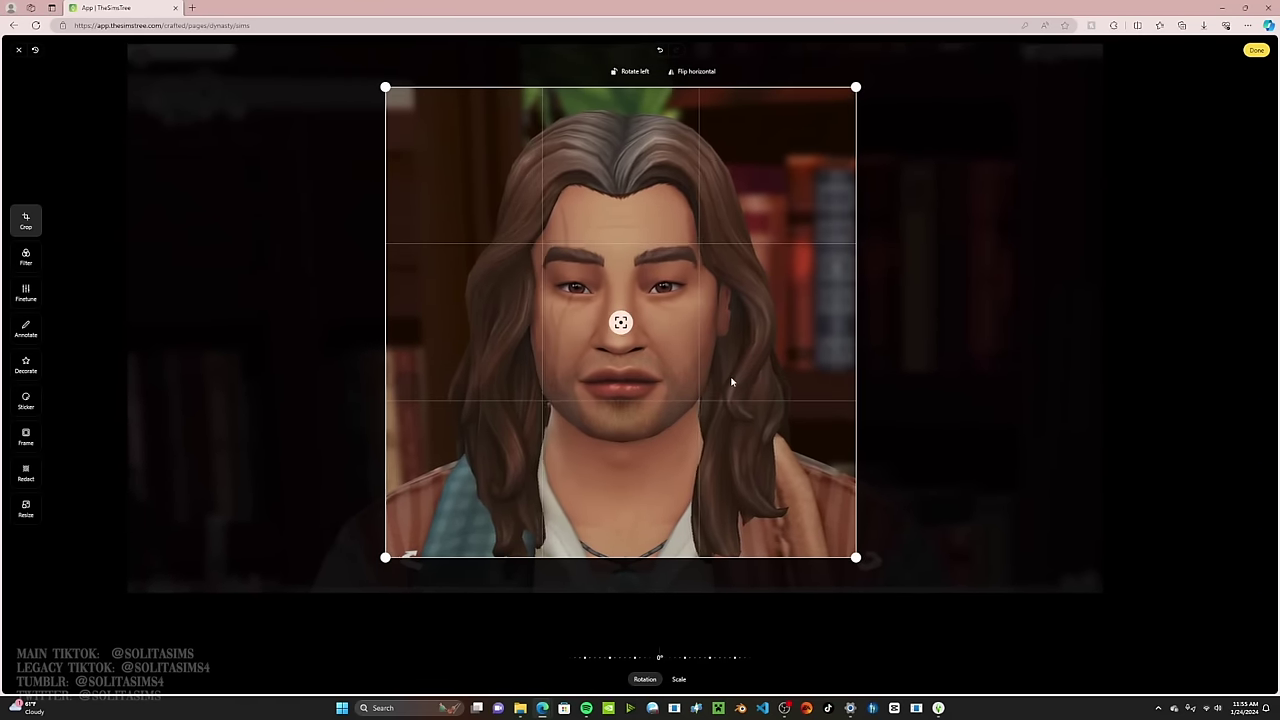
{"action": "left_click", "coordinate": [26, 437]}
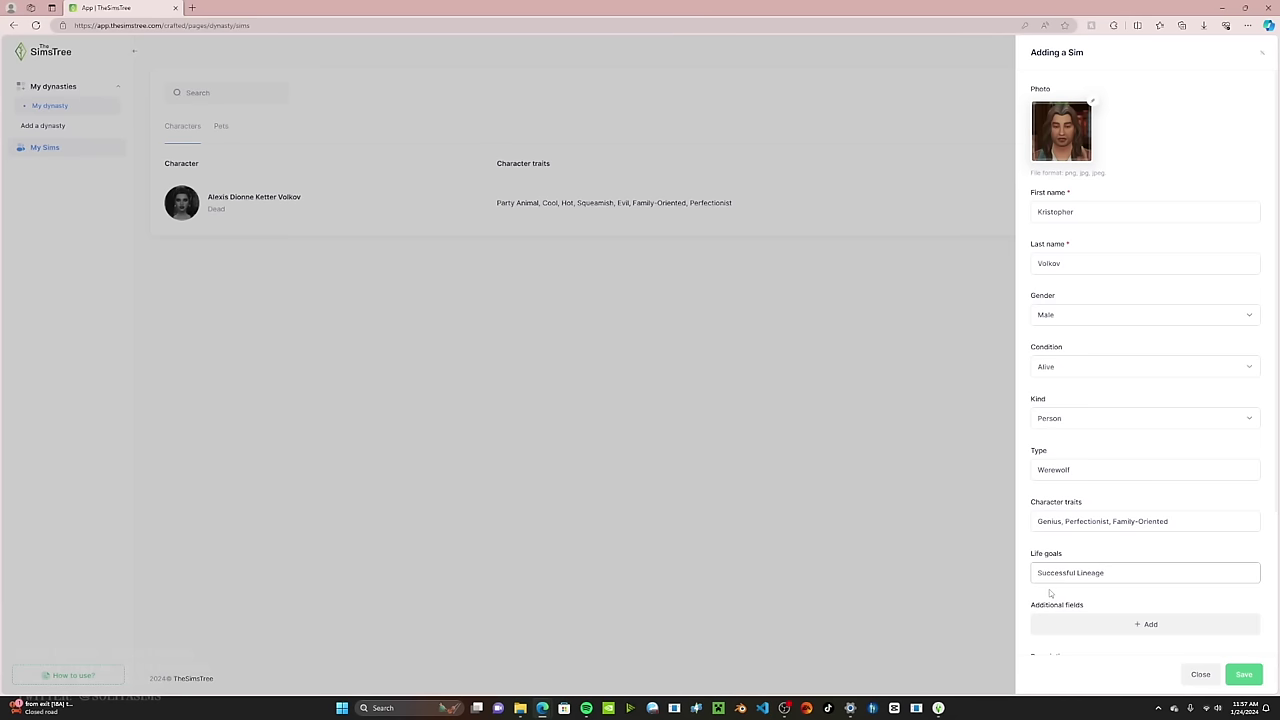
{"action": "scroll", "coordinate": [1127, 578], "scroll_direction": "down", "scroll_amount": 2}
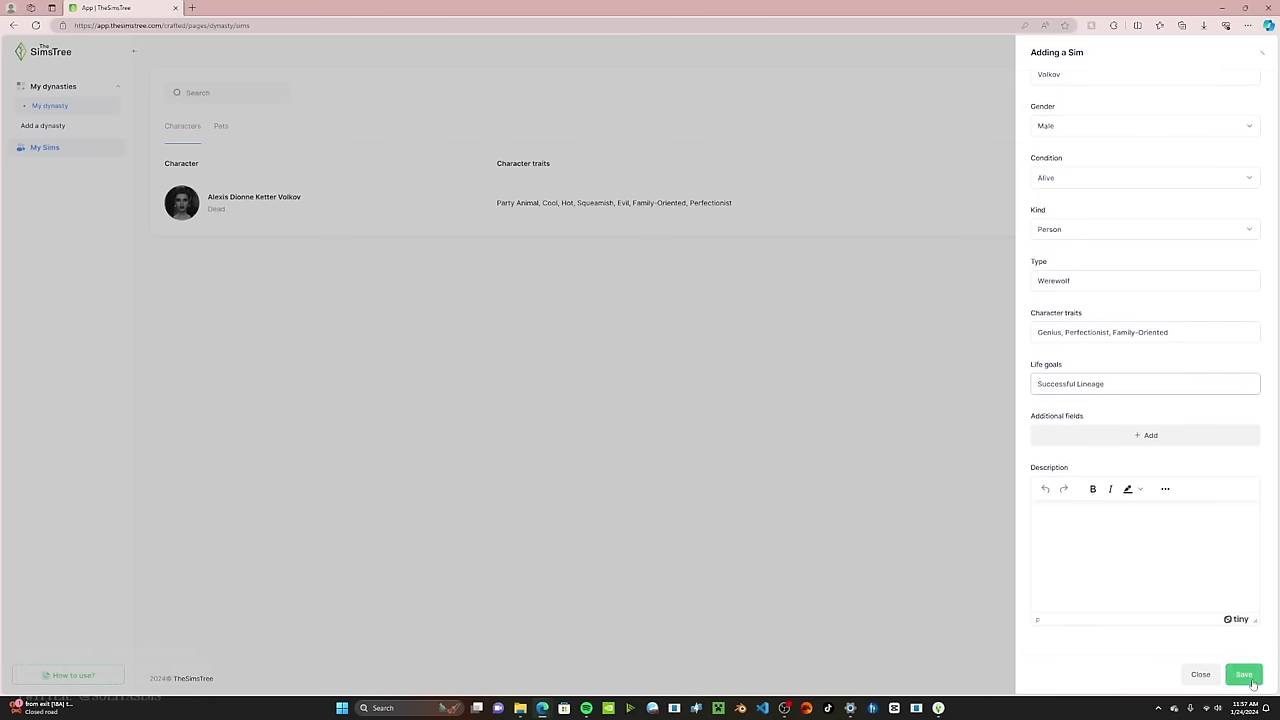
{"action": "left_click", "coordinate": [1250, 682]}
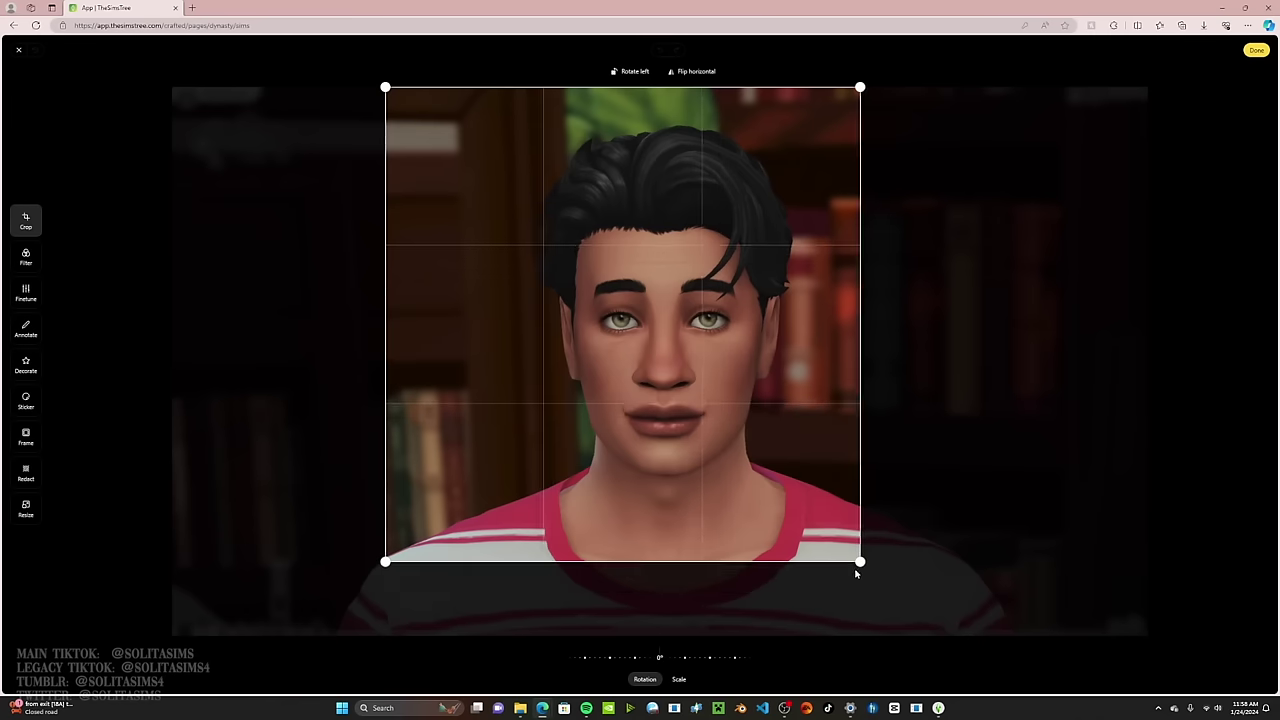
Step: Add the black-haired male werewolf Sim with a cropped photo, traits Loyal, Smart, Linguist, Music Lover, Adventurous and life goal Nerd Brain
{"action": "left_click_drag", "start_coordinate": [855, 573], "coordinate": [738, 481]}
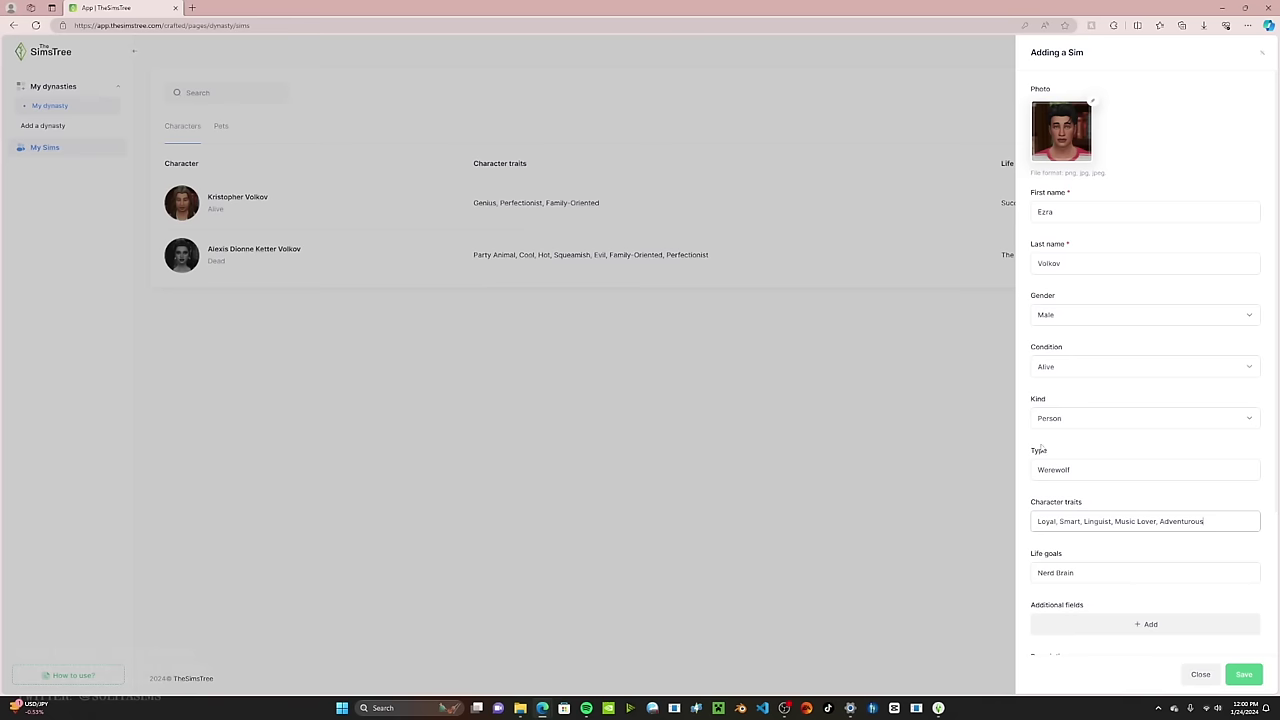
{"action": "scroll", "coordinate": [1041, 449], "scroll_direction": "down", "scroll_amount": 3}
{"action": "left_click", "coordinate": [1244, 673]}
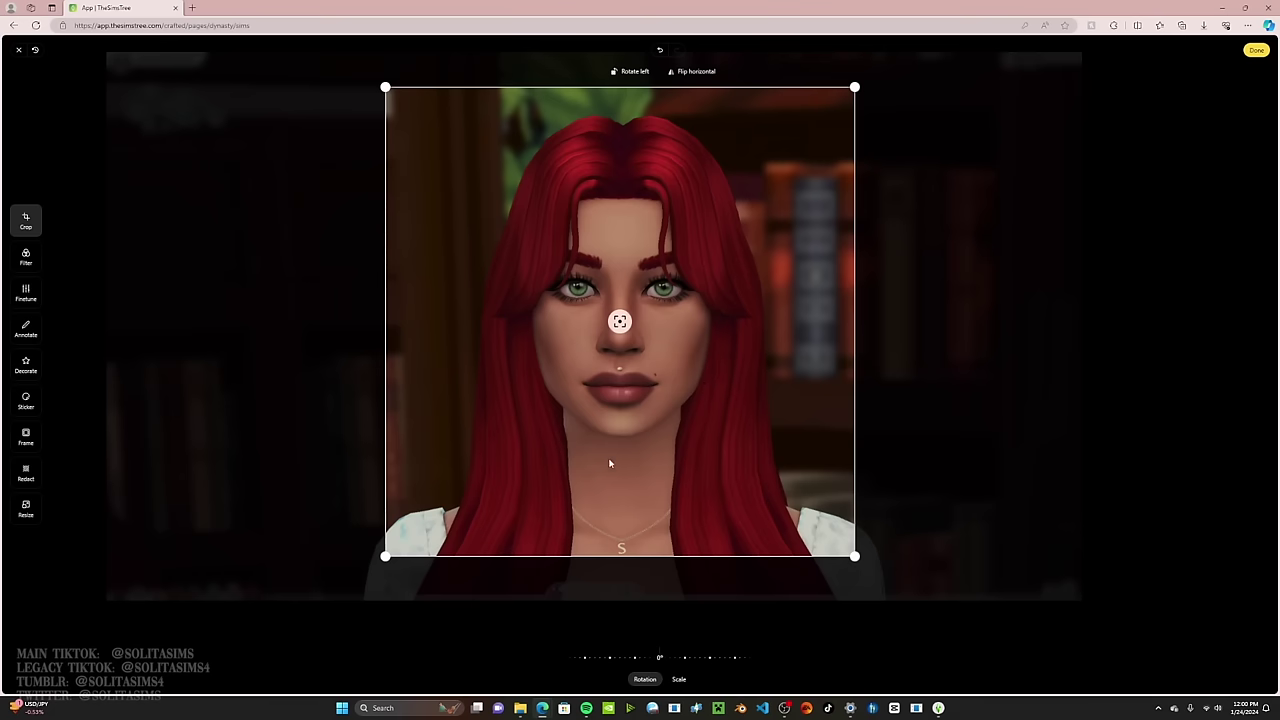
Step: Frame the red-haired Sim's photo and enter traits Child of the Nature, Perfectionist, Kleptomaniac, Gentle, Loner and life goal Outdoor Enthusiast
{"action": "left_click", "coordinate": [26, 437]}
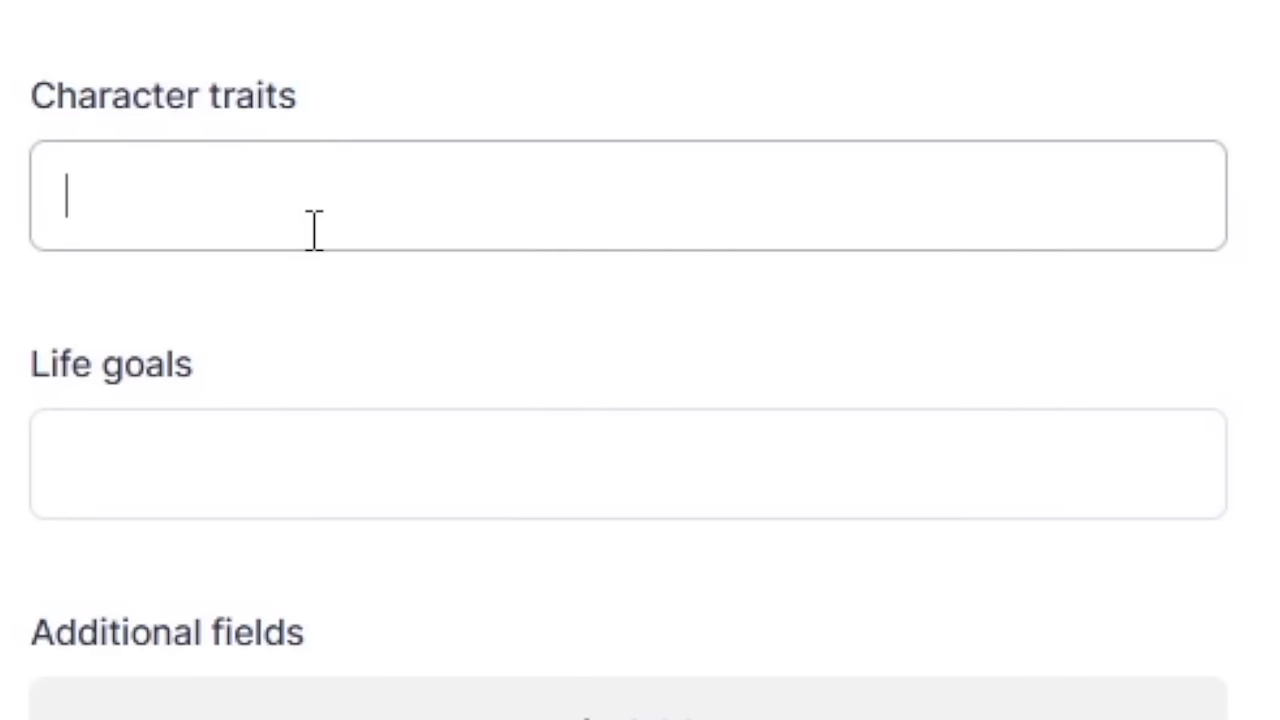
{"action": "type", "text": "C"}
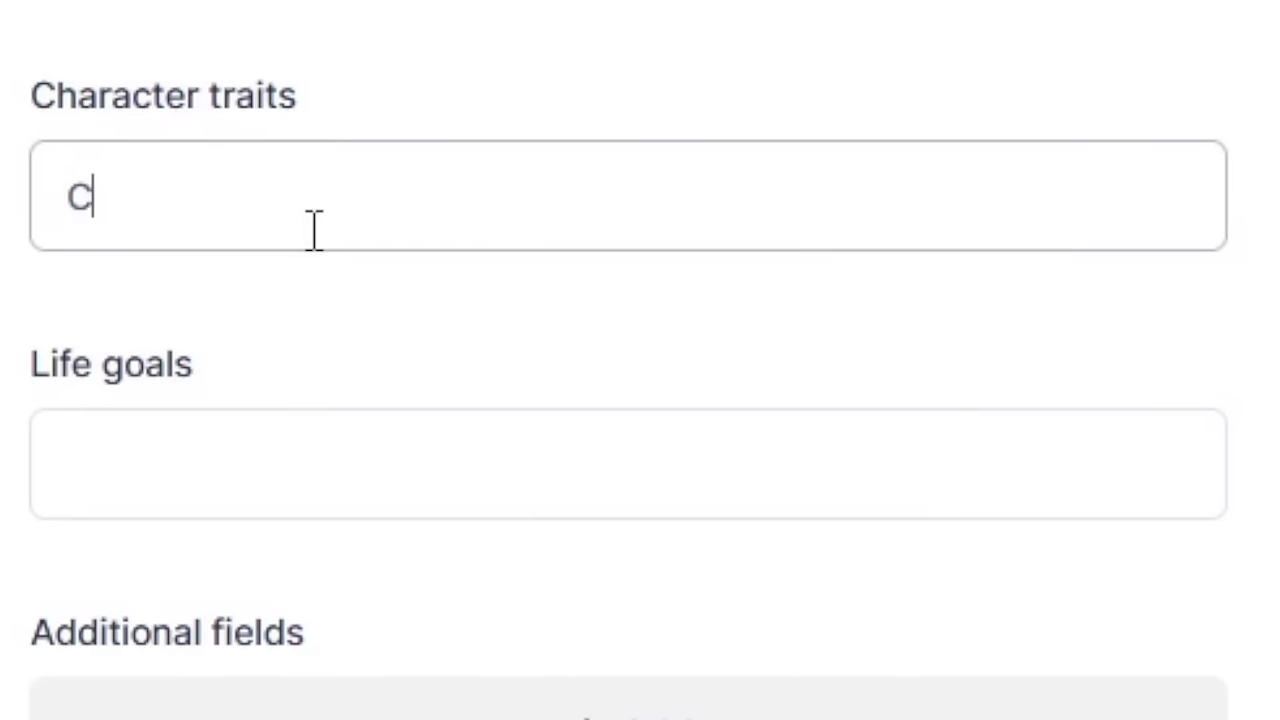
{"action": "type", "text": "hild of the N"}
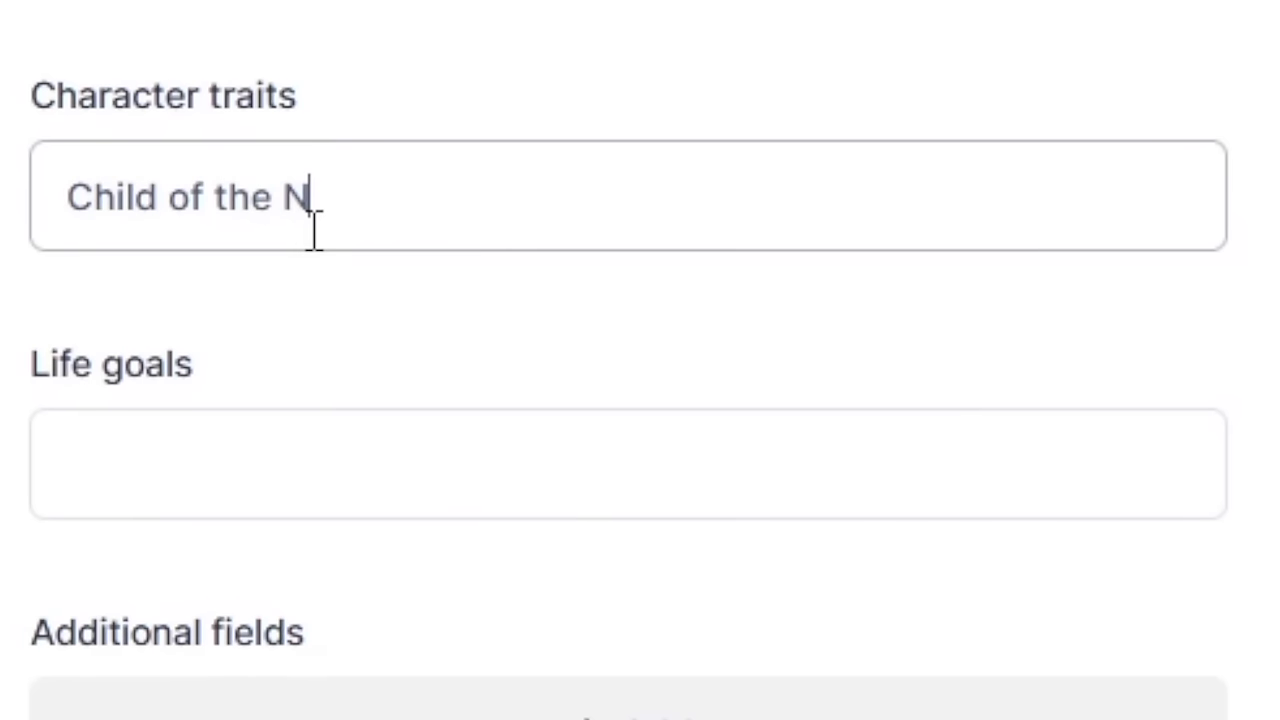
{"action": "type", "text": "ature, Perfectioni"}
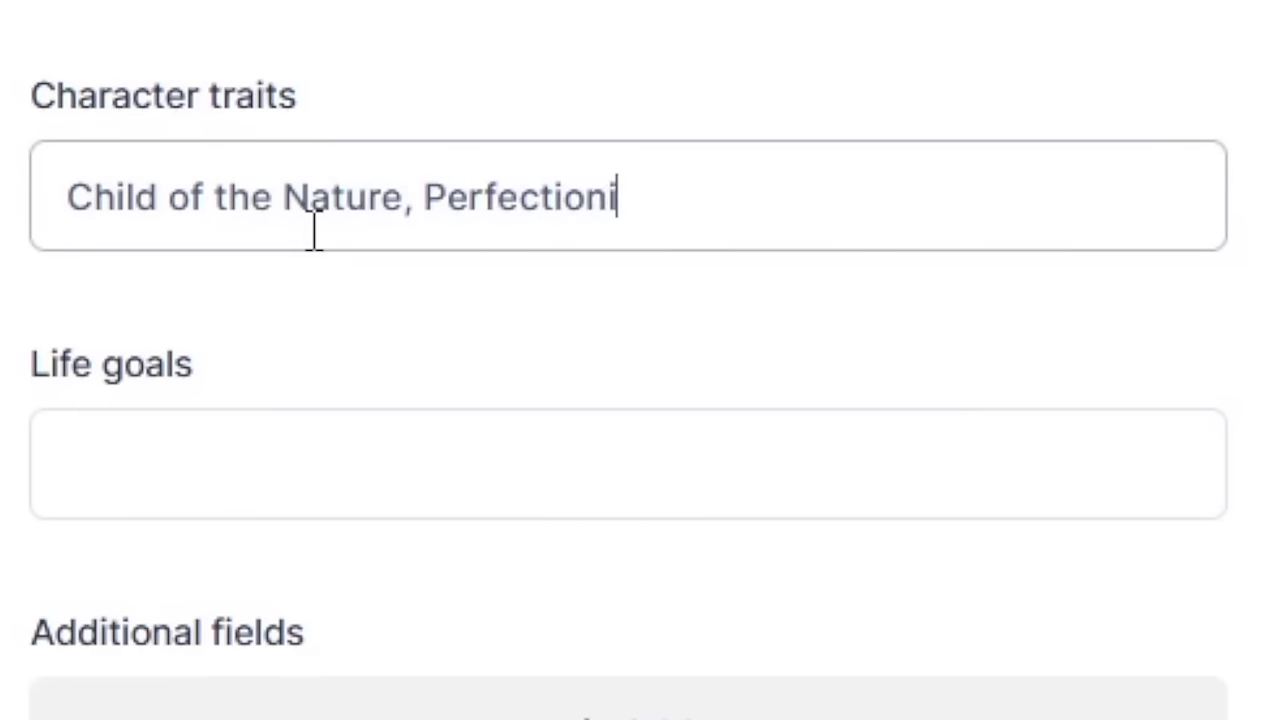
{"action": "type", "text": "st, Kleptomaniac, Gentle, Loner"}
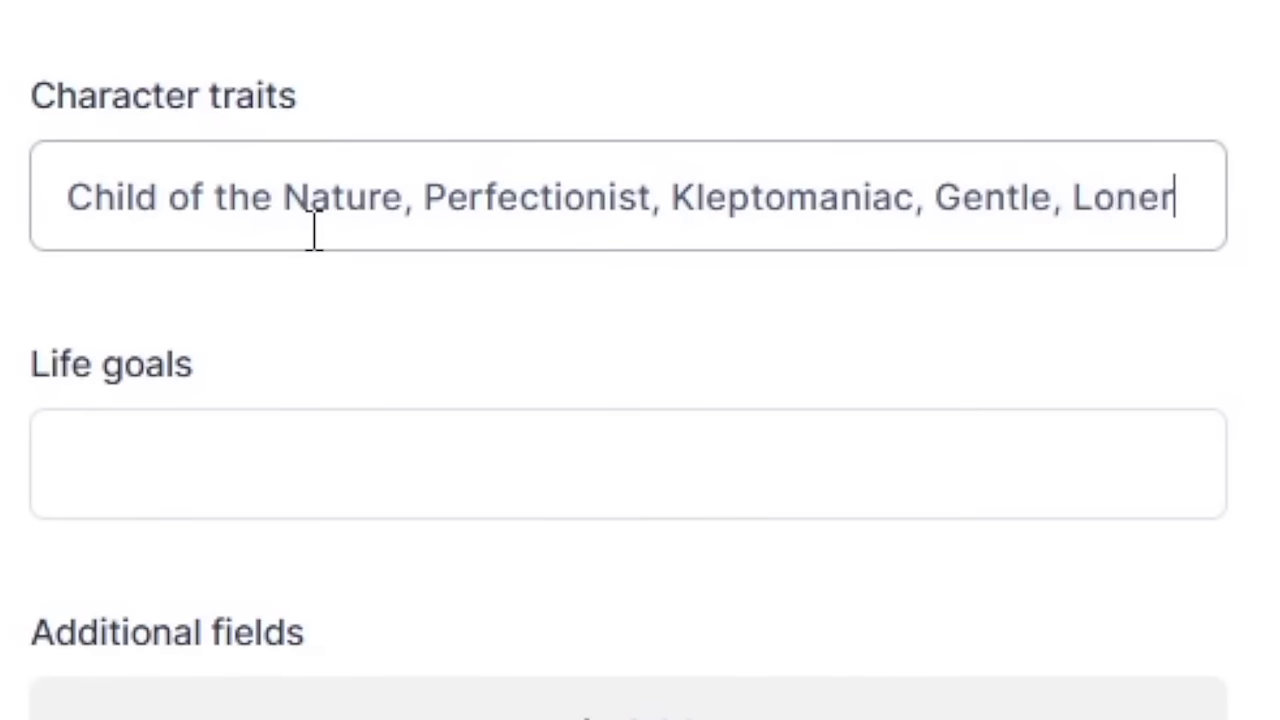
{"action": "left_click", "coordinate": [385, 446]}
{"action": "type", "text": "Outdoor Enthus"}
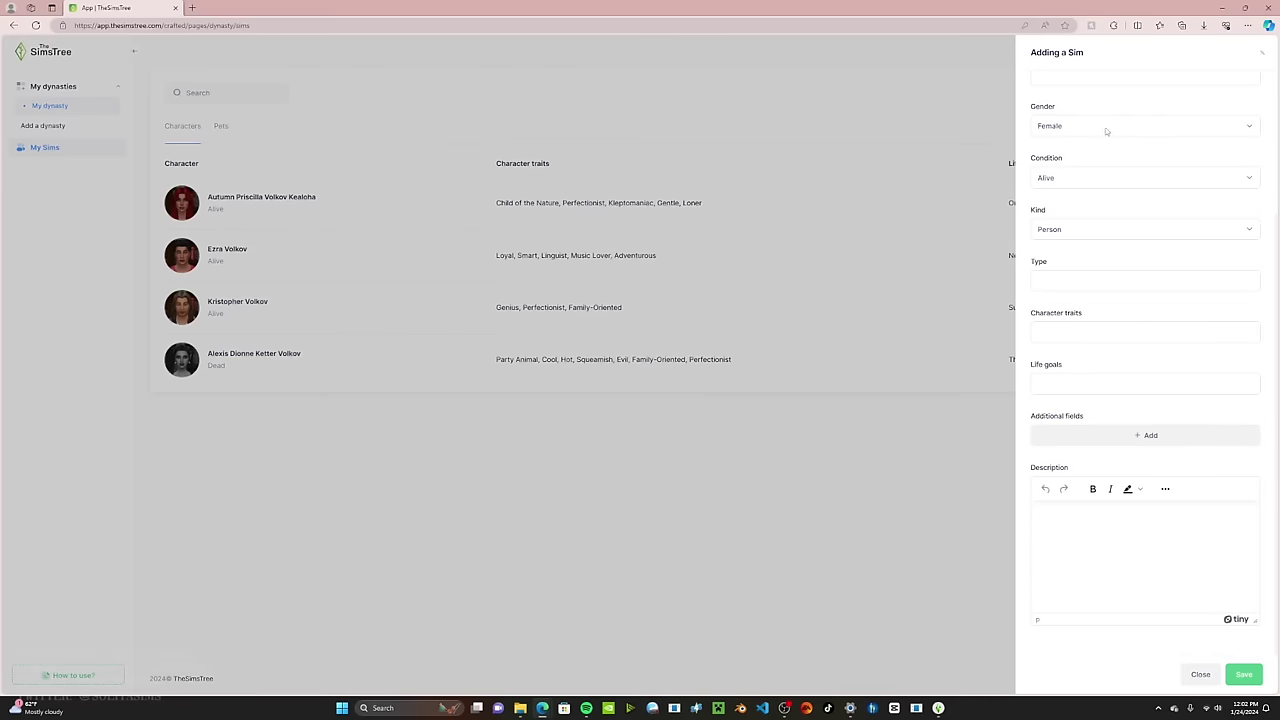
{"action": "scroll", "coordinate": [1105, 127], "scroll_direction": "up", "scroll_amount": 3}
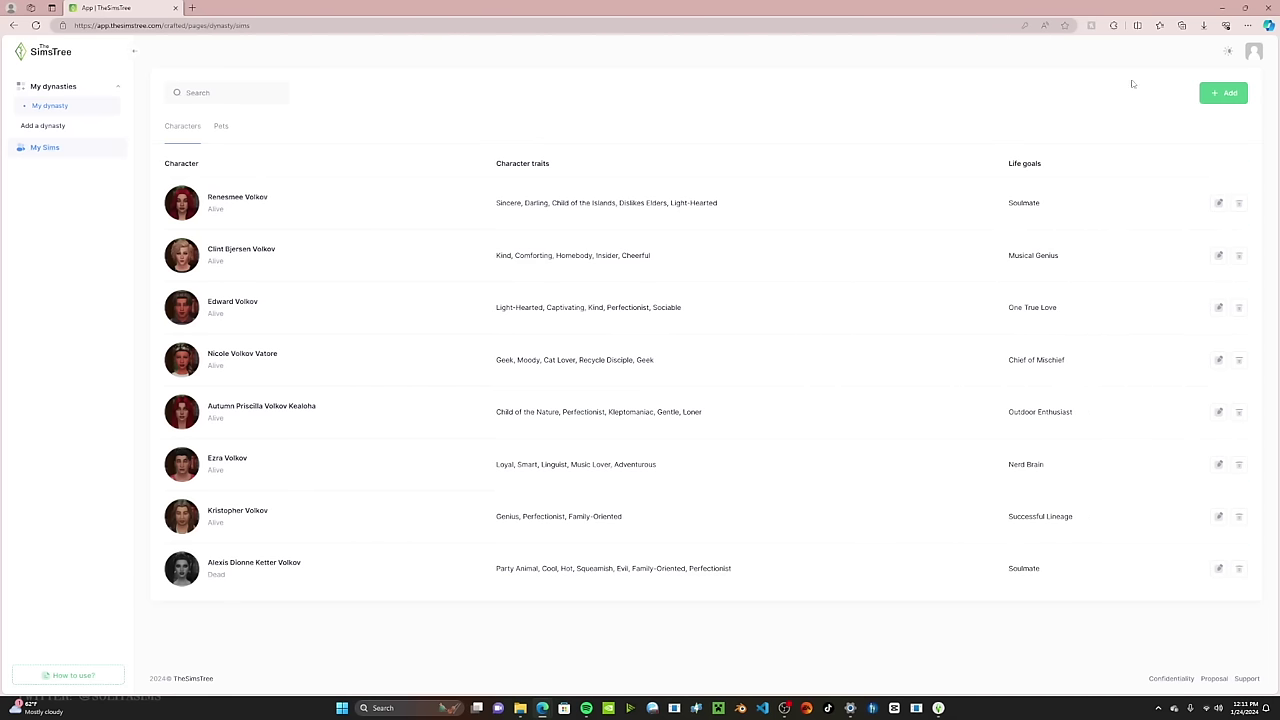
Step: In My dynasty, add the long-haired male Sim to the dead founder as her partner
{"action": "left_click", "coordinate": [51, 108]}
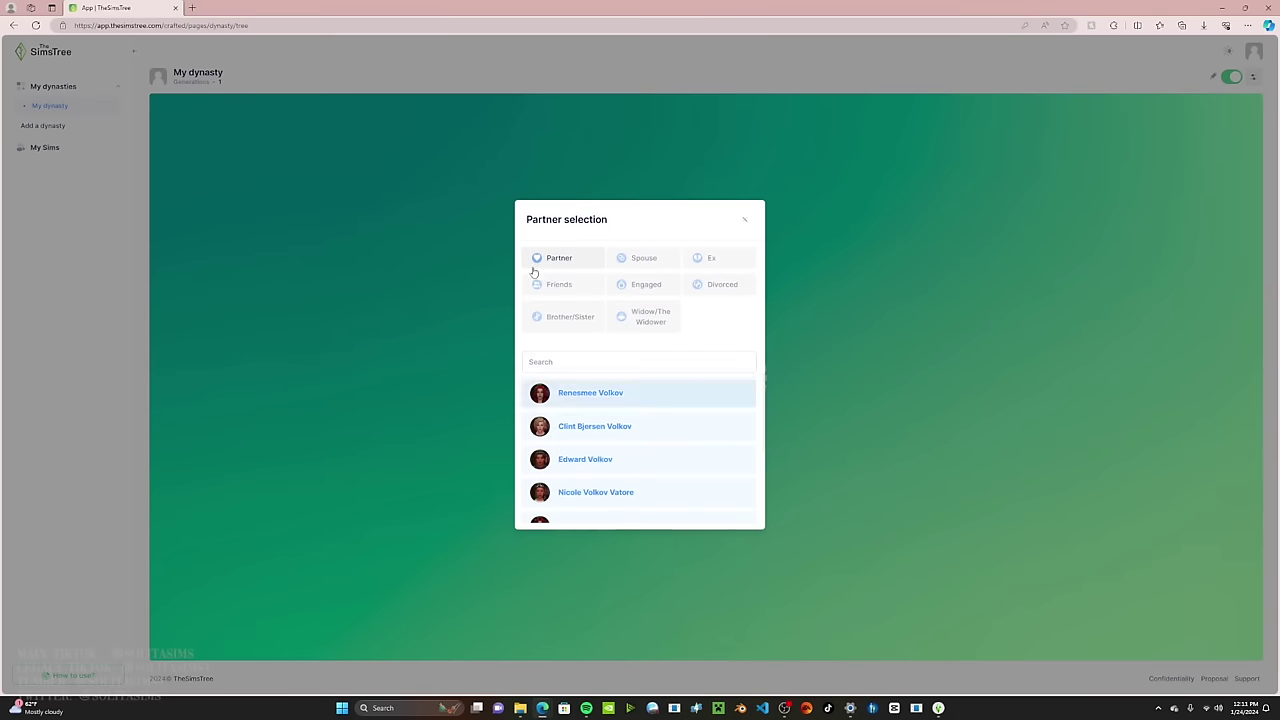
{"action": "left_click", "coordinate": [566, 260]}
{"action": "scroll", "coordinate": [610, 440], "scroll_direction": "down", "scroll_amount": 2}
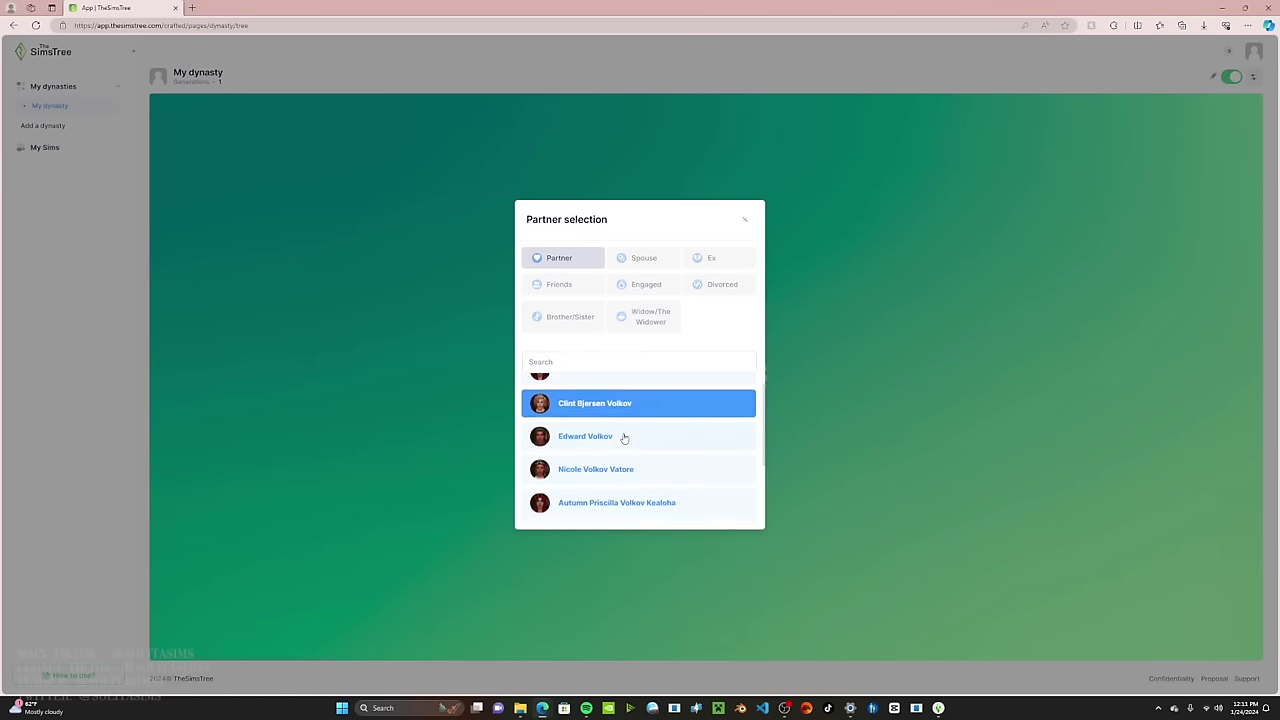
{"action": "left_click", "coordinate": [585, 477]}
Step: Change the founding couple's connection type to Spouse, and finally to Widow/The Widower
{"action": "left_click", "coordinate": [682, 378]}
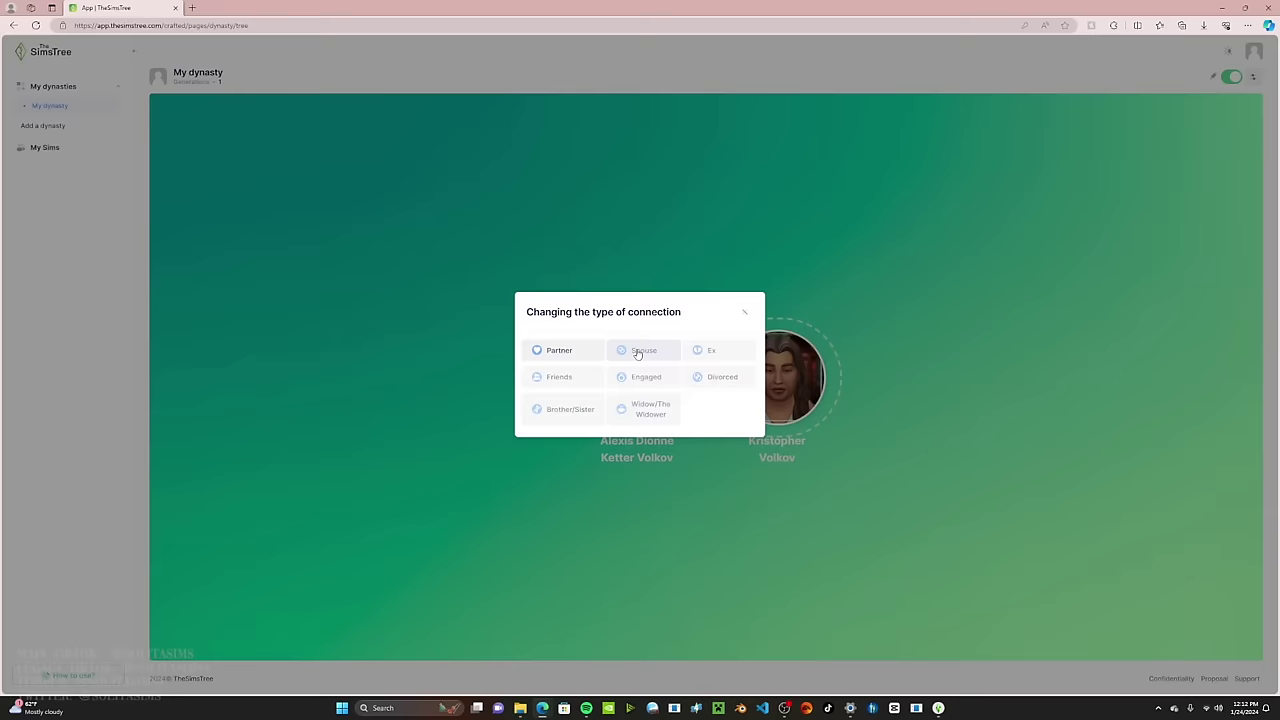
{"action": "left_click", "coordinate": [634, 349]}
{"action": "left_click", "coordinate": [731, 376]}
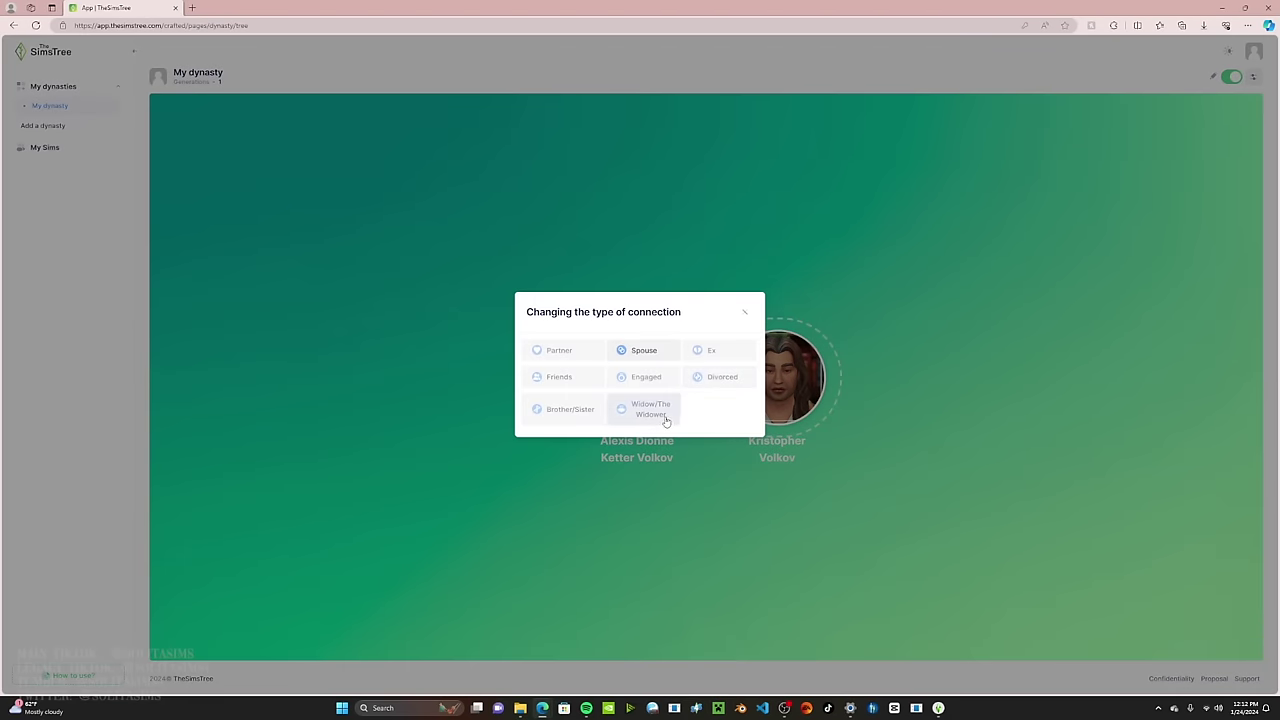
{"action": "left_click", "coordinate": [620, 410]}
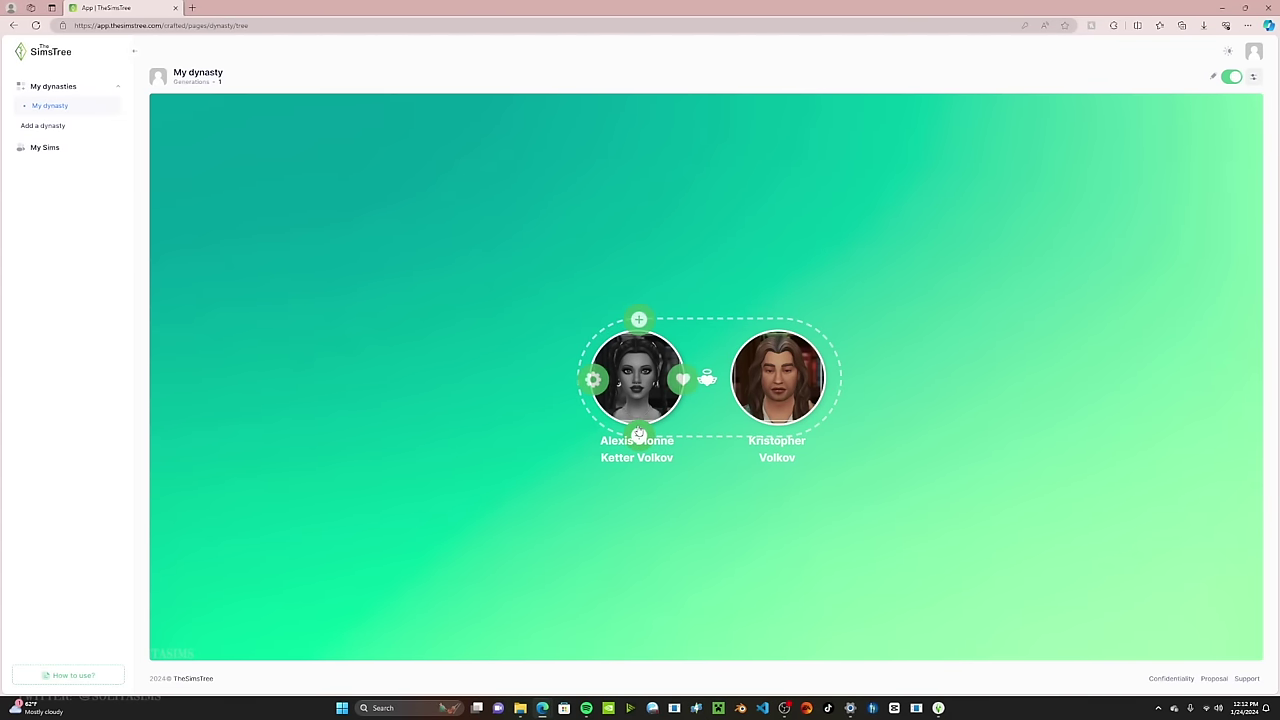
Step: Add six children beneath the founding couple and assign the saved Sims to their placeholders
{"action": "left_click", "coordinate": [638, 433]}
{"action": "mouse_move", "coordinate": [697, 510]}
{"action": "left_click", "coordinate": [663, 499]}
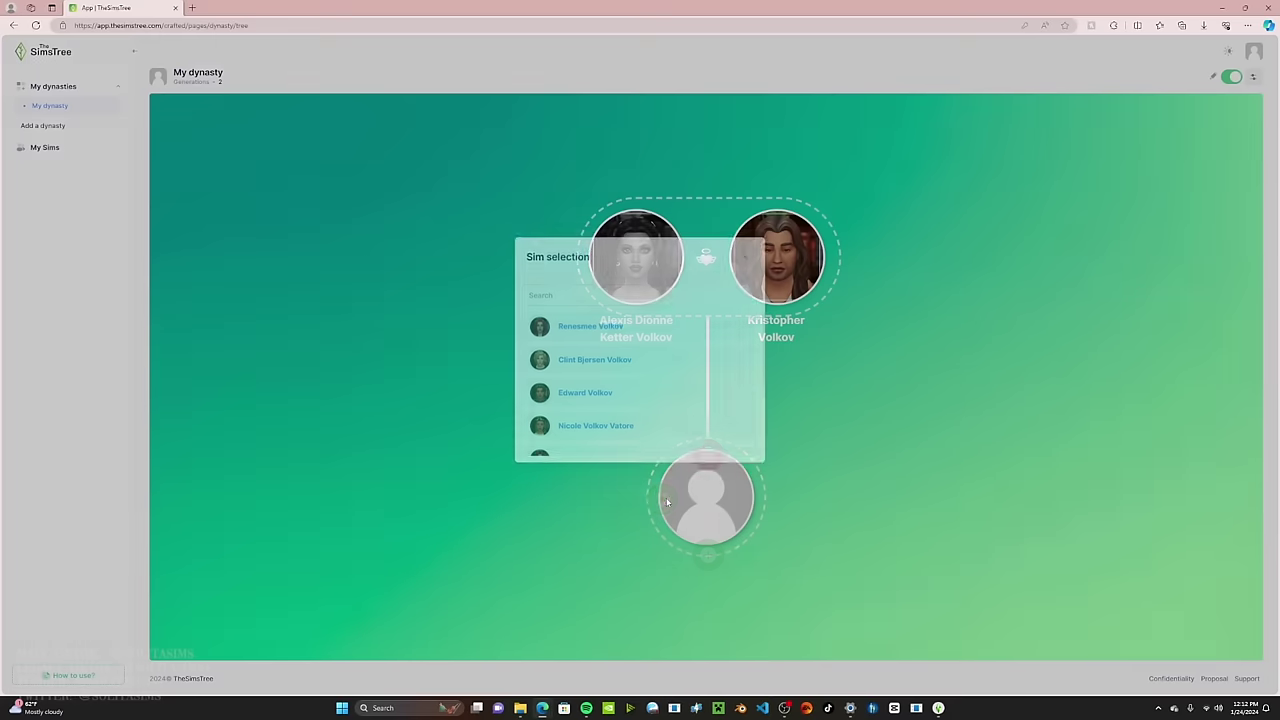
{"action": "scroll", "coordinate": [580, 420], "scroll_direction": "down", "scroll_amount": 1}
{"action": "left_click", "coordinate": [579, 421]}
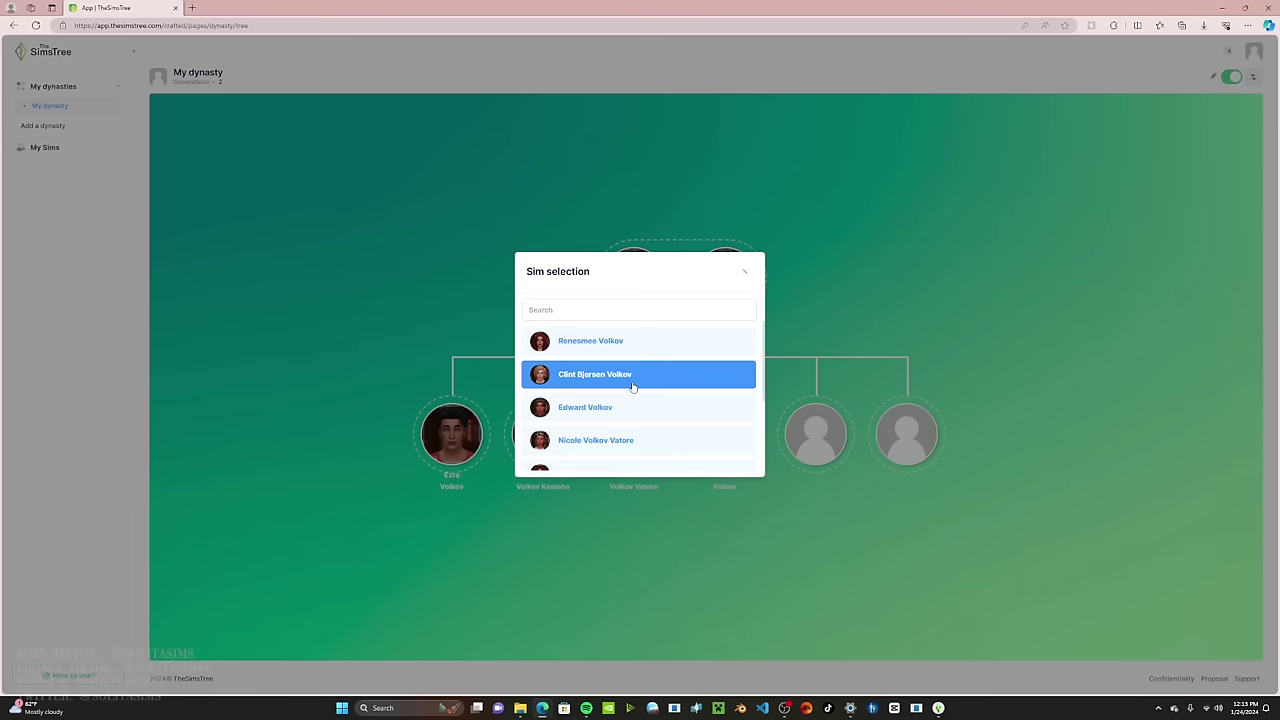
{"action": "left_click", "coordinate": [632, 384]}
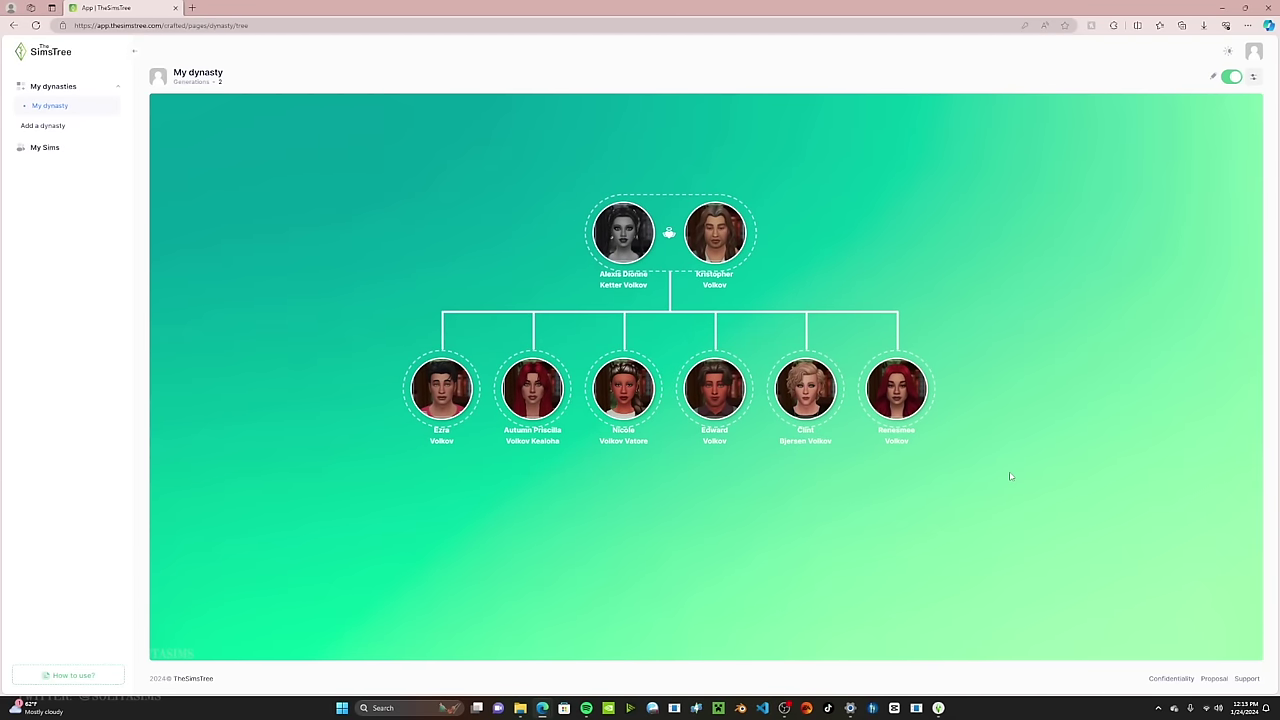
{"action": "mouse_move", "coordinate": [904, 385]}
{"action": "scroll", "coordinate": [722, 309], "scroll_direction": "up", "scroll_amount": 1}
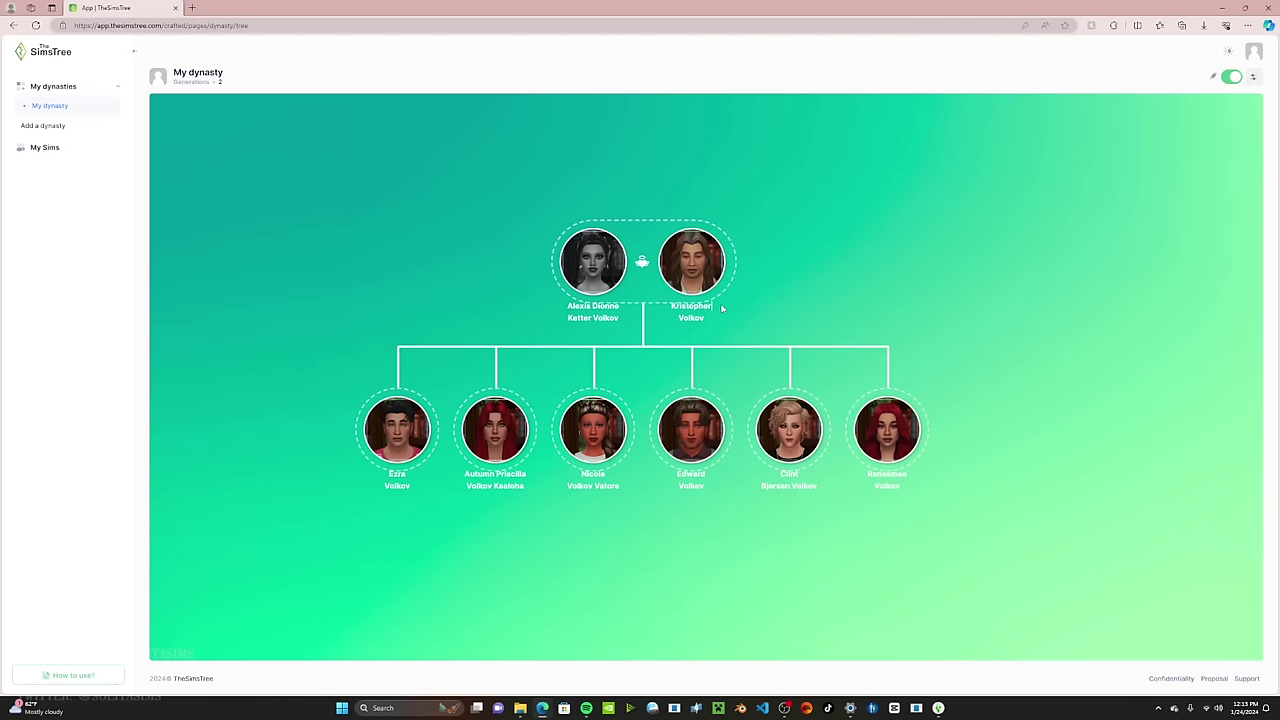
Step: Go to My Sims and open a blank form for adding another Sim
{"action": "mouse_move", "coordinate": [577, 276]}
{"action": "left_click", "coordinate": [54, 148]}
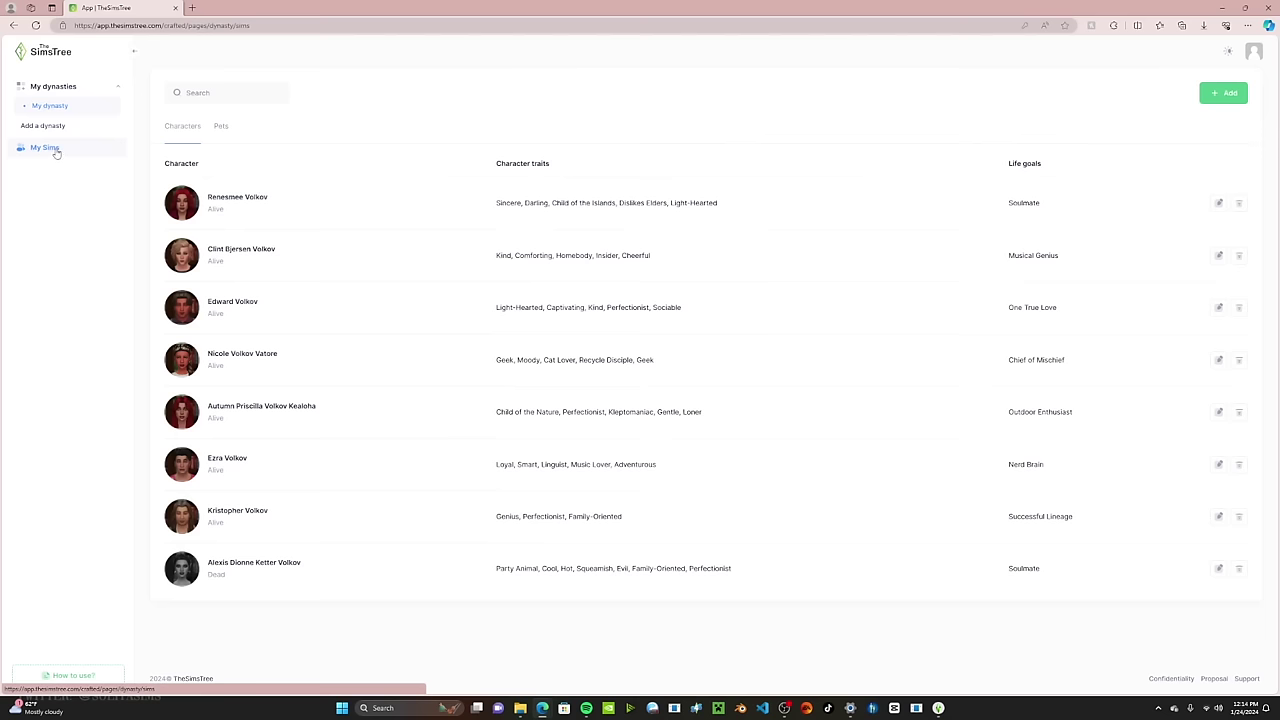
{"action": "left_click", "coordinate": [1213, 96]}
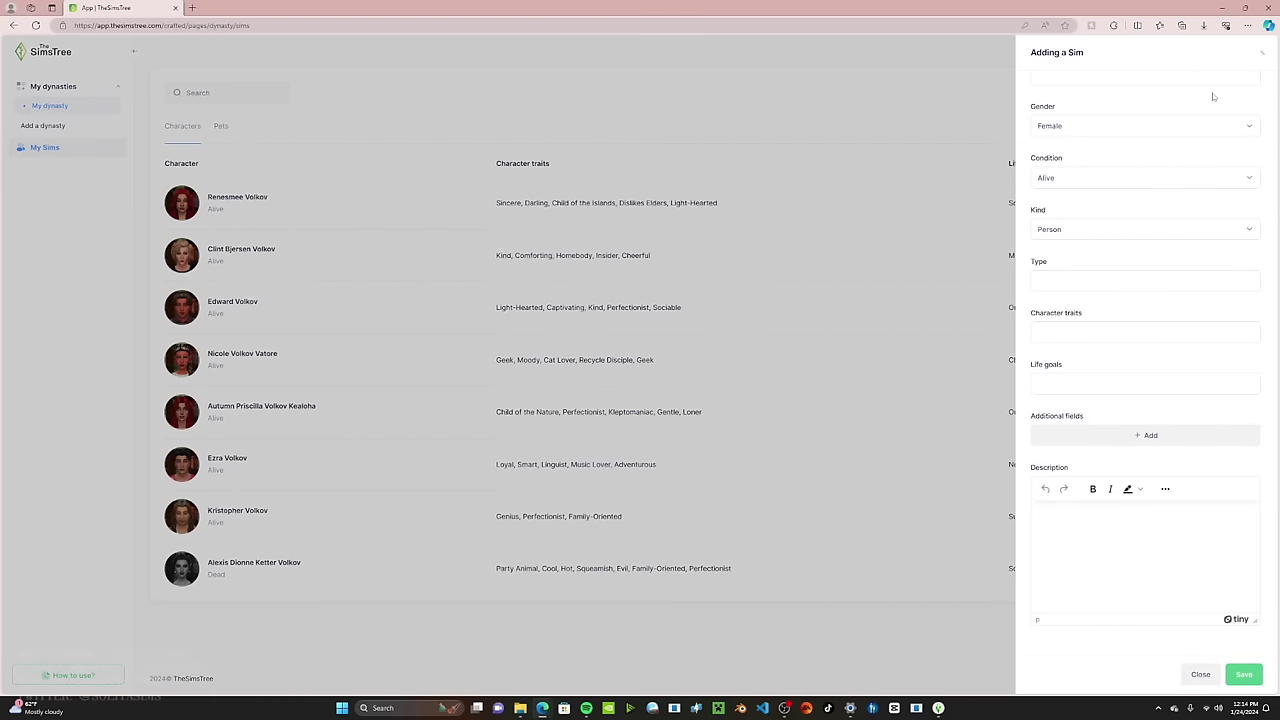
{"action": "scroll", "coordinate": [1213, 96], "scroll_direction": "up", "scroll_amount": 3}
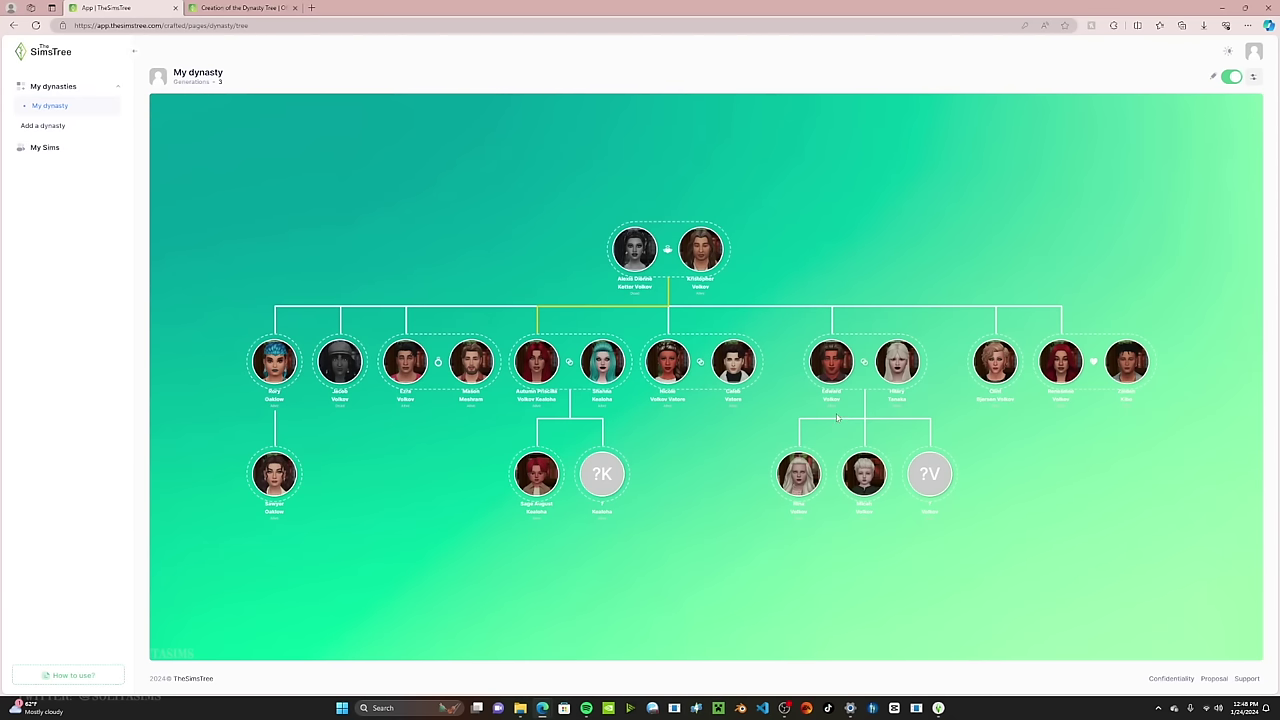
Step: Examine the three-generation dynasty tree, including the siblings' partners and the symbols marking each connection
{"action": "scroll", "coordinate": [838, 418], "scroll_direction": "up", "scroll_amount": 2}
{"action": "left_click_drag", "start_coordinate": [748, 331], "coordinate": [832, 413]}
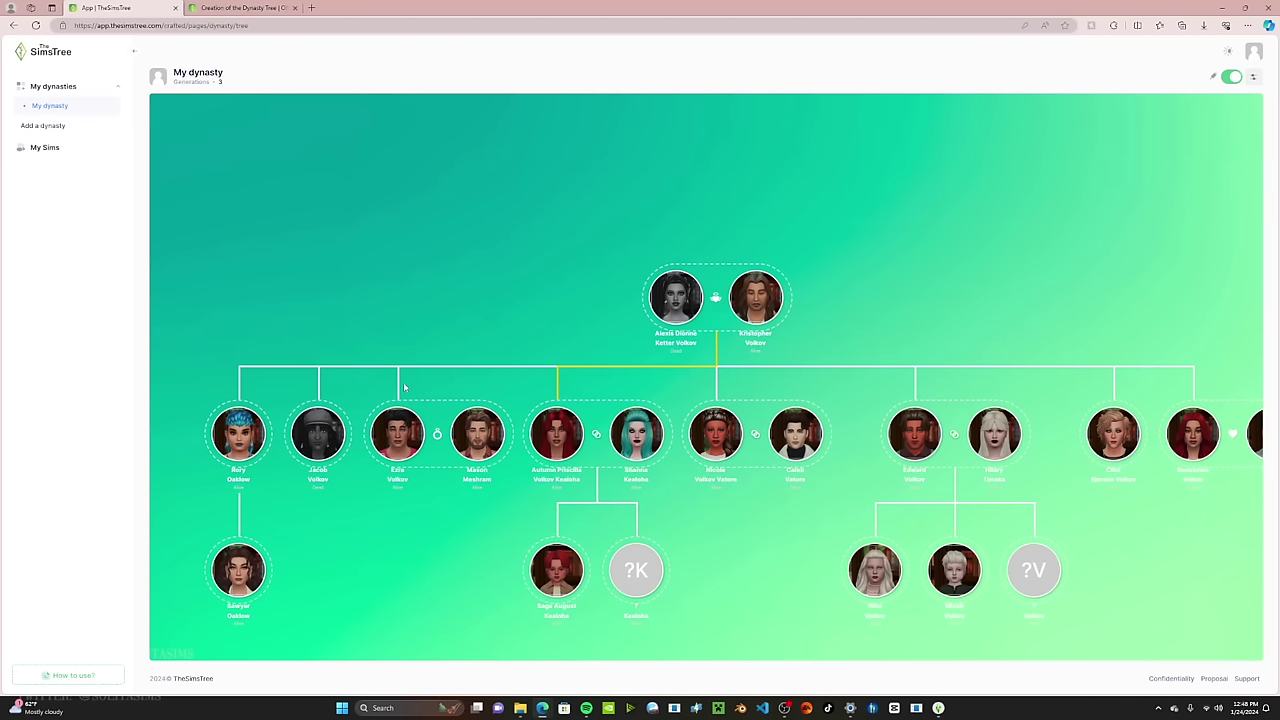
{"action": "mouse_move", "coordinate": [636, 438]}
{"action": "mouse_move", "coordinate": [770, 434]}
{"action": "mouse_move", "coordinate": [492, 431]}
{"action": "scroll", "coordinate": [460, 309], "scroll_direction": "down", "scroll_amount": 2}
{"action": "left_click_drag", "start_coordinate": [460, 309], "coordinate": [494, 269]}
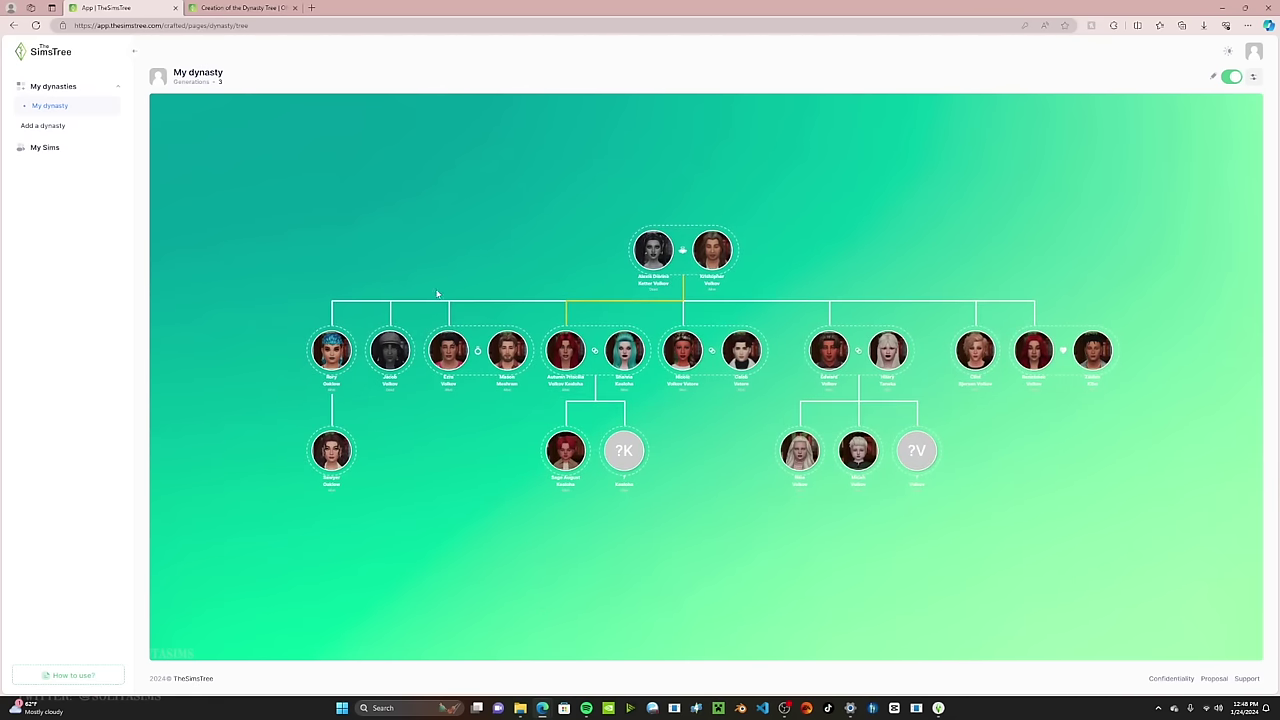
Step: Examine the branches of the blue-haired Sim and the dead brother in relation to the founding couple
{"action": "scroll", "coordinate": [315, 327], "scroll_direction": "up", "scroll_amount": 2}
{"action": "scroll", "coordinate": [315, 327], "scroll_direction": "up", "scroll_amount": 3}
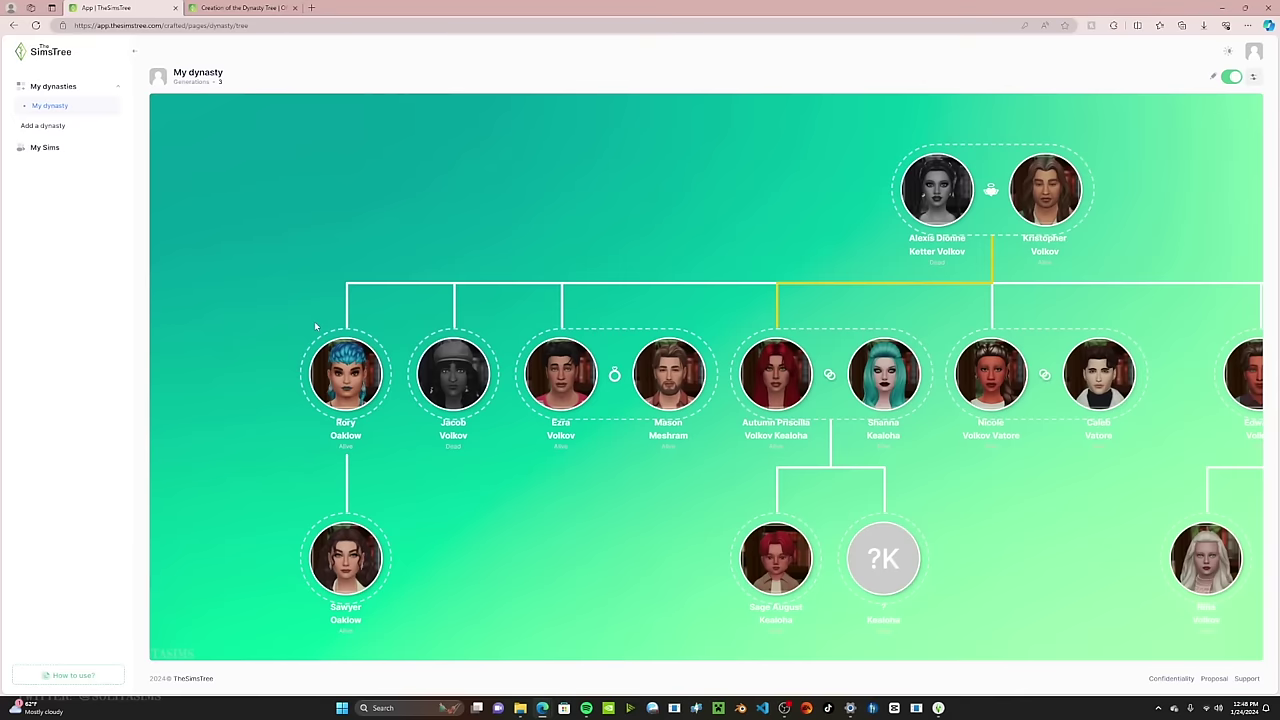
{"action": "scroll", "coordinate": [315, 327], "scroll_direction": "down", "scroll_amount": 2}
{"action": "scroll", "coordinate": [395, 312], "scroll_direction": "down", "scroll_amount": 1}
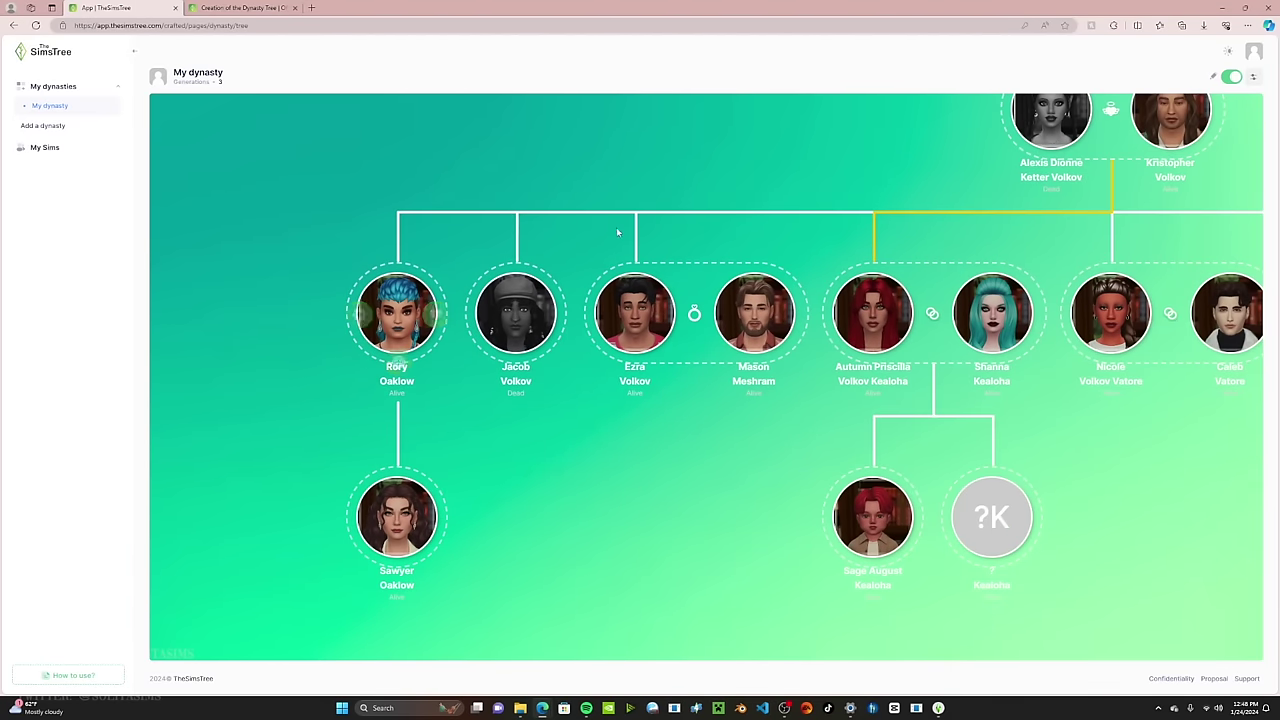
{"action": "left_click_drag", "start_coordinate": [656, 211], "coordinate": [656, 243]}
{"action": "right_click", "coordinate": [656, 243]}
{"action": "left_click", "coordinate": [453, 229]}
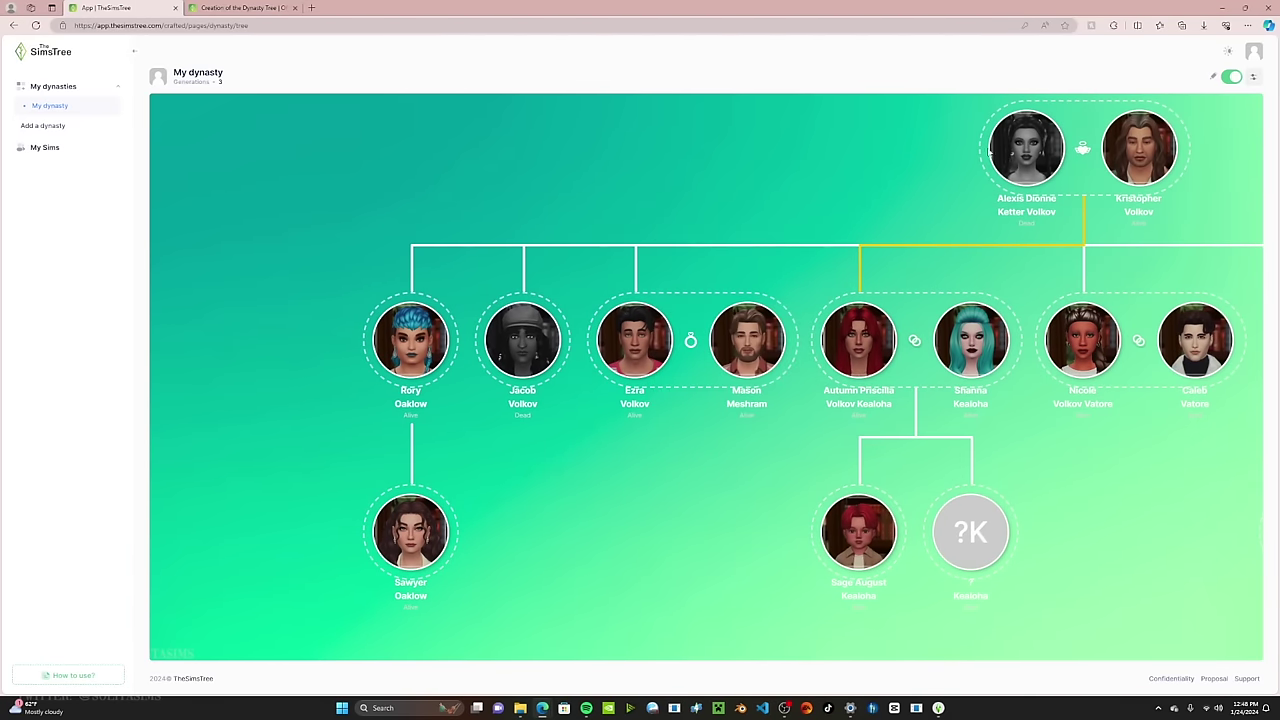
{"action": "mouse_move", "coordinate": [1155, 150]}
{"action": "scroll", "coordinate": [433, 367], "scroll_direction": "down", "scroll_amount": 2}
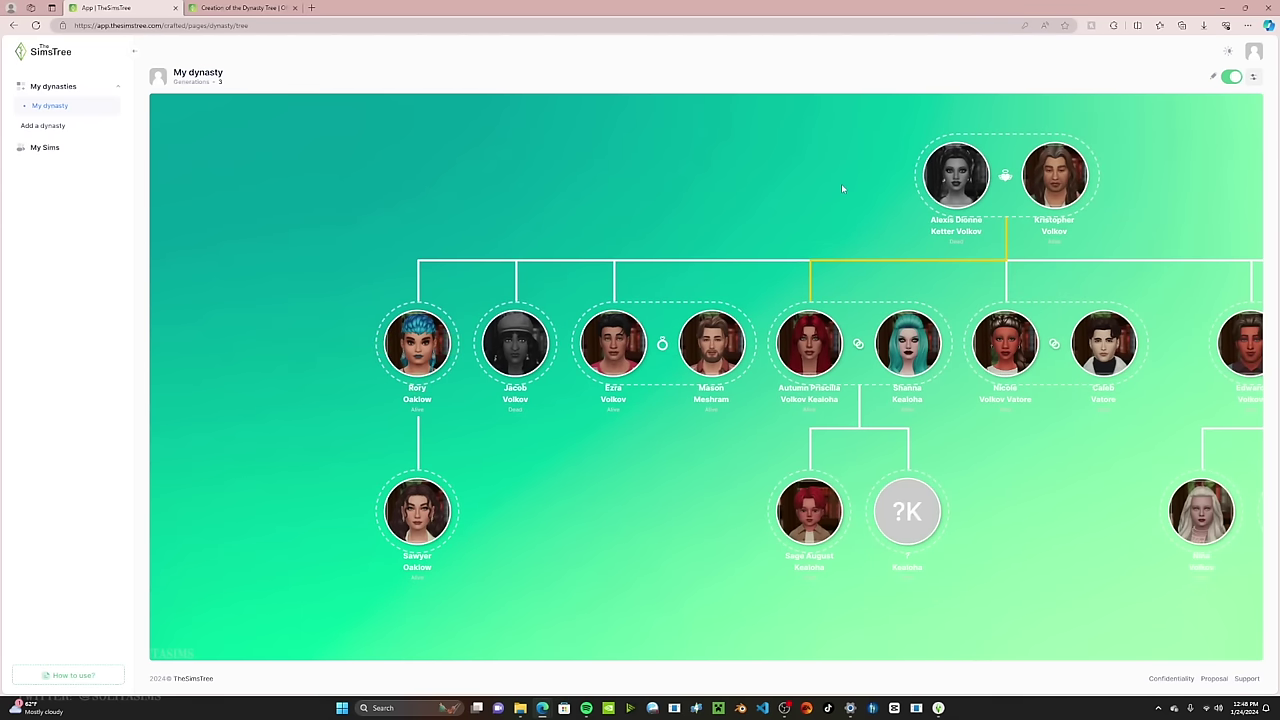
{"action": "left_click", "coordinate": [514, 340]}
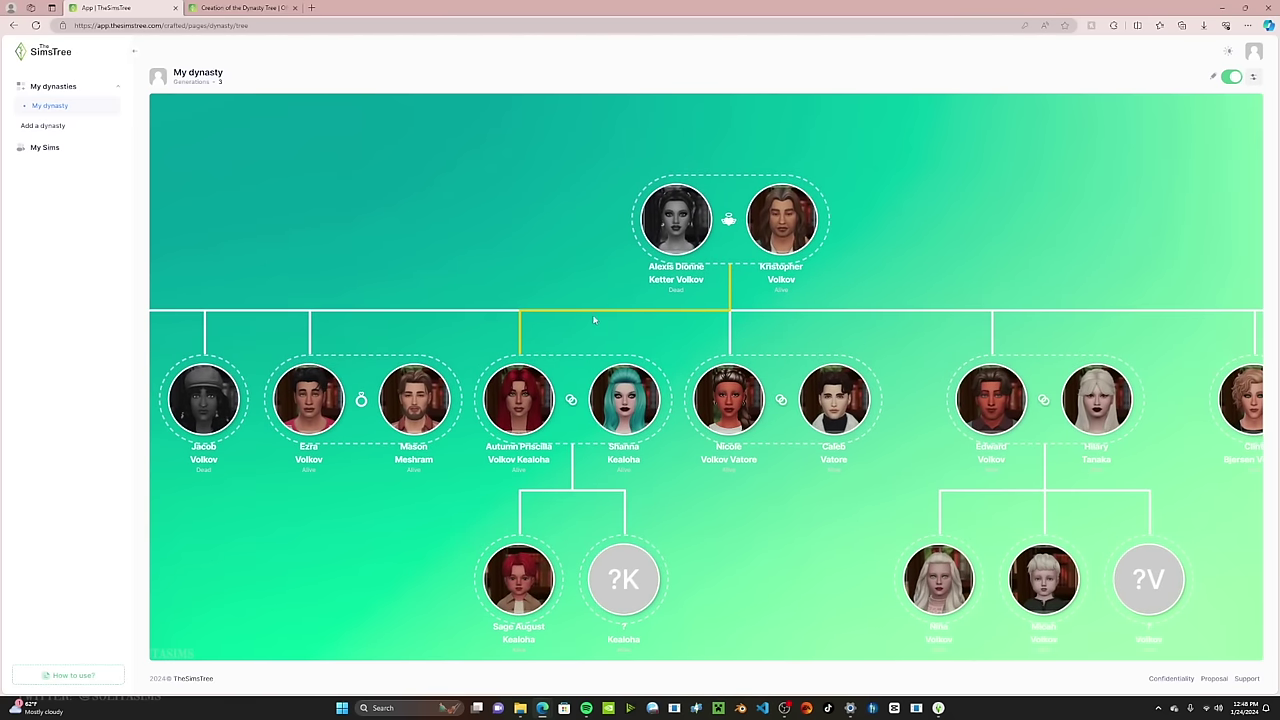
Step: Review the Tree Styling options for background, lines, avatar borders, heir's line and status display, and close them without saving
{"action": "mouse_move", "coordinate": [520, 370]}
{"action": "left_click", "coordinate": [1252, 78]}
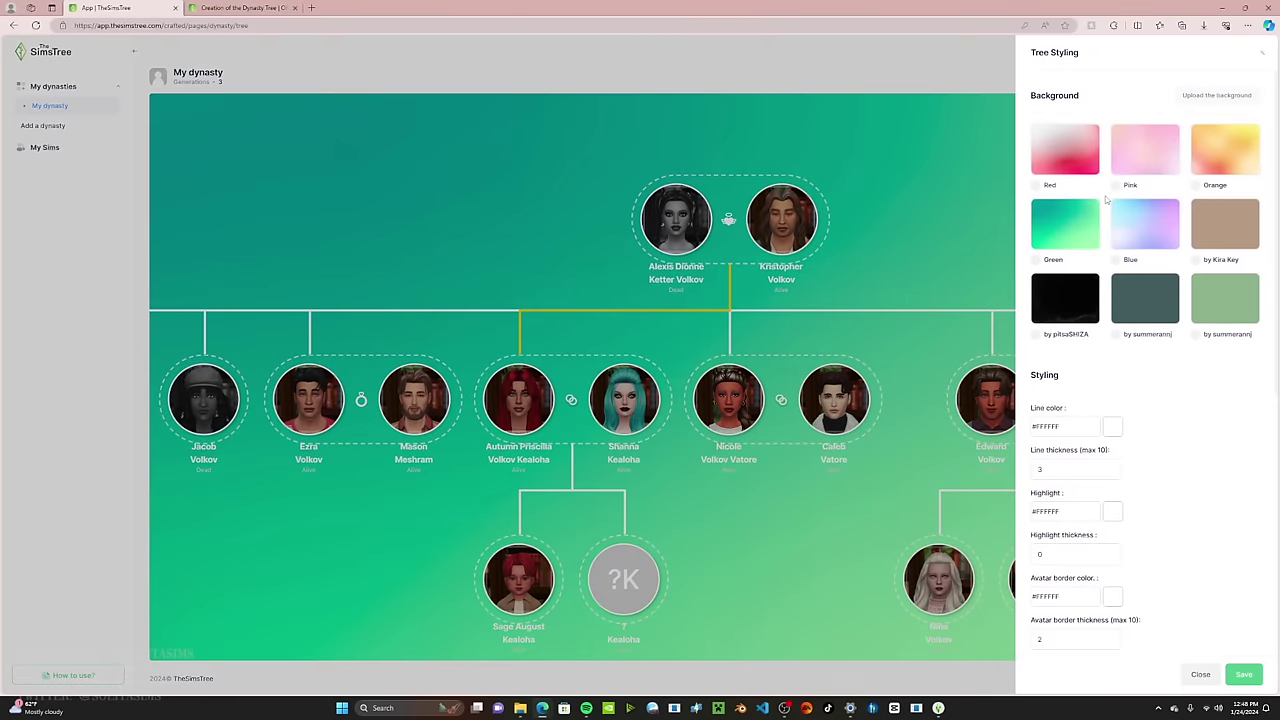
{"action": "scroll", "coordinate": [1080, 340], "scroll_direction": "down", "scroll_amount": 5}
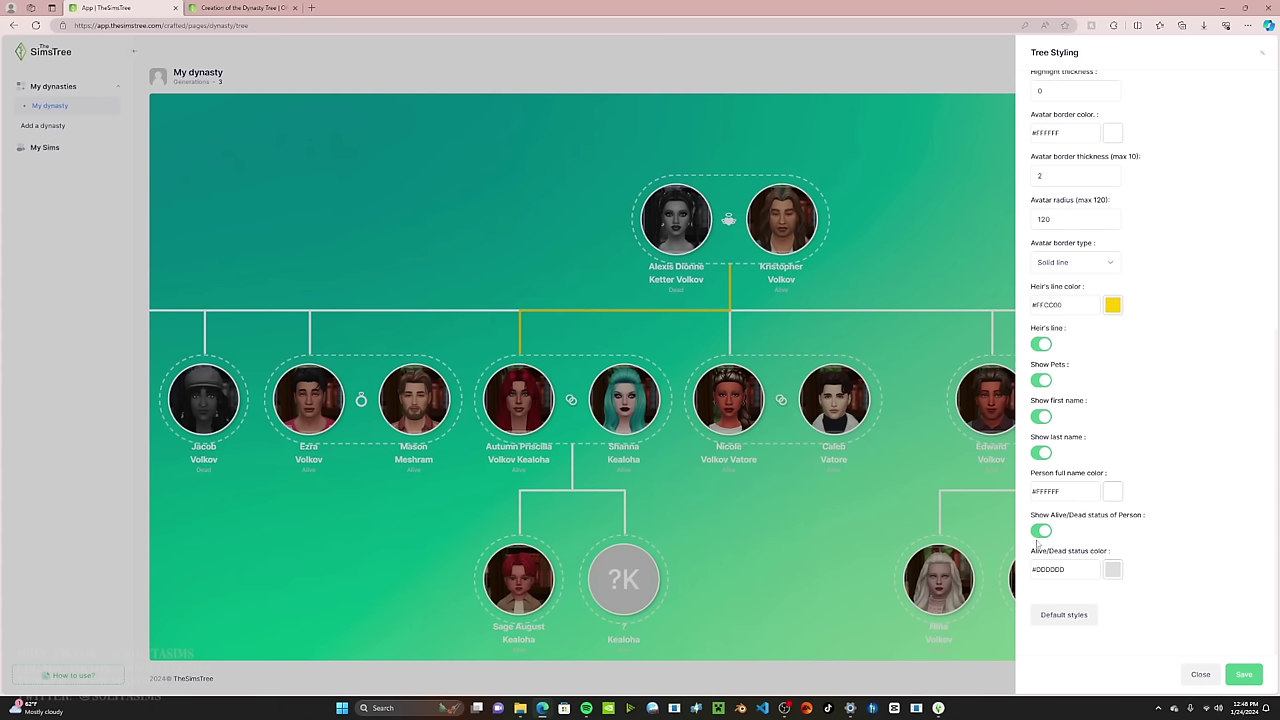
{"action": "left_click", "coordinate": [1200, 674]}
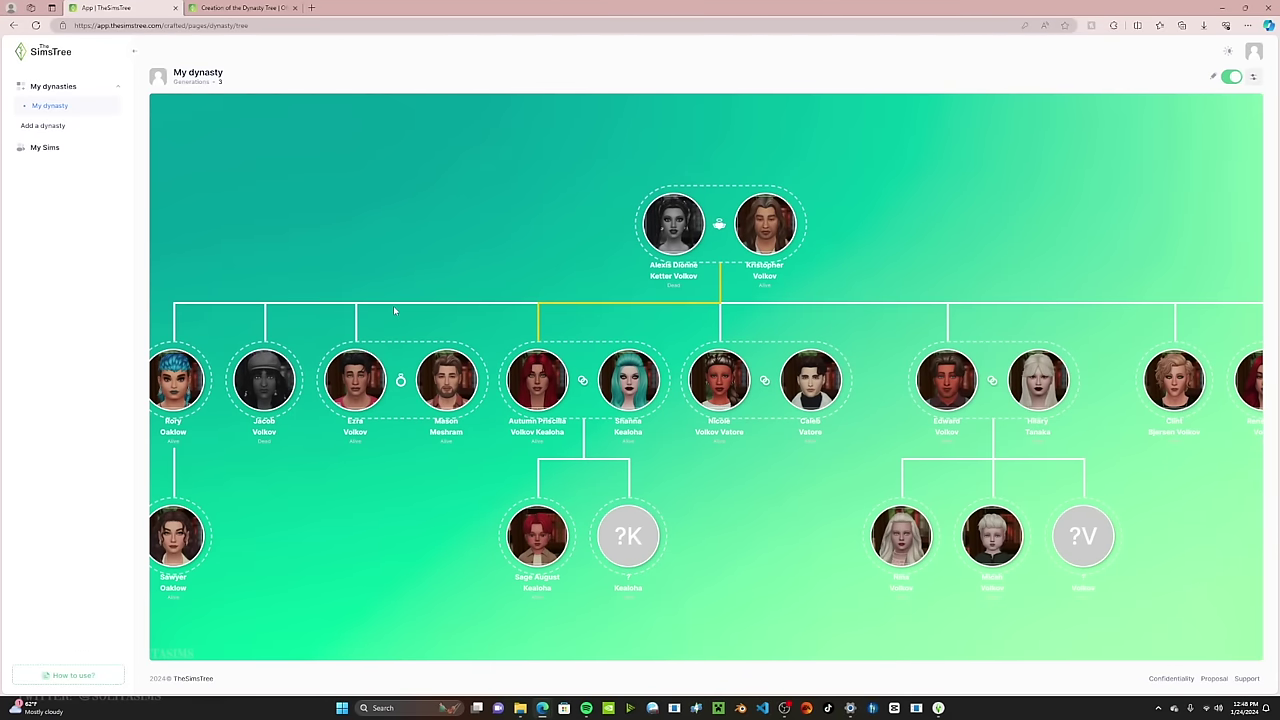
Step: Examine the highlighted heir line and the sibling branches across the whole dynasty tree
{"action": "left_click_drag", "start_coordinate": [410, 243], "coordinate": [591, 243]}
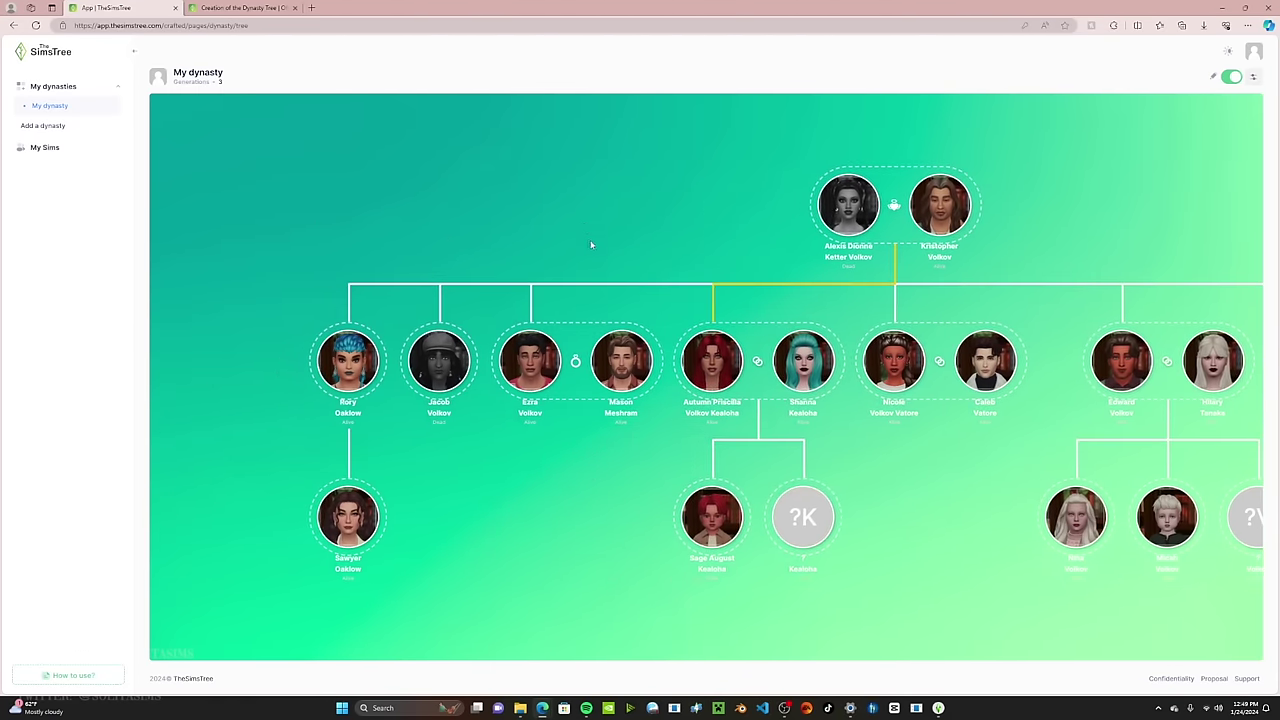
{"action": "scroll", "coordinate": [330, 420], "scroll_direction": "up", "scroll_amount": 3}
{"action": "scroll", "coordinate": [707, 219], "scroll_direction": "down", "scroll_amount": 5}
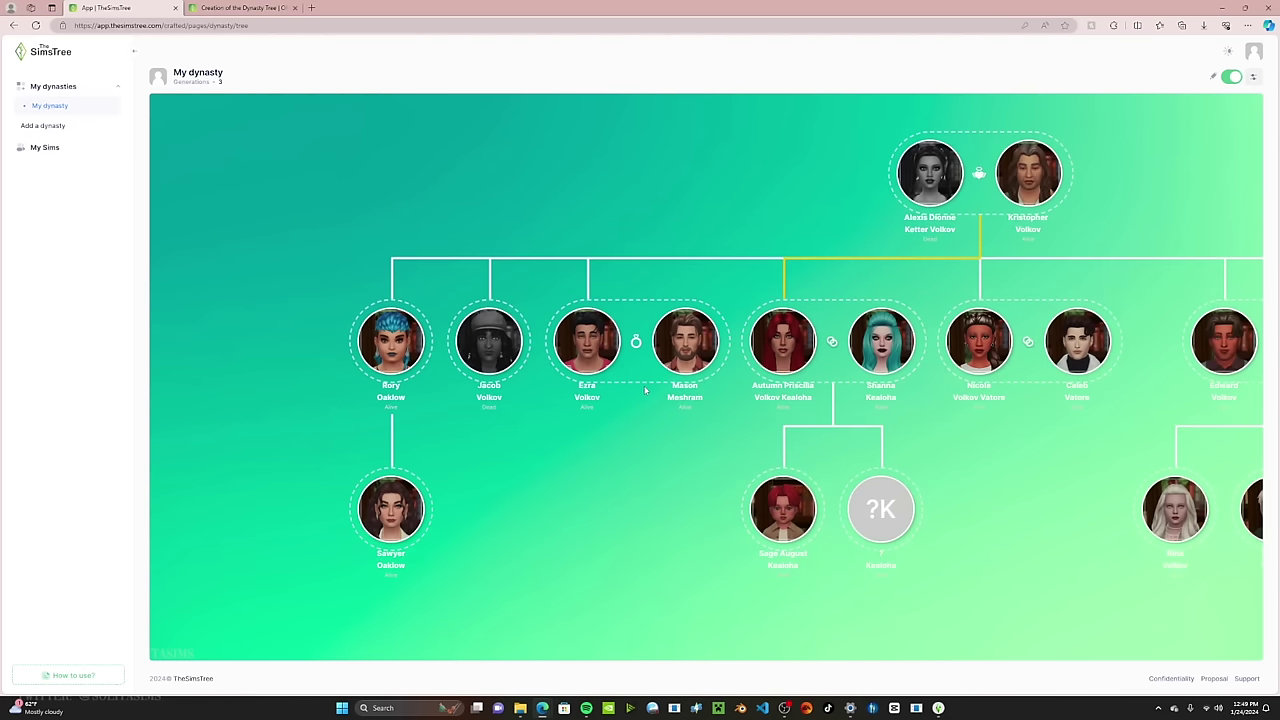
{"action": "left_click_drag", "start_coordinate": [463, 228], "coordinate": [458, 228]}
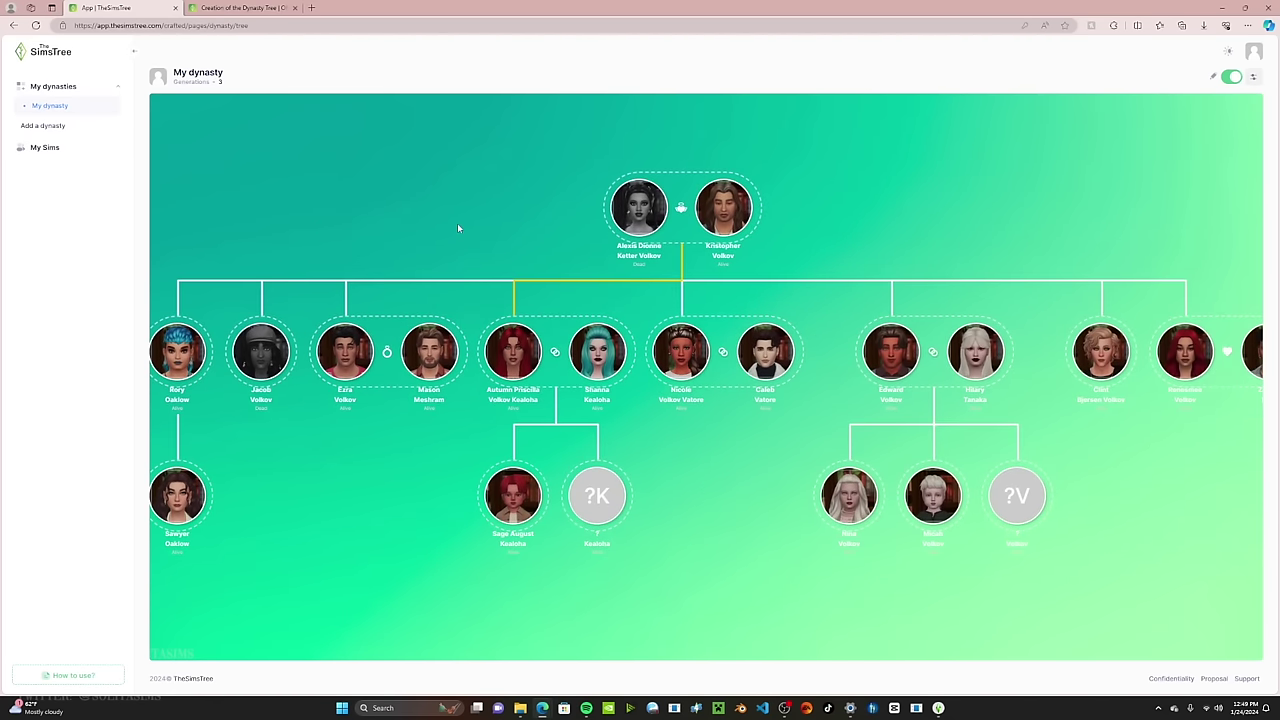
{"action": "scroll", "coordinate": [458, 228], "scroll_direction": "down", "scroll_amount": 1}
{"action": "scroll", "coordinate": [457, 228], "scroll_direction": "up", "scroll_amount": 3}
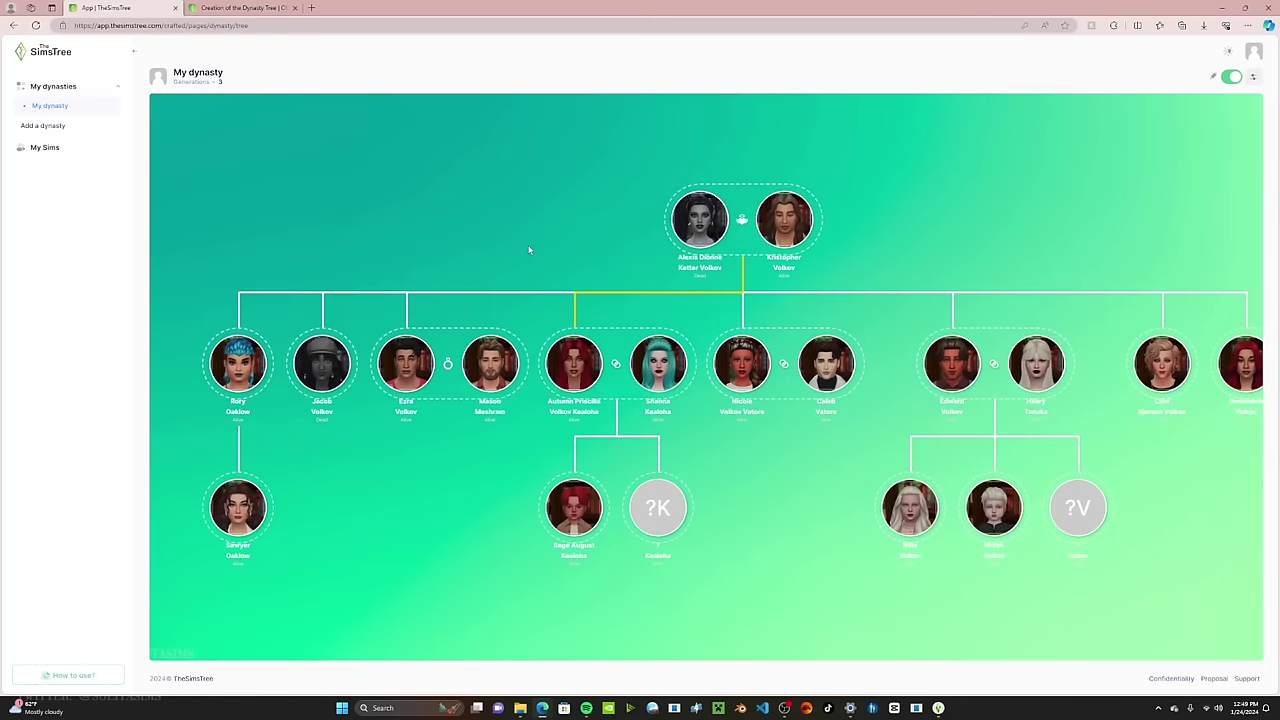
{"action": "left_click_drag", "start_coordinate": [473, 373], "coordinate": [393, 247]}
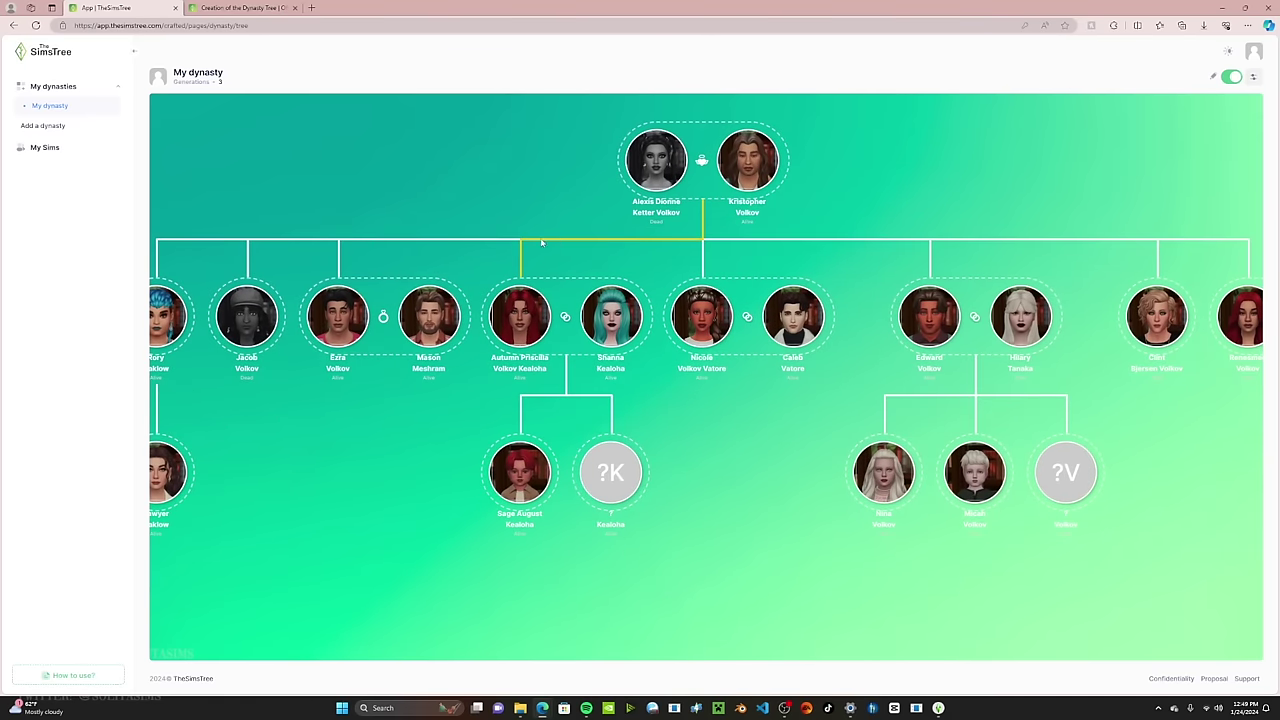
{"action": "scroll", "coordinate": [393, 247], "scroll_direction": "down", "scroll_amount": 2}
{"action": "scroll", "coordinate": [393, 247], "scroll_direction": "up", "scroll_amount": 1}
{"action": "scroll", "coordinate": [393, 253], "scroll_direction": "down", "scroll_amount": 1}
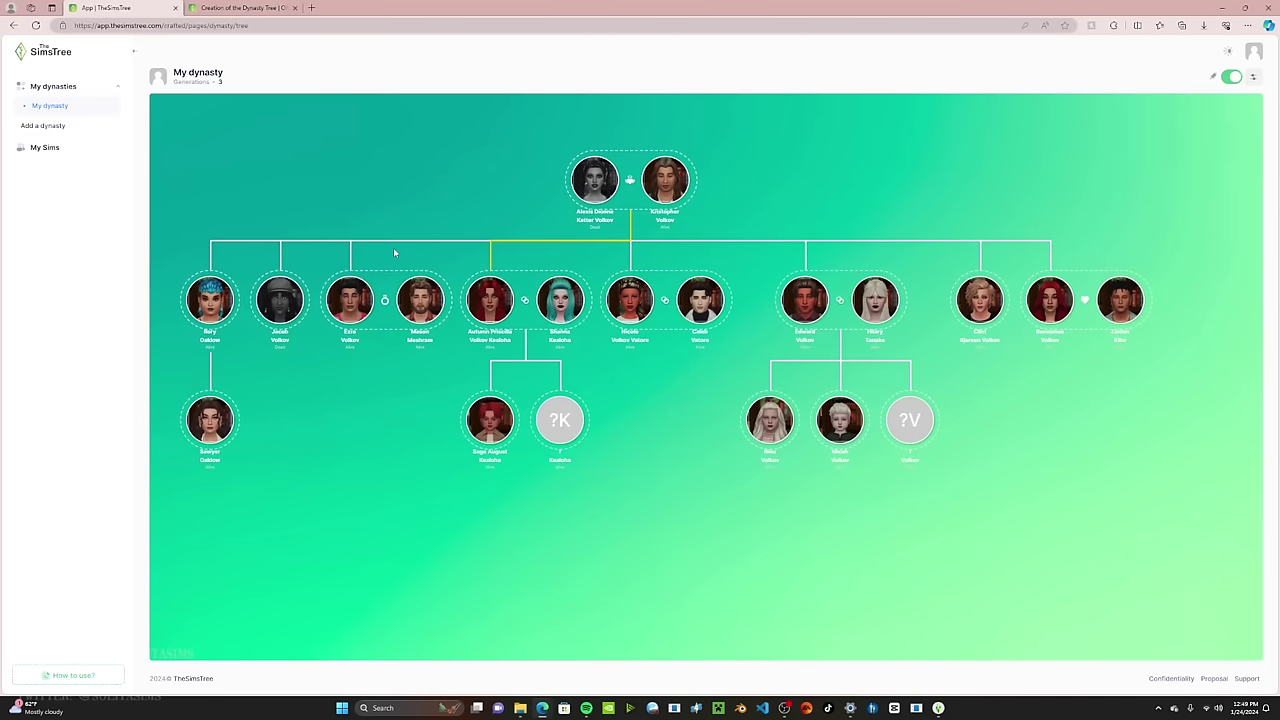
{"action": "left_click_drag", "start_coordinate": [357, 206], "coordinate": [405, 256]}
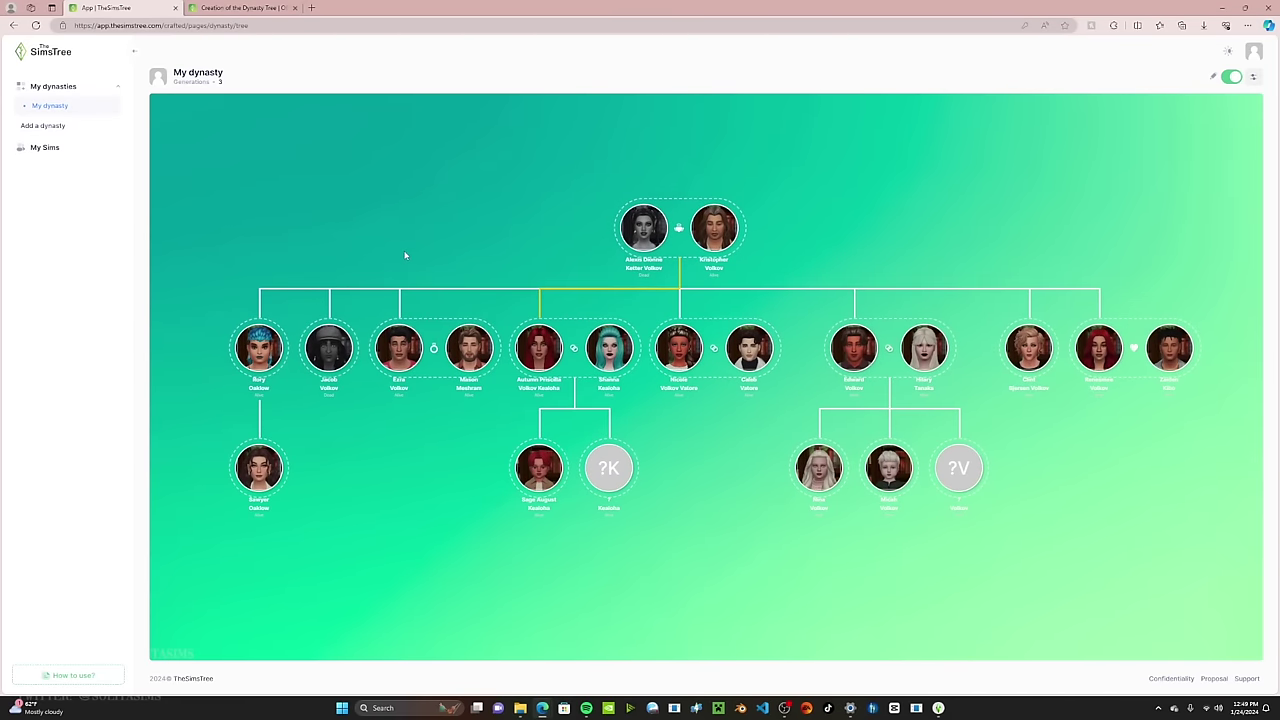
Step: Inspect the younger siblings' couples and the third-generation children up close, and view the whole tree again
{"action": "scroll", "coordinate": [657, 518], "scroll_direction": "up", "scroll_amount": 3}
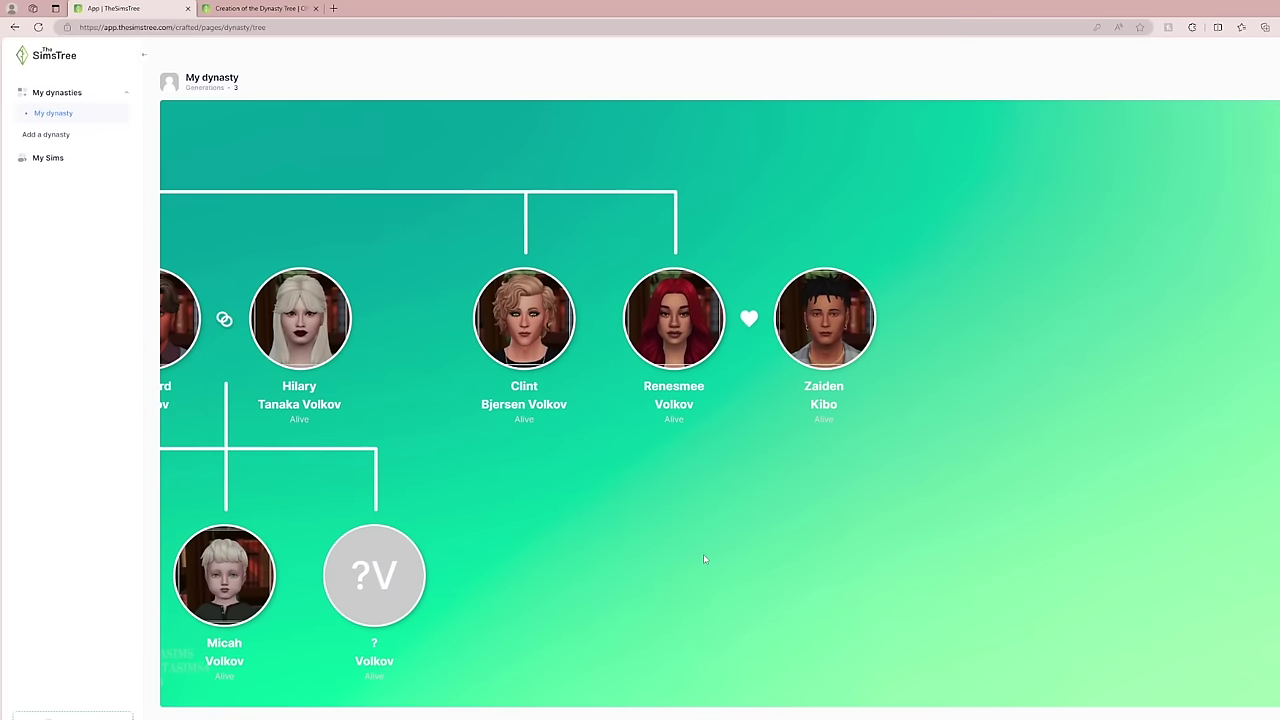
{"action": "left_click_drag", "start_coordinate": [703, 558], "coordinate": [640, 601]}
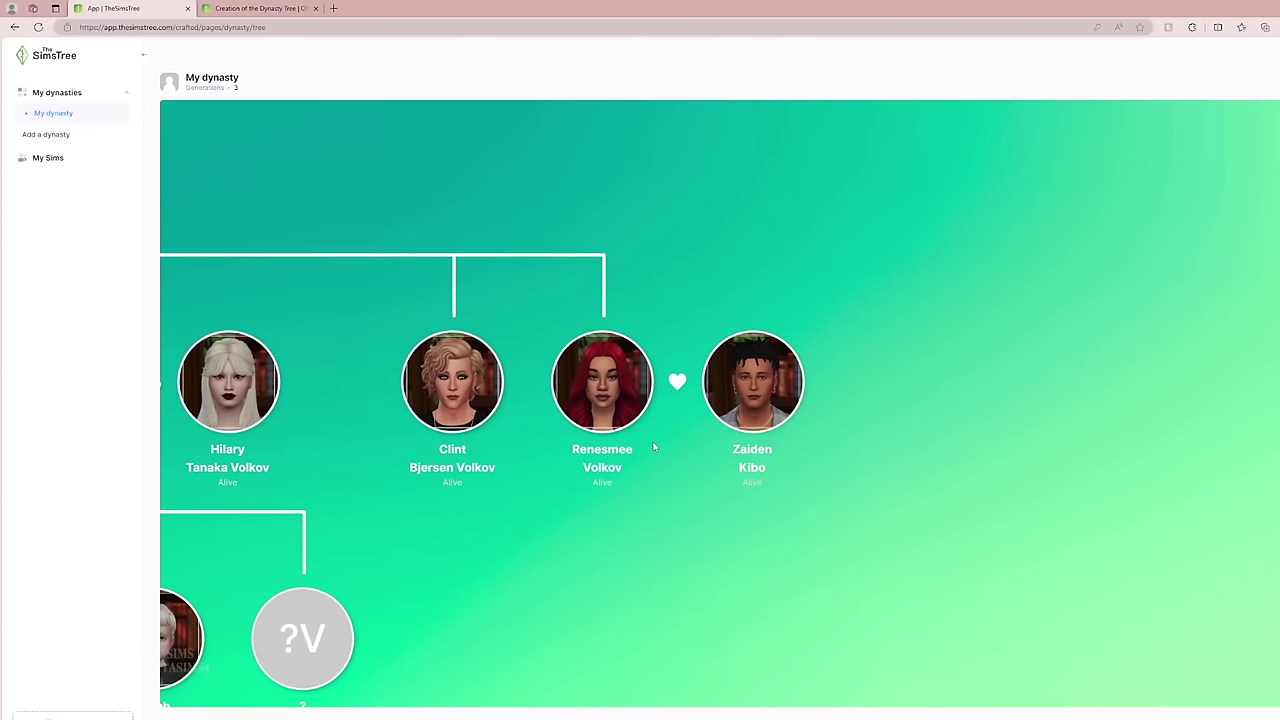
{"action": "scroll", "coordinate": [628, 515], "scroll_direction": "down", "scroll_amount": 1}
{"action": "scroll", "coordinate": [628, 515], "scroll_direction": "down", "scroll_amount": 1}
{"action": "left_click_drag", "start_coordinate": [628, 515], "coordinate": [1006, 510]}
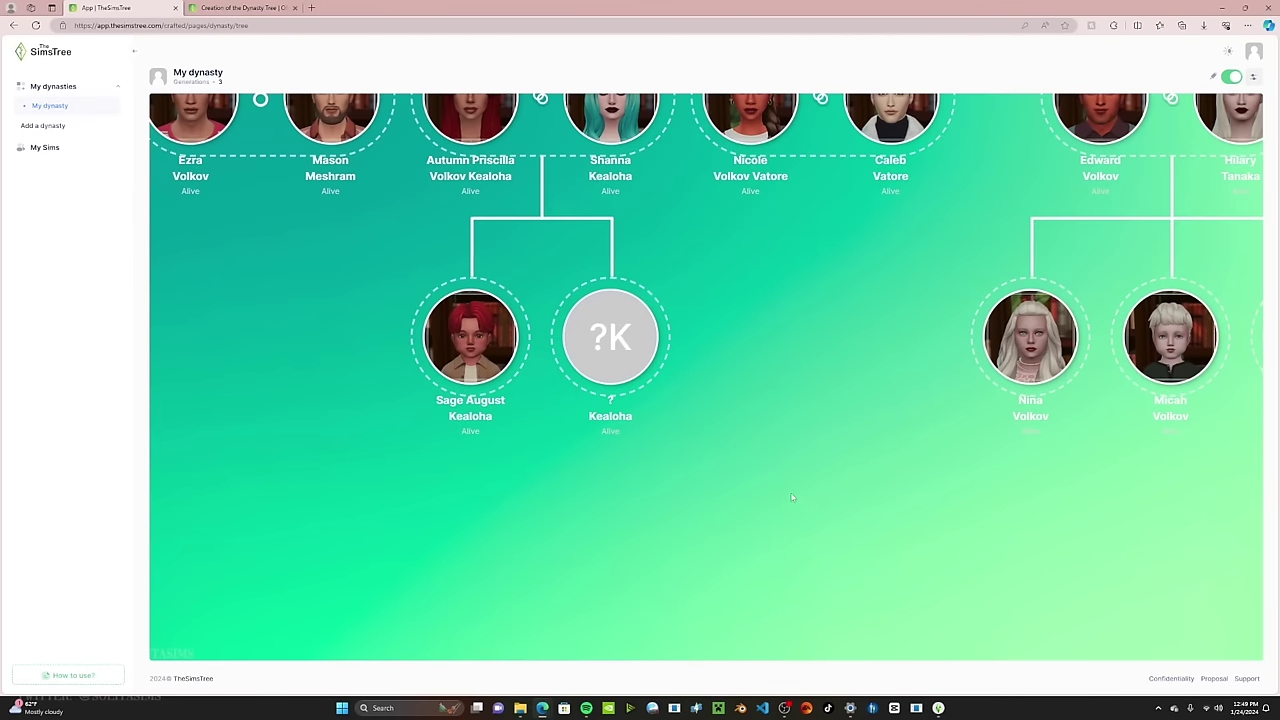
{"action": "left_click_drag", "start_coordinate": [791, 491], "coordinate": [896, 529]}
{"action": "left_click_drag", "start_coordinate": [882, 426], "coordinate": [246, 455]}
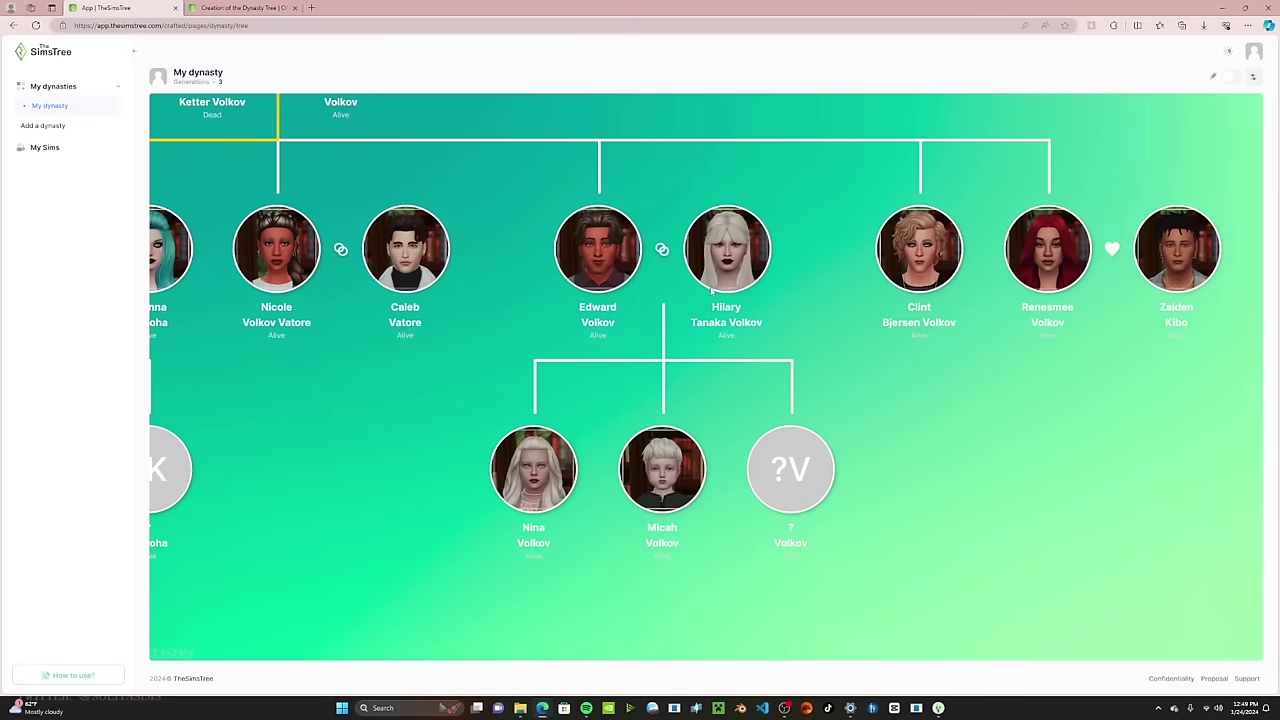
{"action": "scroll", "coordinate": [712, 289], "scroll_direction": "down", "scroll_amount": 5}
{"action": "scroll", "coordinate": [760, 235], "scroll_direction": "up", "scroll_amount": 3}
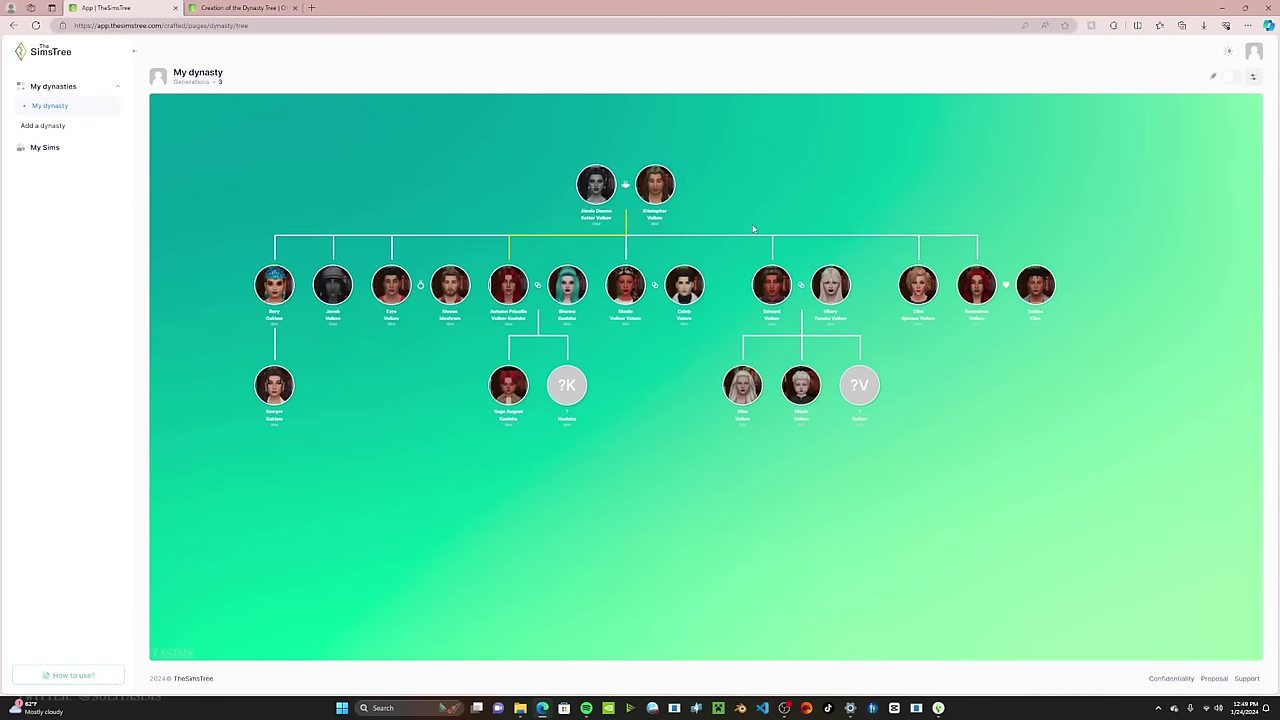
{"action": "left_click_drag", "start_coordinate": [771, 237], "coordinate": [889, 224]}
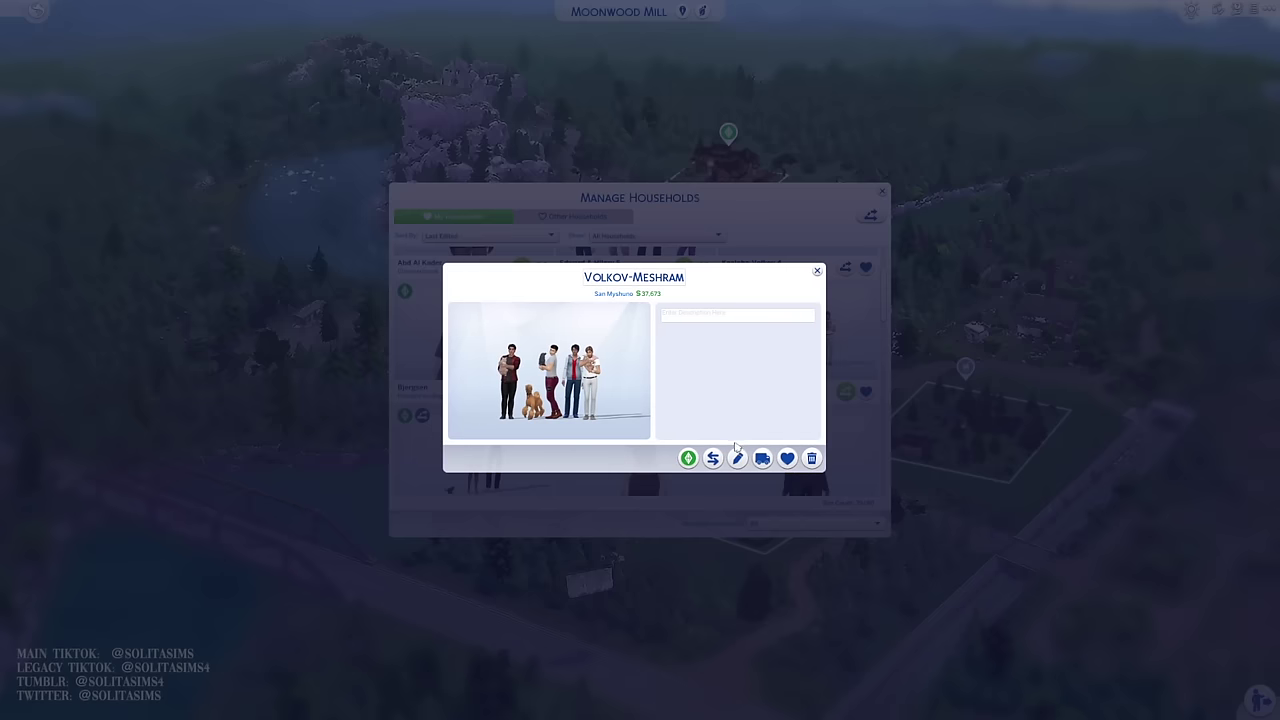
Step: Open the Volkov-Meshram household for editing from the household manager in The Sims 4
{"action": "left_click", "coordinate": [737, 457]}
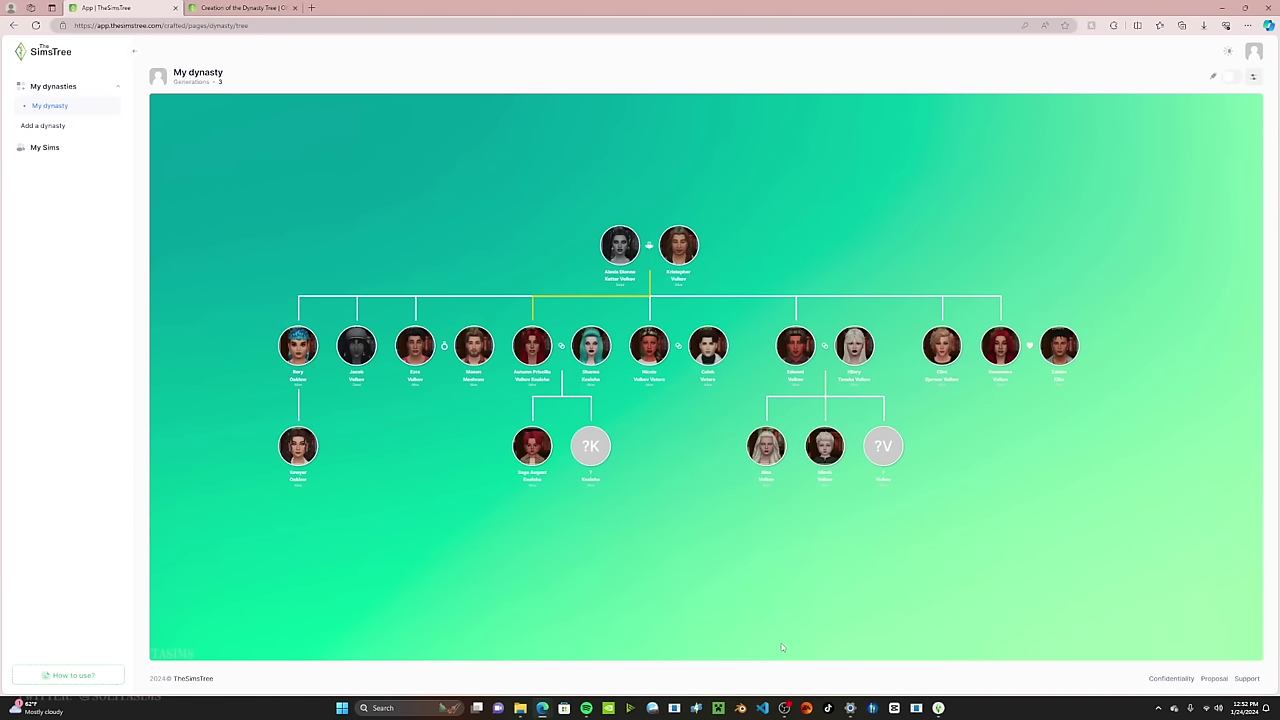
Step: Change the dynasty tree's background from the green gradient to the plain brown preset in Tree Styling and save the styling
{"action": "scroll", "coordinate": [782, 647], "scroll_direction": "up", "scroll_amount": 5}
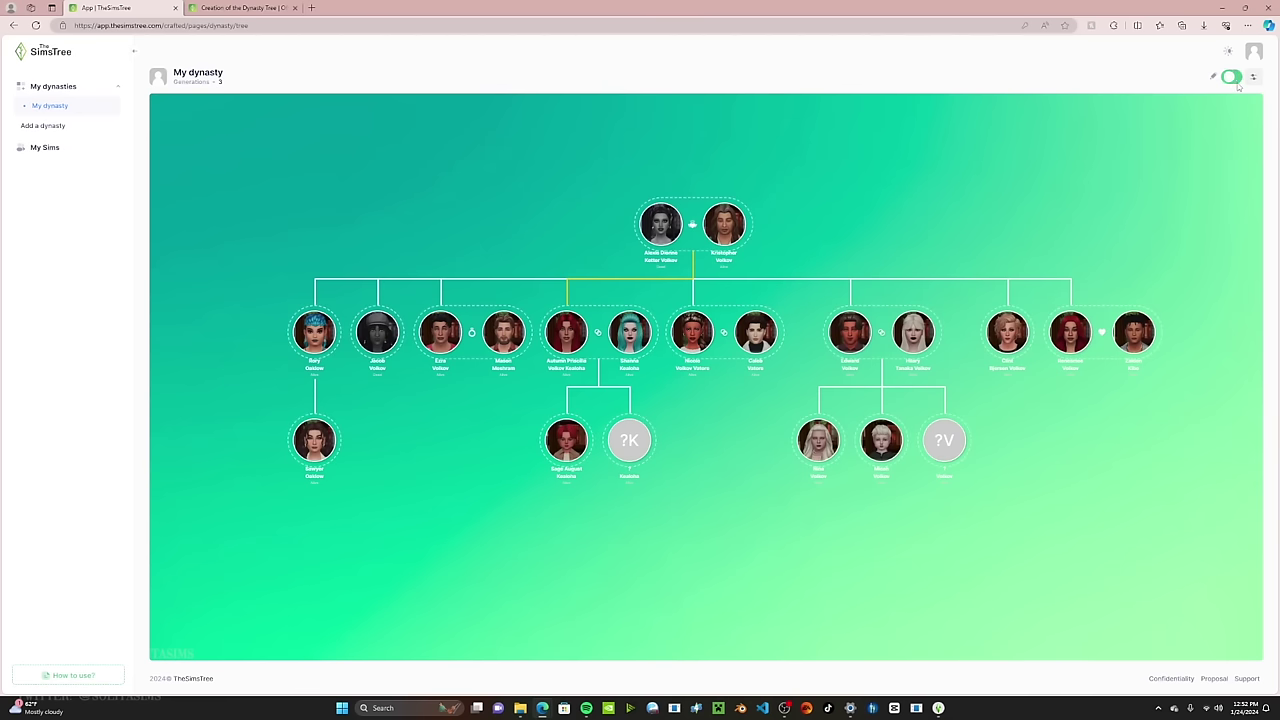
{"action": "left_click", "coordinate": [1252, 80]}
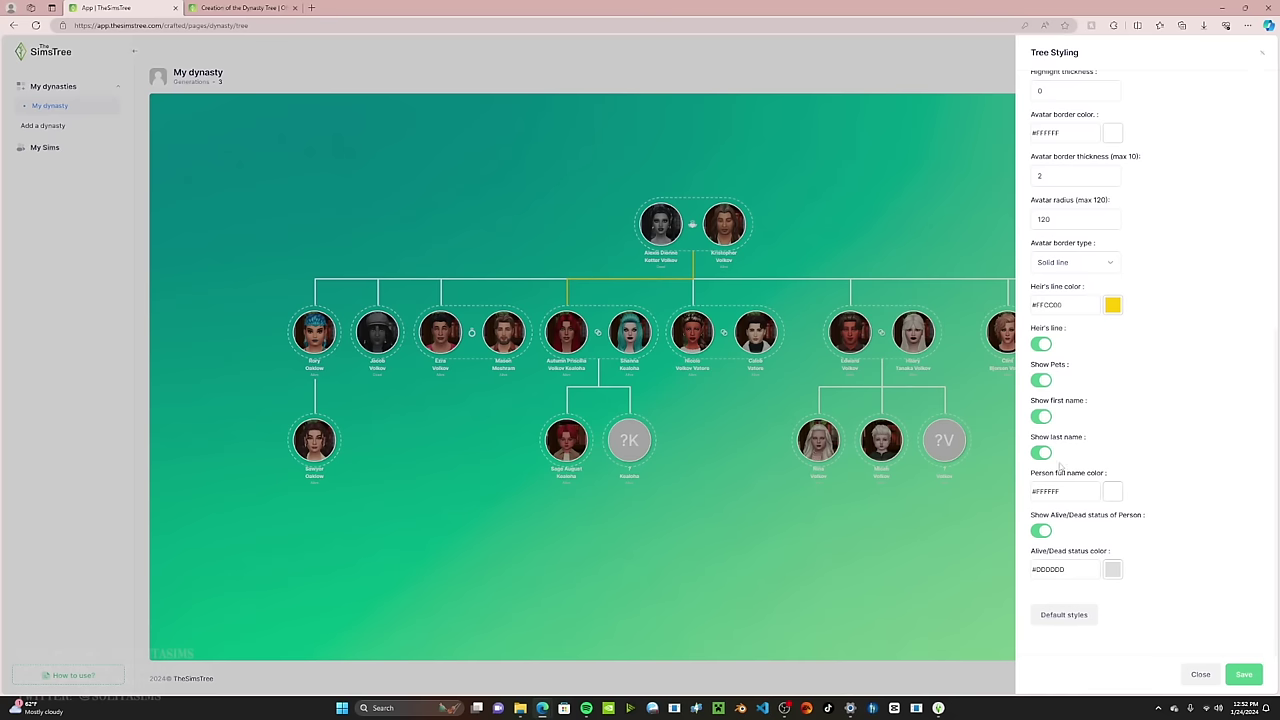
{"action": "scroll", "coordinate": [1166, 434], "scroll_direction": "up", "scroll_amount": 5}
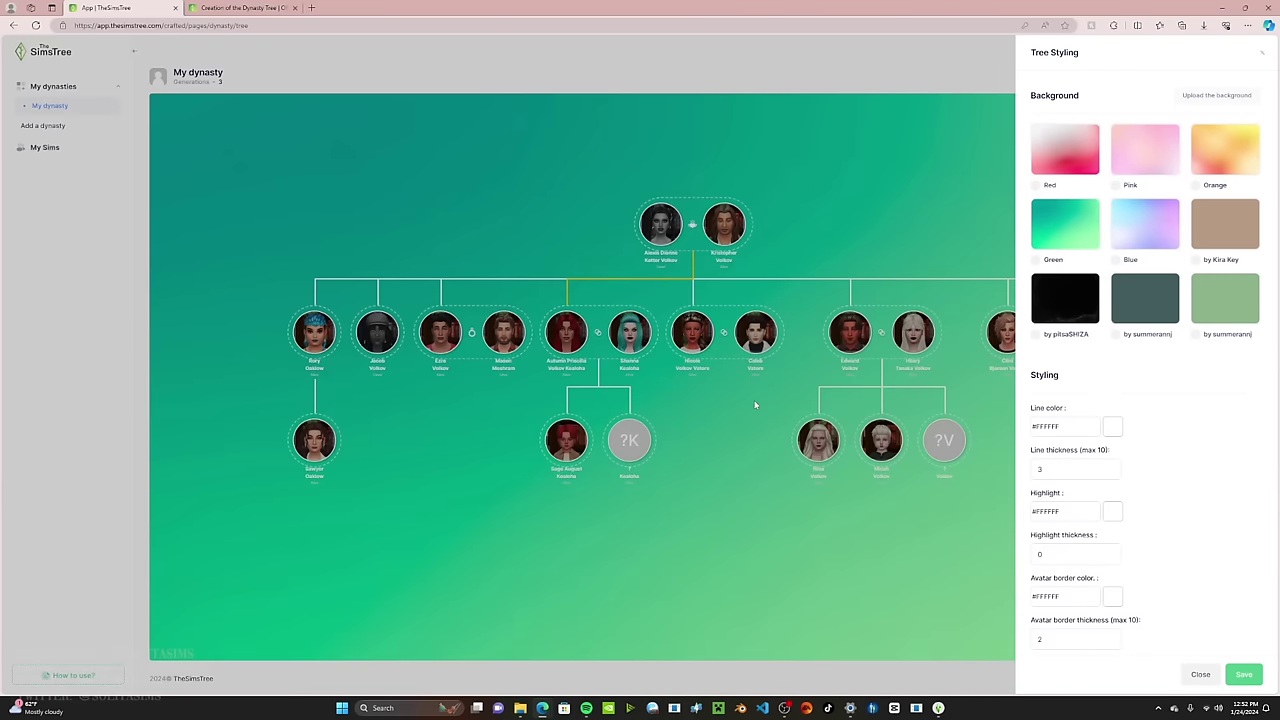
{"action": "left_click", "coordinate": [1229, 236]}
{"action": "left_click", "coordinate": [1244, 674]}
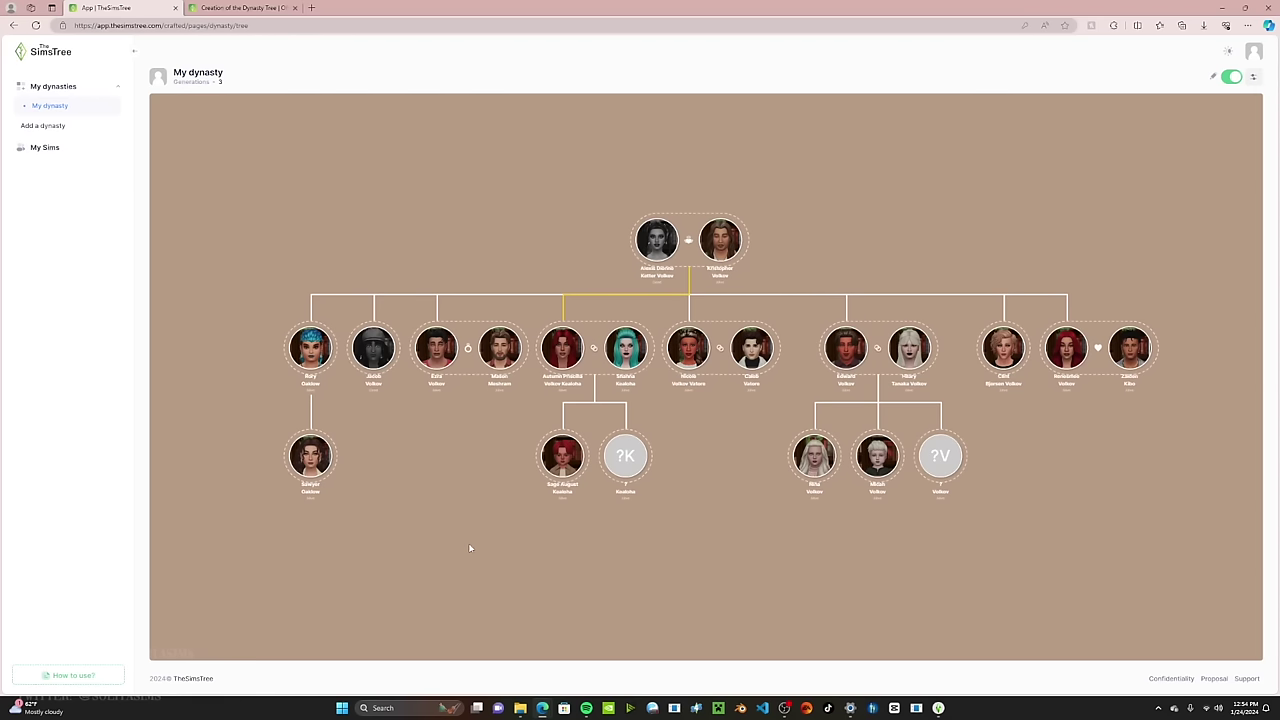
Step: Inspect the third-generation children and their parents' couples up close on the restyled tree, and view the whole tree again
{"action": "scroll", "coordinate": [469, 548], "scroll_direction": "up", "scroll_amount": 3}
{"action": "scroll", "coordinate": [514, 506], "scroll_direction": "right", "scroll_amount": 2}
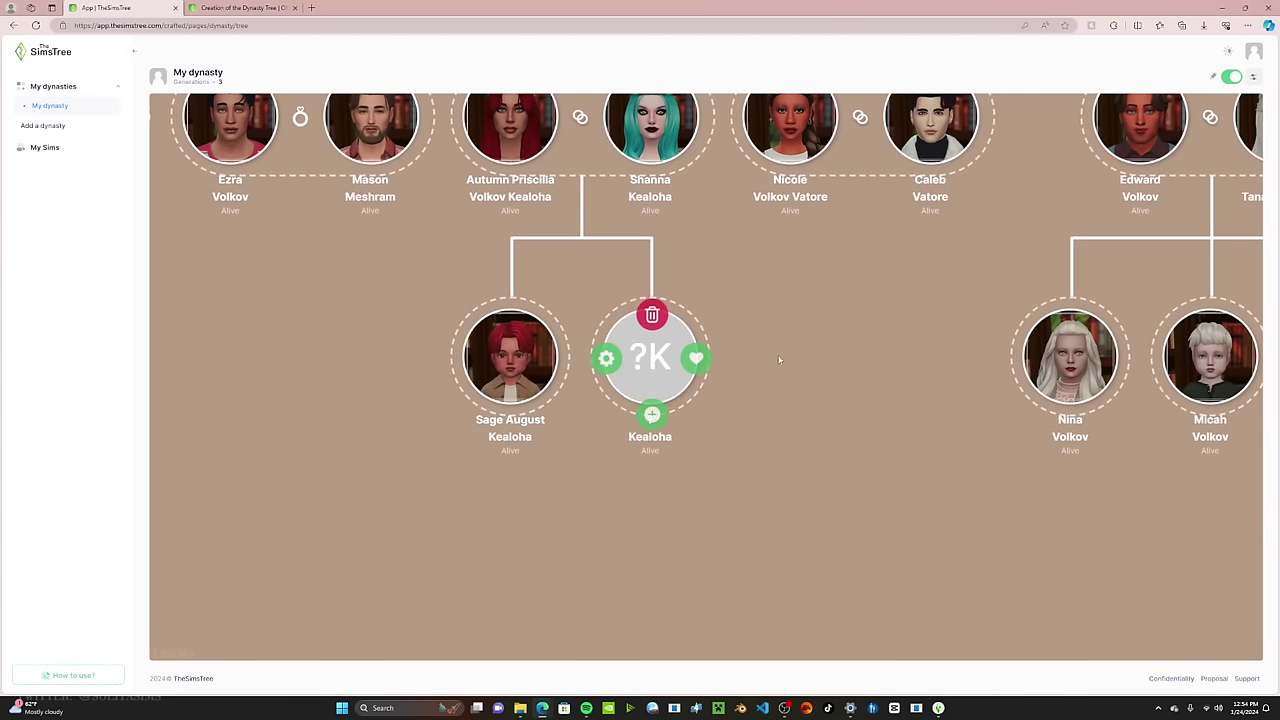
{"action": "scroll", "coordinate": [250, 390], "scroll_direction": "right", "scroll_amount": 5}
{"action": "scroll", "coordinate": [646, 436], "scroll_direction": "down", "scroll_amount": 3}
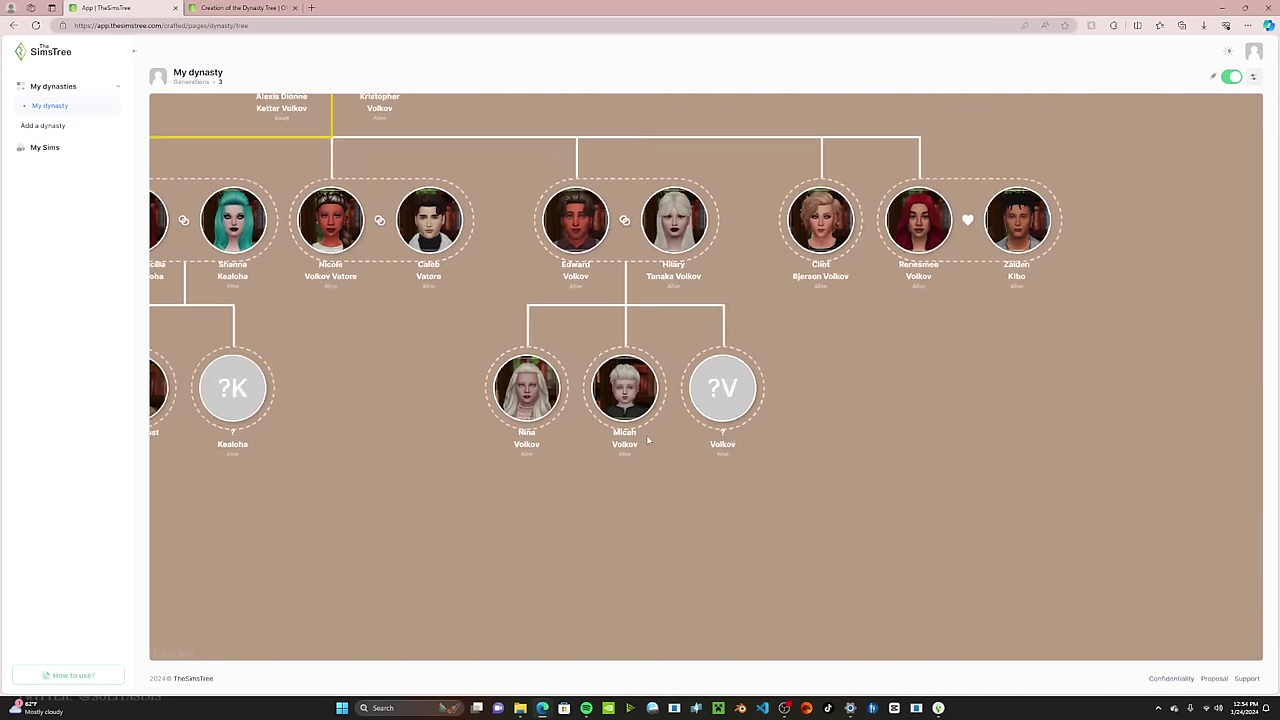
{"action": "scroll", "coordinate": [647, 440], "scroll_direction": "down", "scroll_amount": 3}
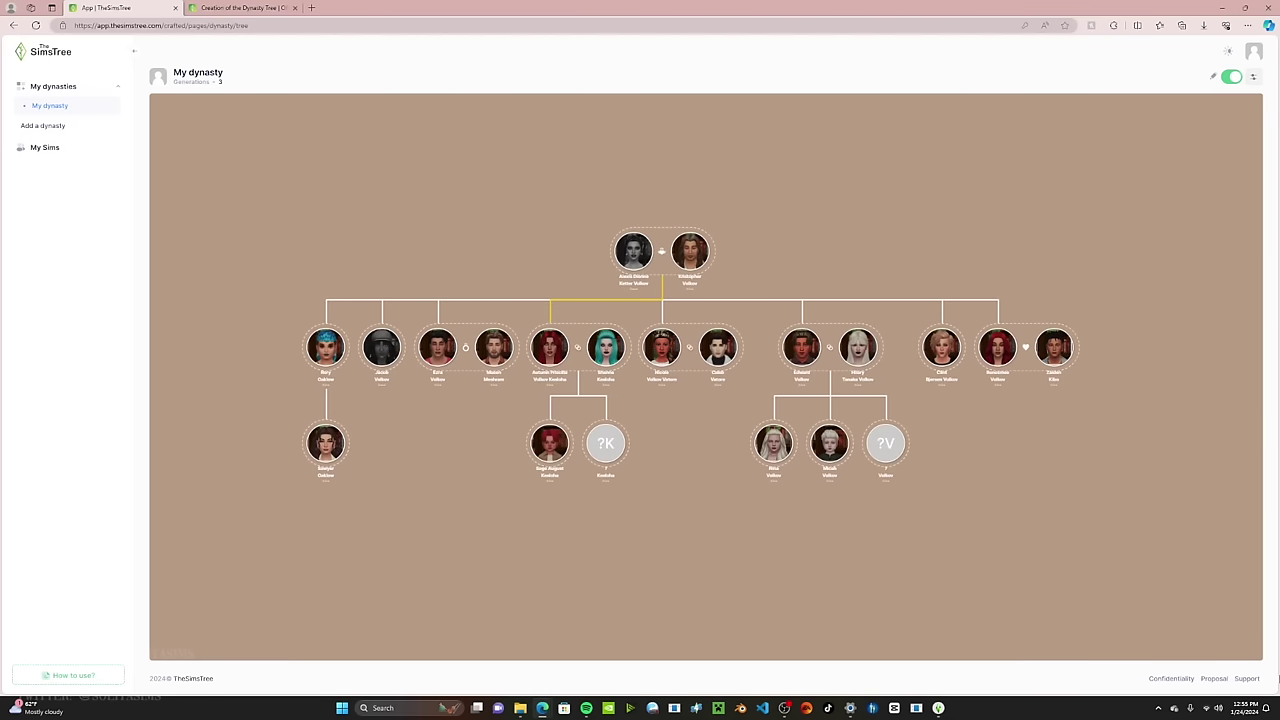